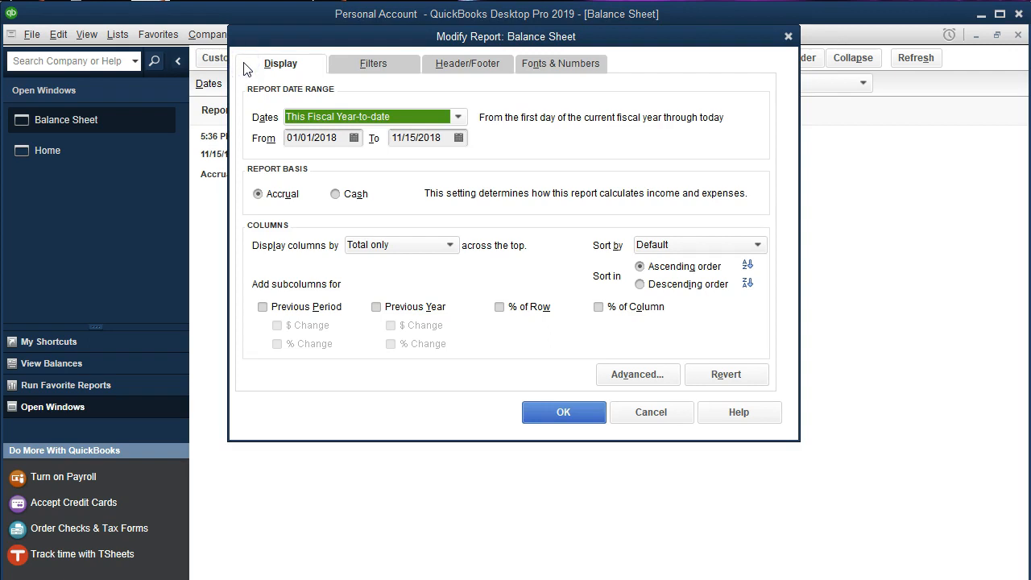
Set the Balance Sheet report's date range from 01/01/2020 to 12/31/2020
key("Tab")
type("01/01/2020")
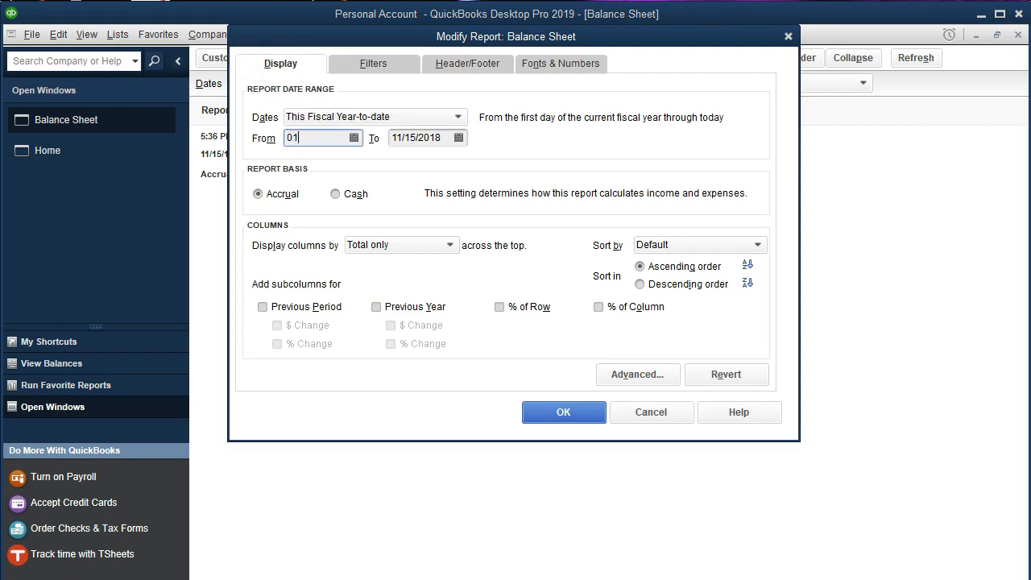
key("Tab")
type("123120")
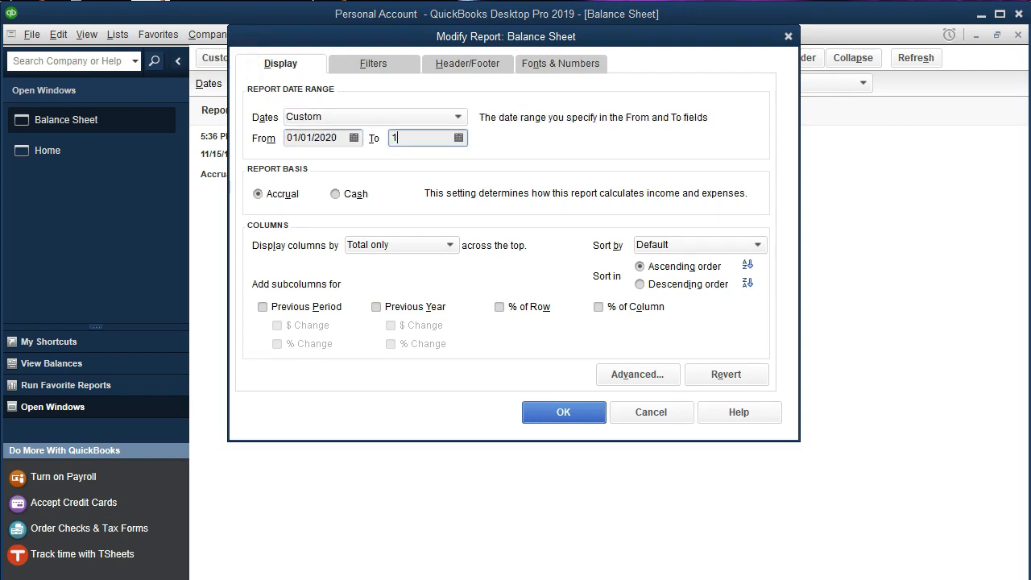
key("Tab")
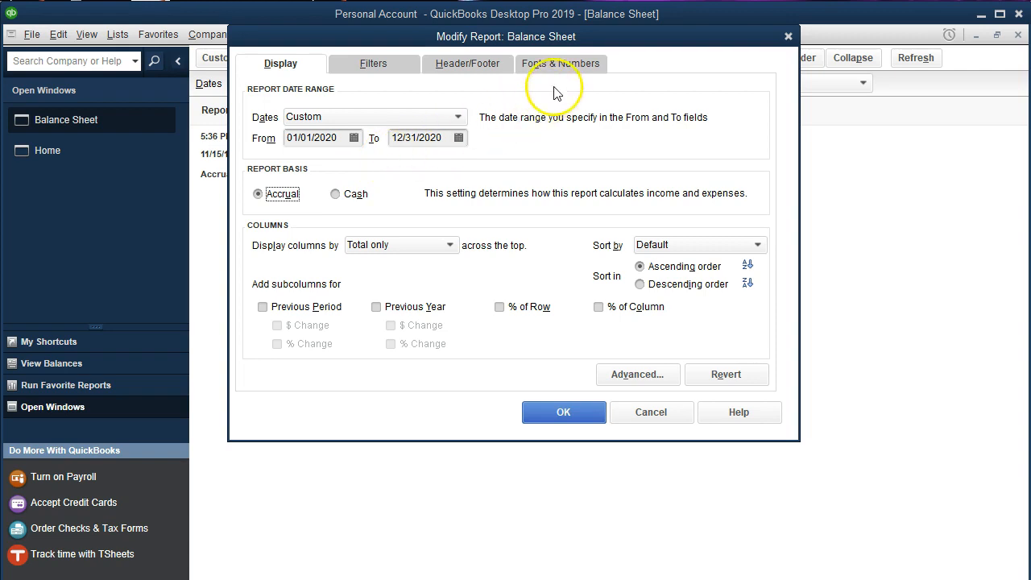
Set the Balance Sheet's column label font size to 11 and apply the report modifications
left_click(562, 66)
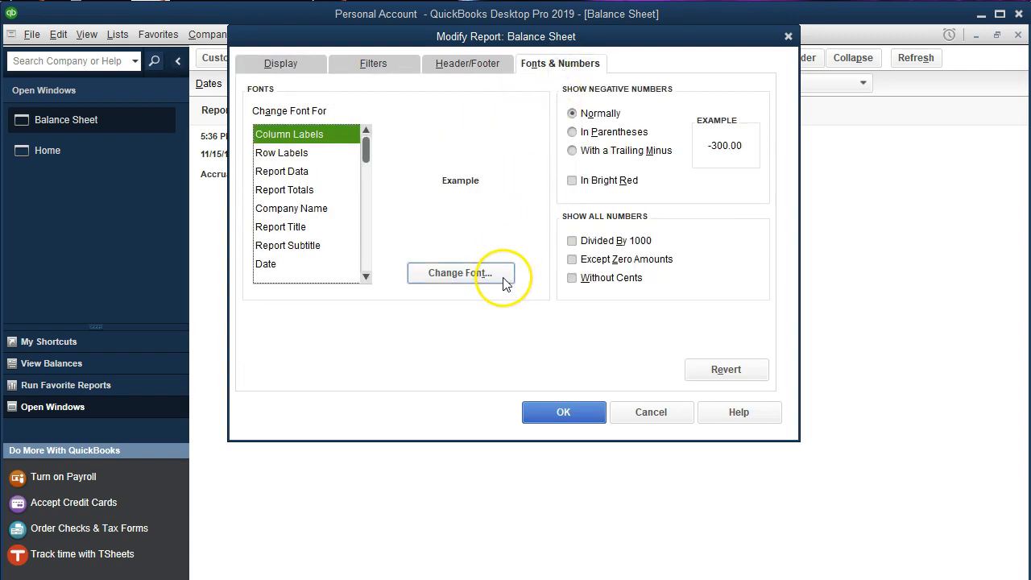
left_click(501, 276)
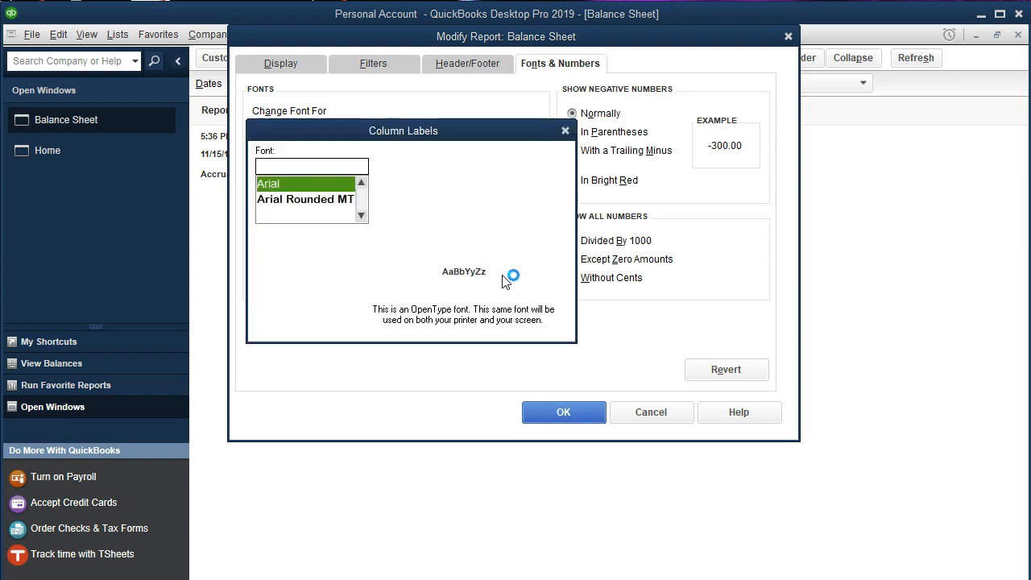
left_click(475, 213)
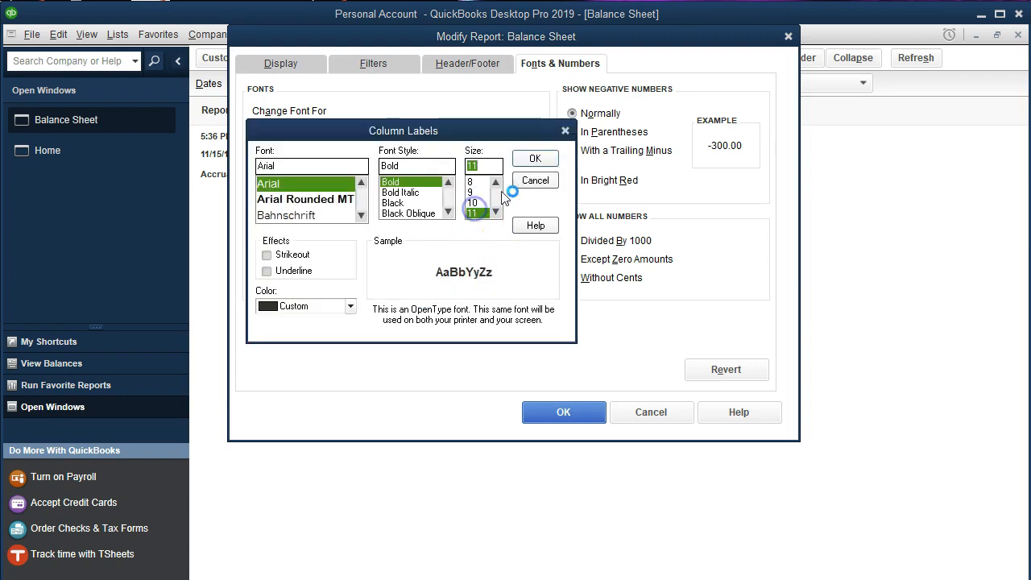
left_click(533, 158)
left_click(445, 127)
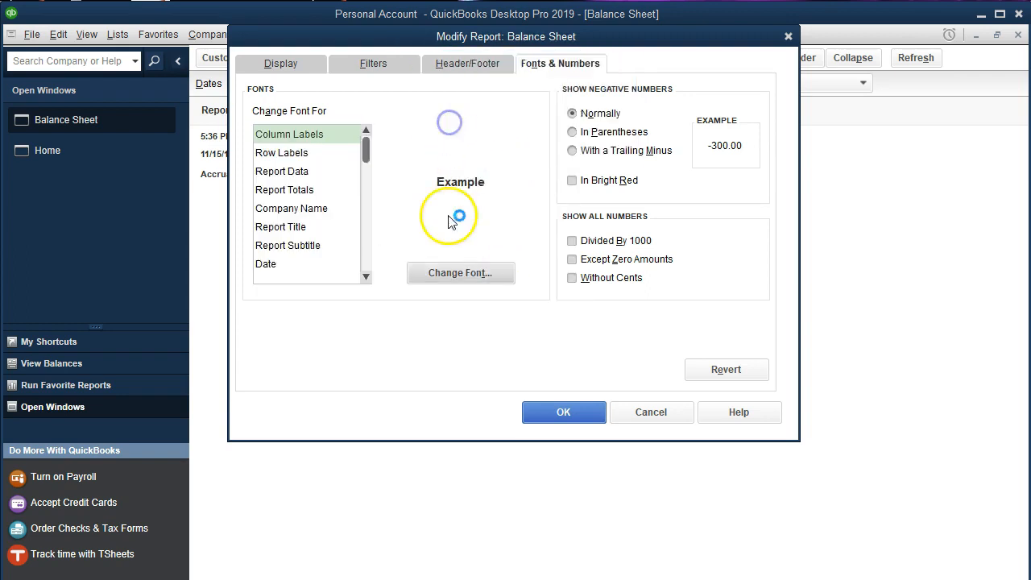
left_click(545, 412)
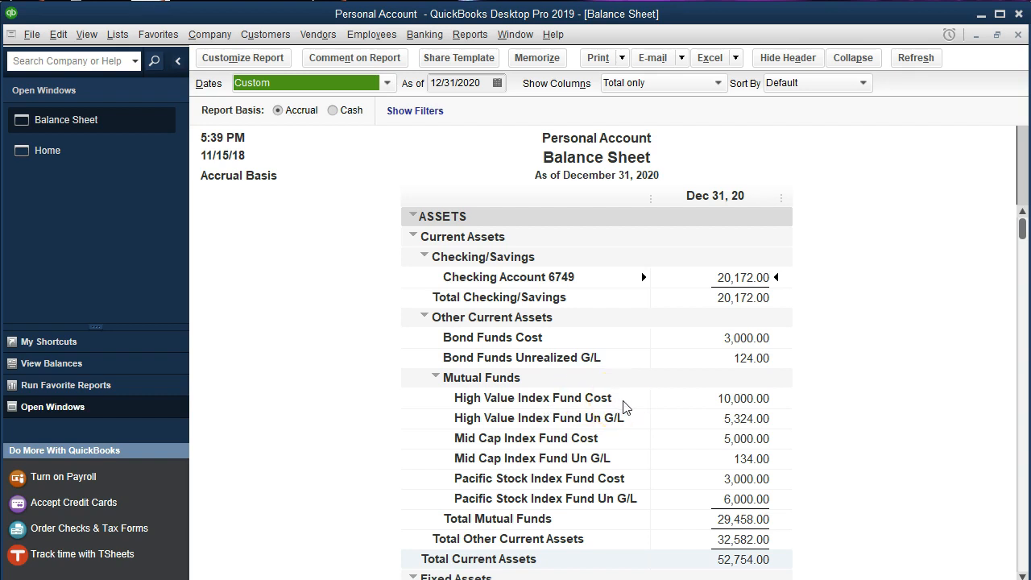
Switch to the Bank Rec workbook in Excel and review the auto cost, loan balance and Blue Book values on the Auto sheet
scroll(623, 402, "down", 1)
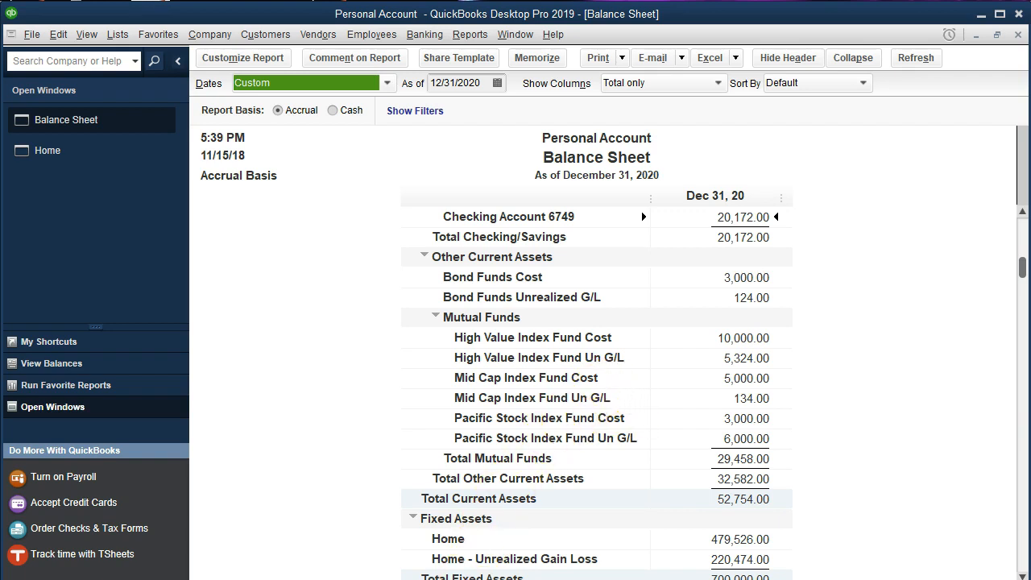
key("alt+Tab")
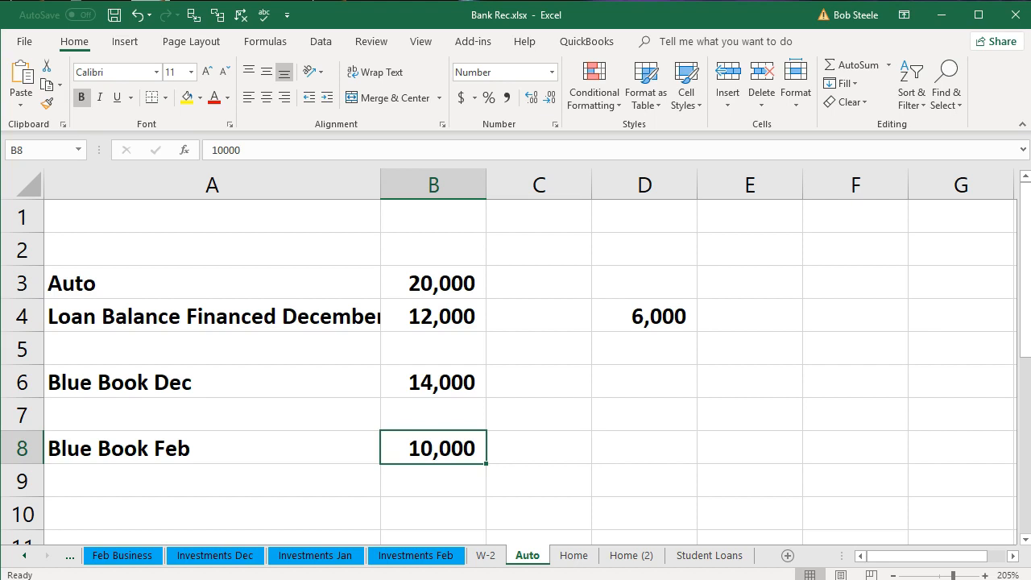
left_click(365, 417)
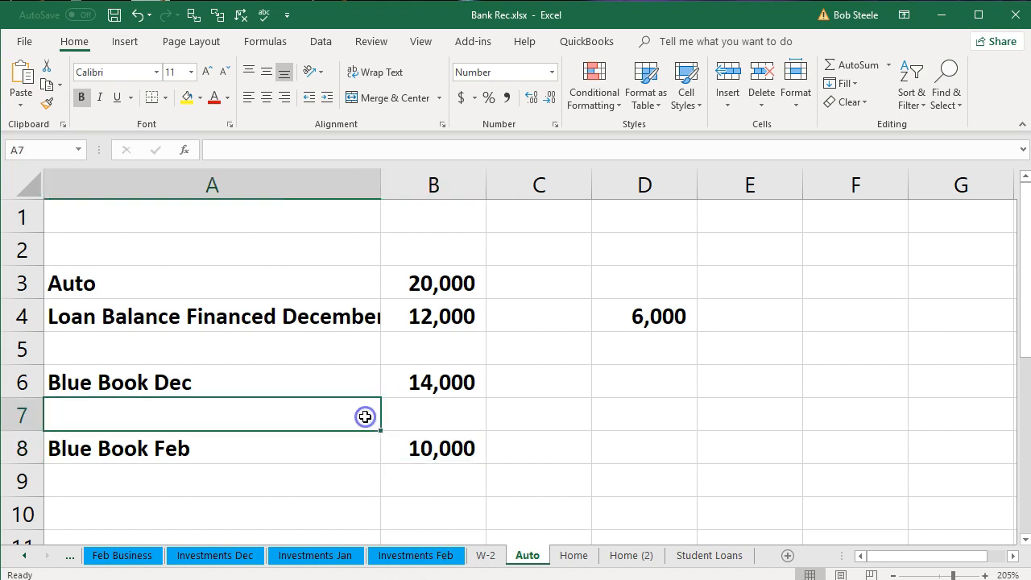
left_click(322, 353)
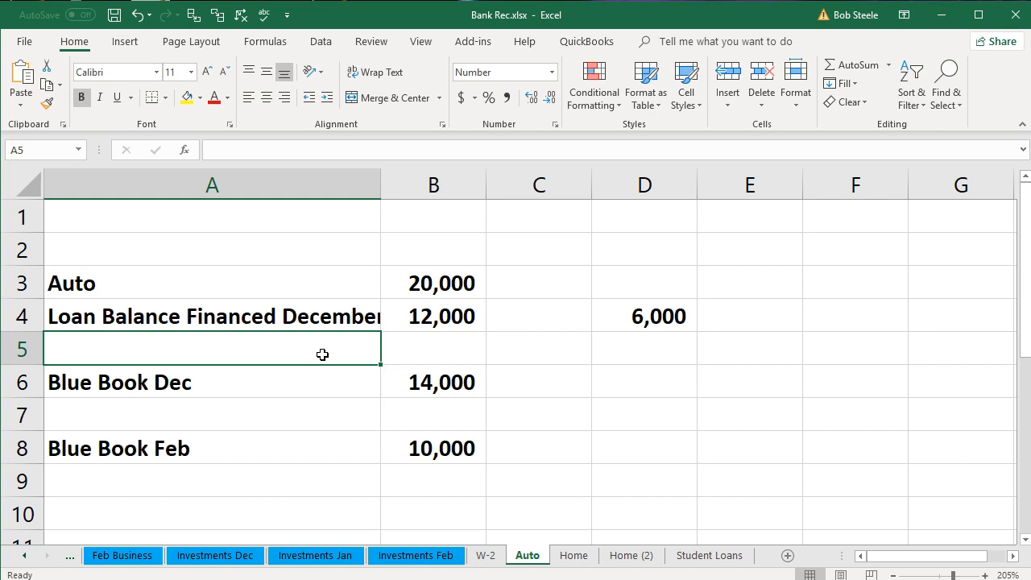
left_click(335, 285)
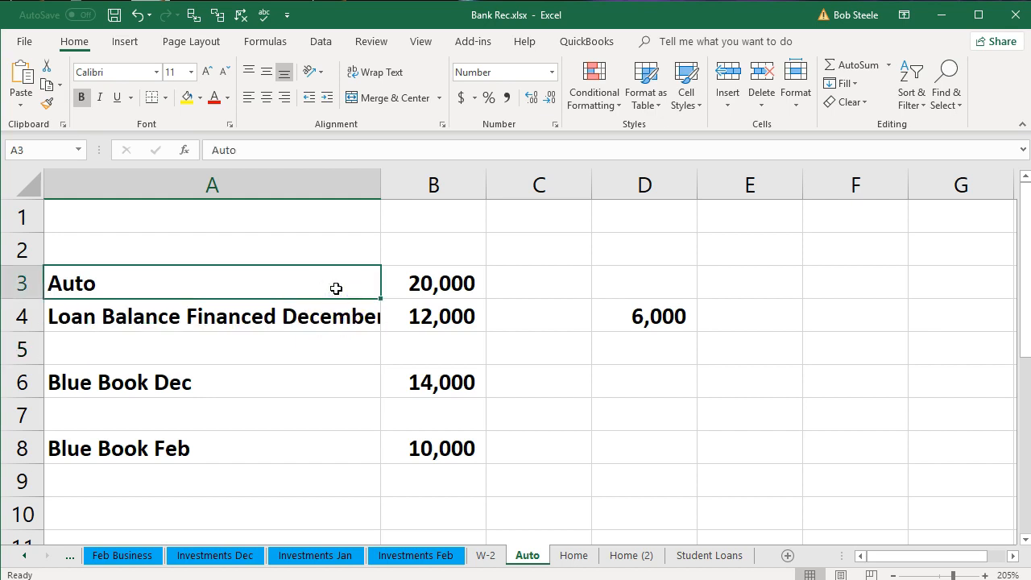
left_click(395, 381)
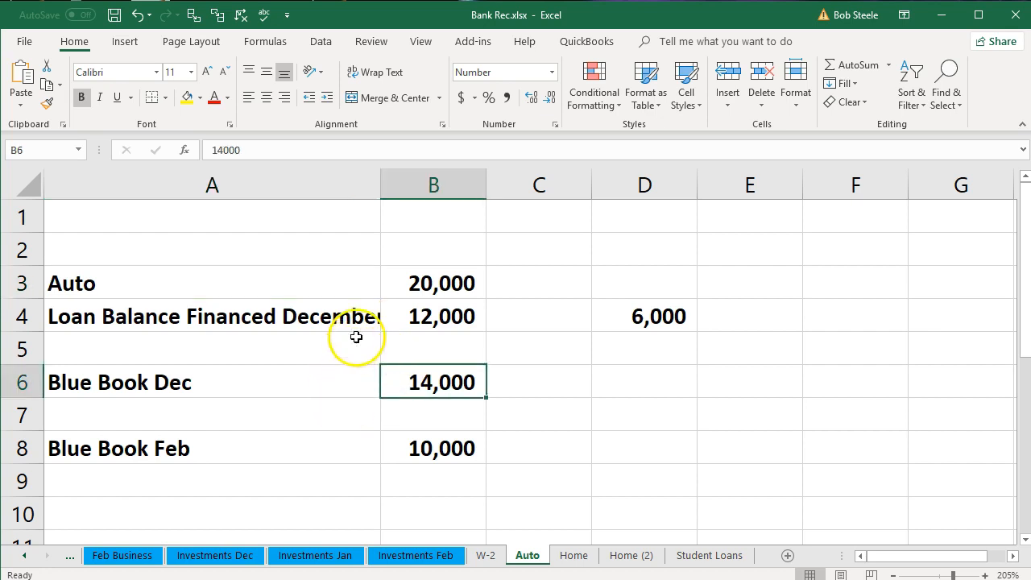
left_click(400, 288)
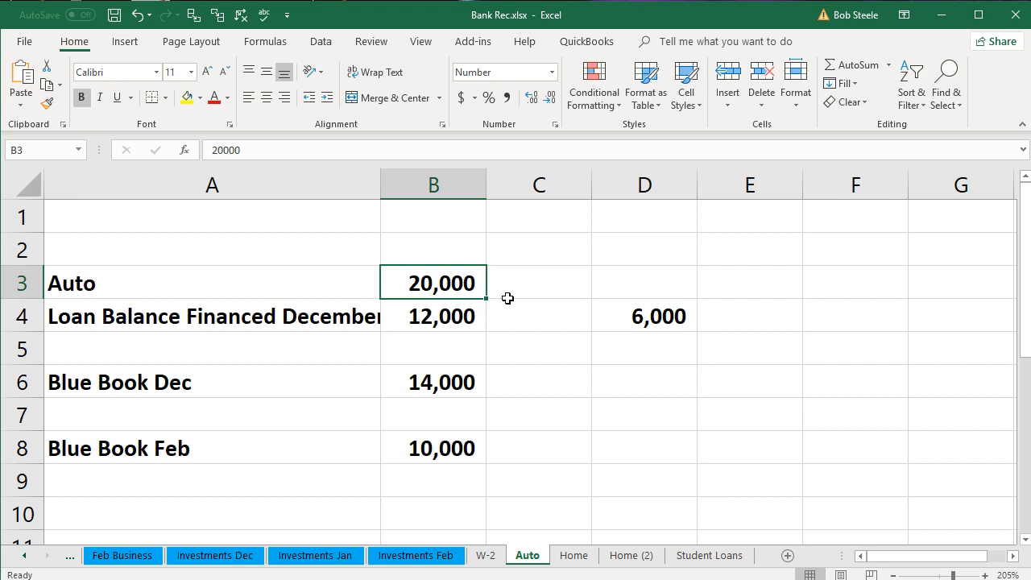
left_click(455, 378)
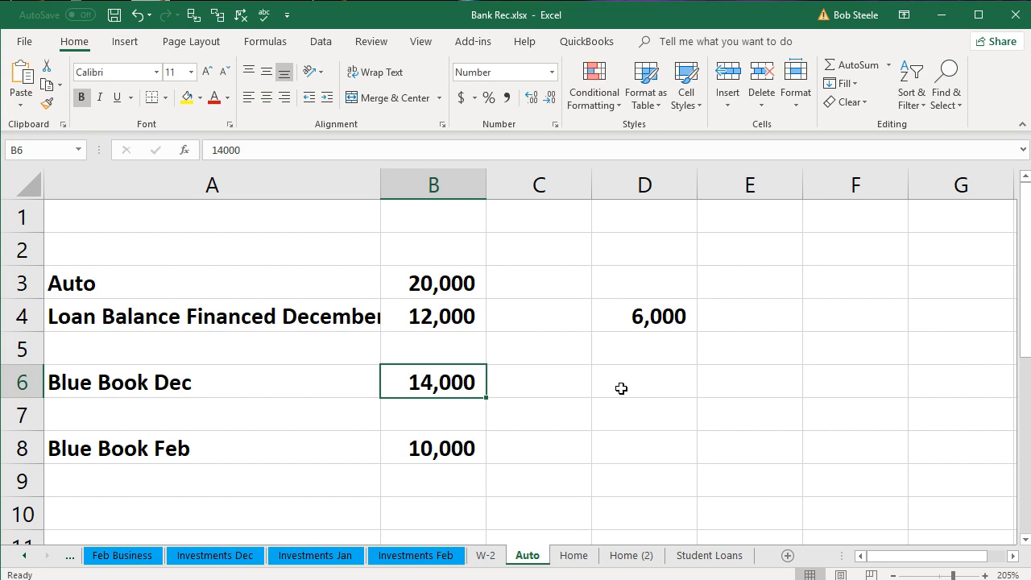
left_click(472, 283)
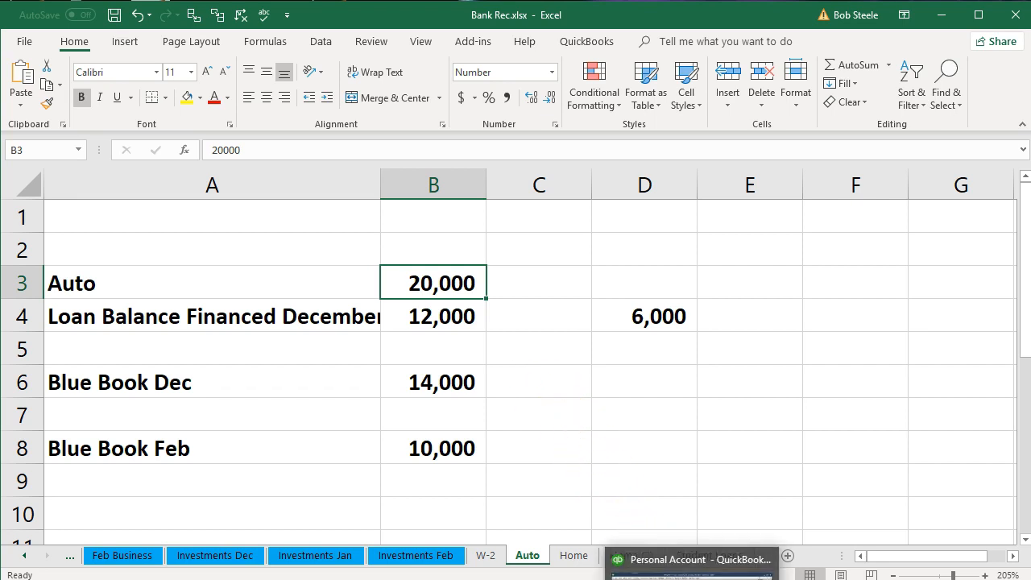
Switch back to QuickBooks and open the Chart of Accounts
left_click(691, 559)
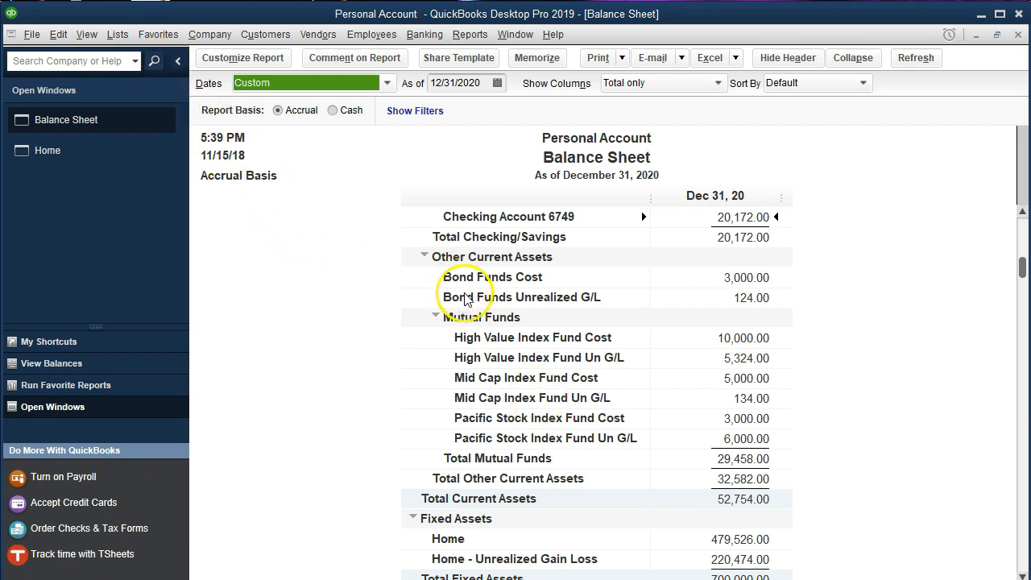
scroll(470, 298, "up", 1)
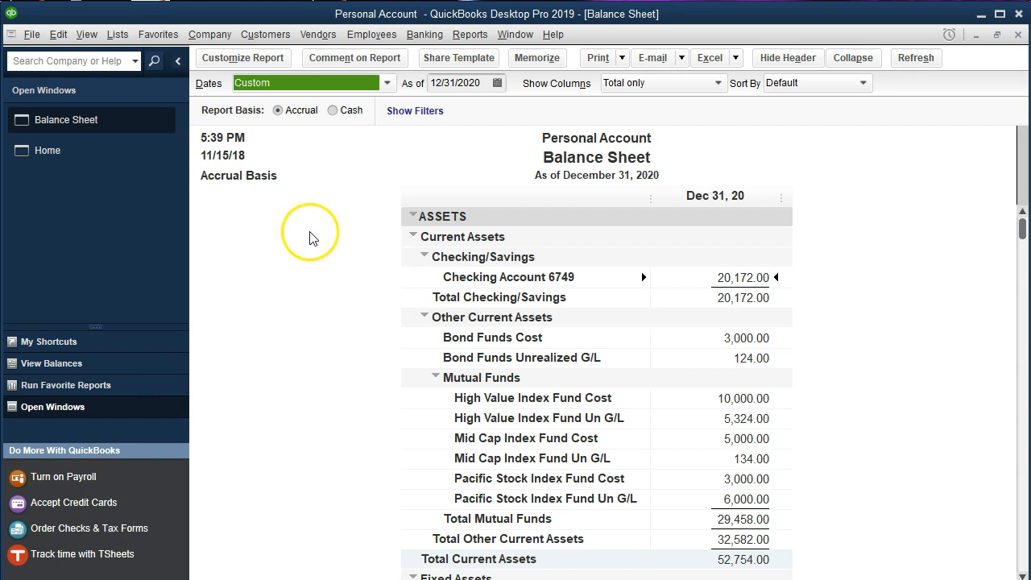
left_click(115, 35)
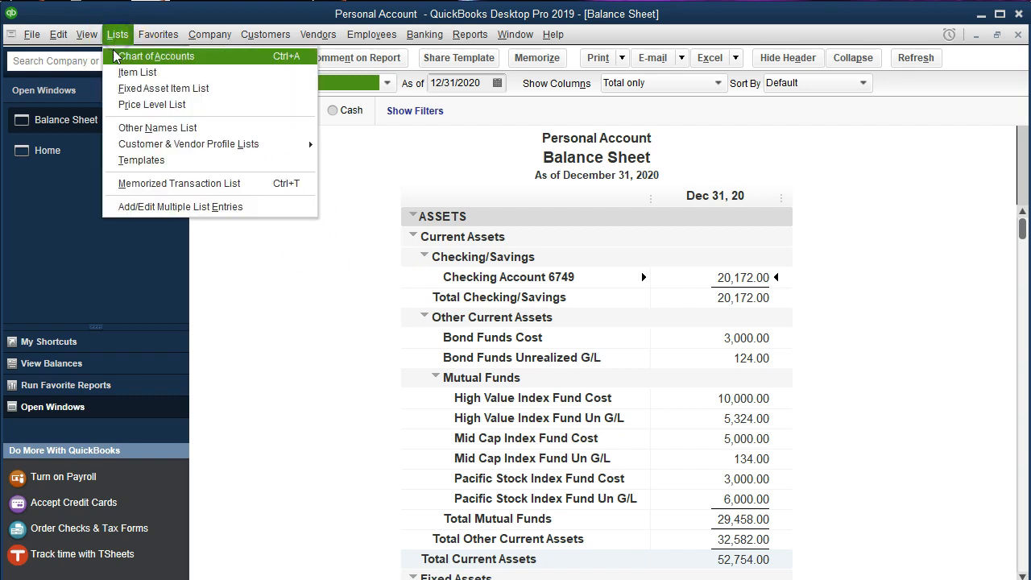
left_click(205, 66)
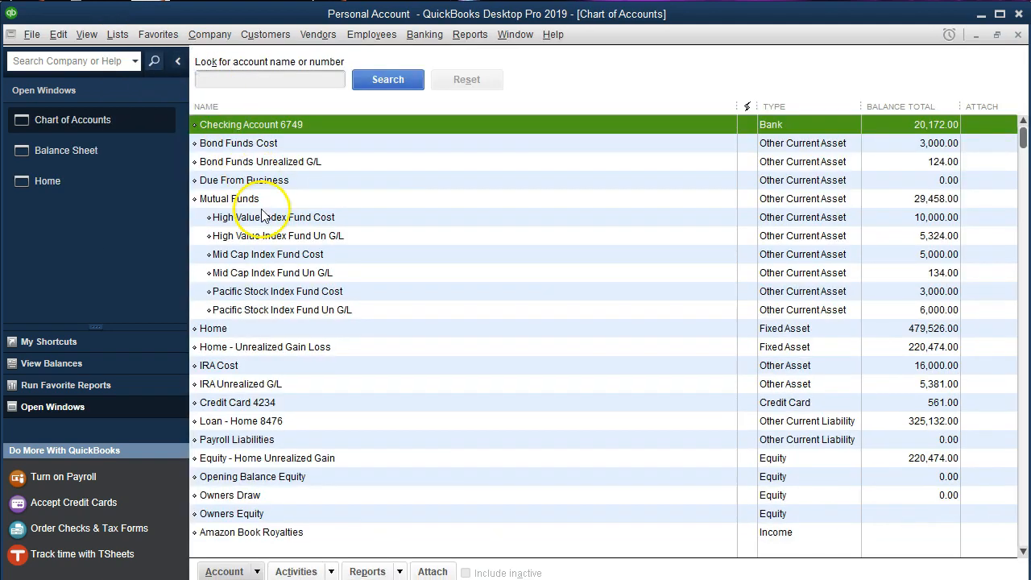
Create a new Fixed Asset account named Auto and save it
left_click(258, 571)
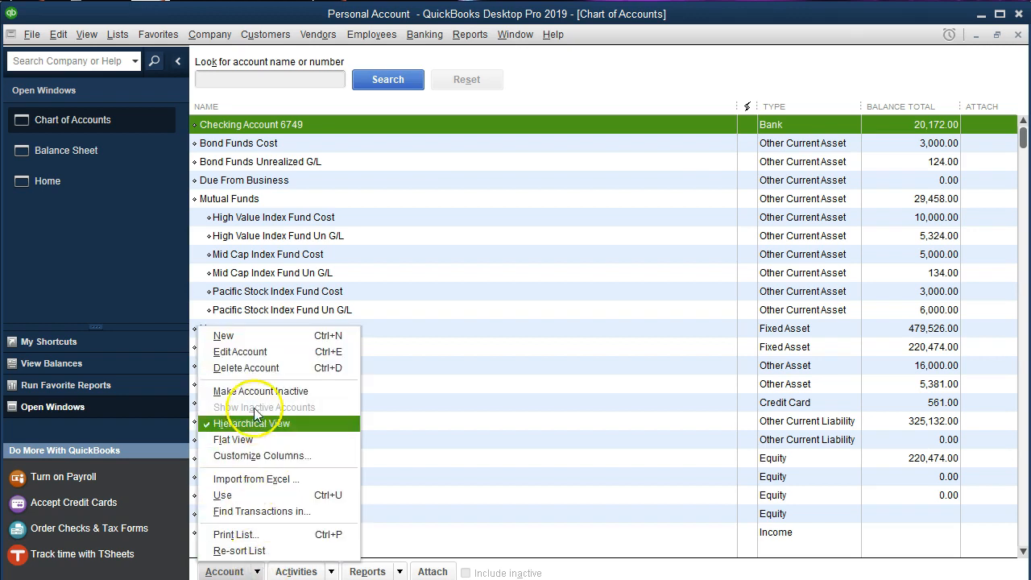
left_click(254, 338)
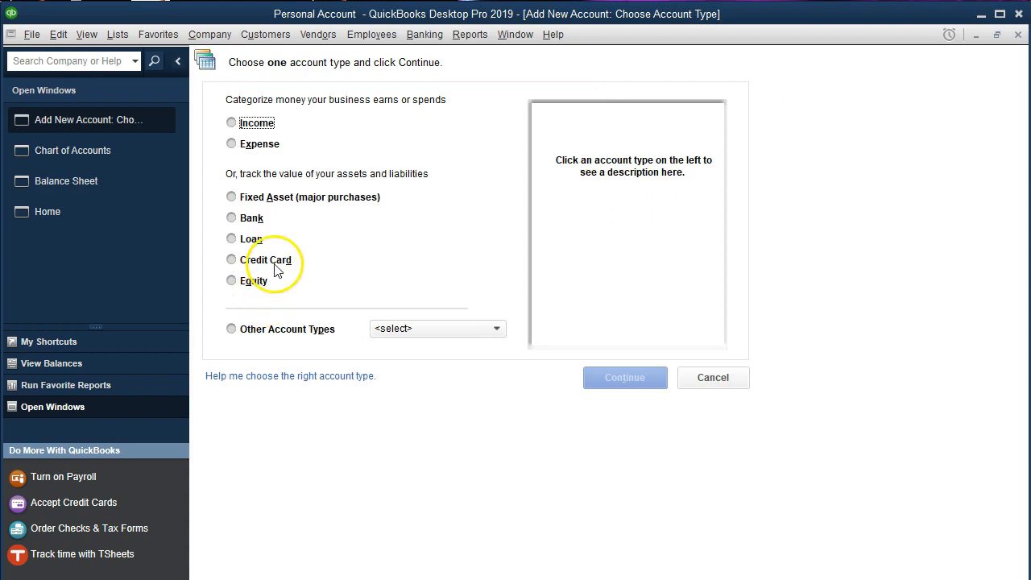
left_click(286, 201)
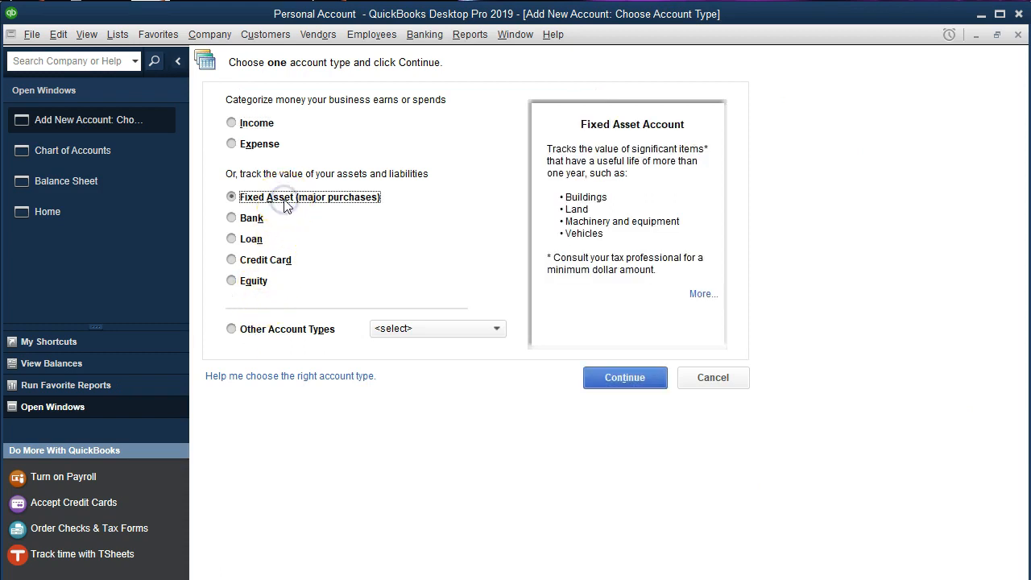
left_click(608, 379)
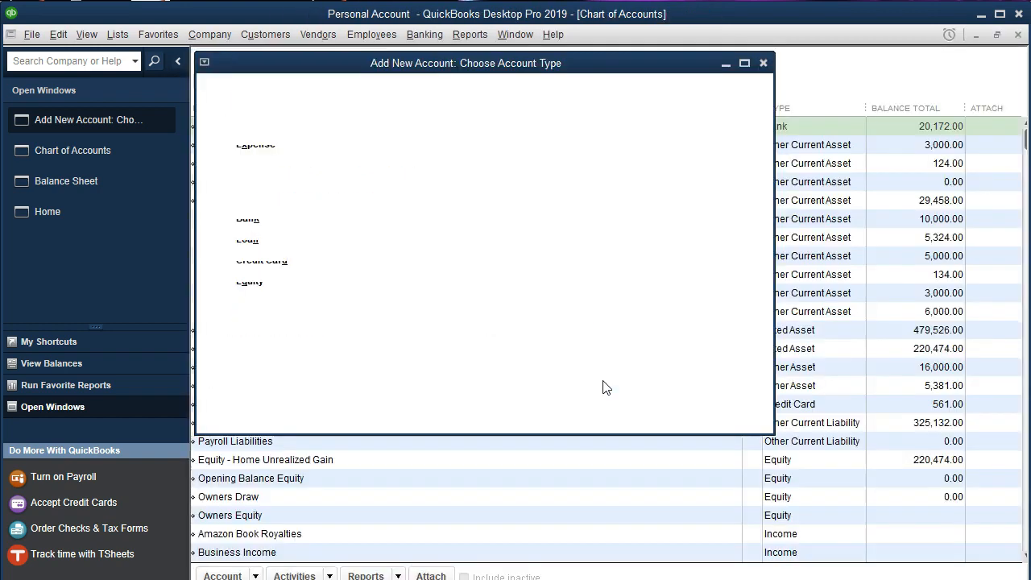
type("Auto")
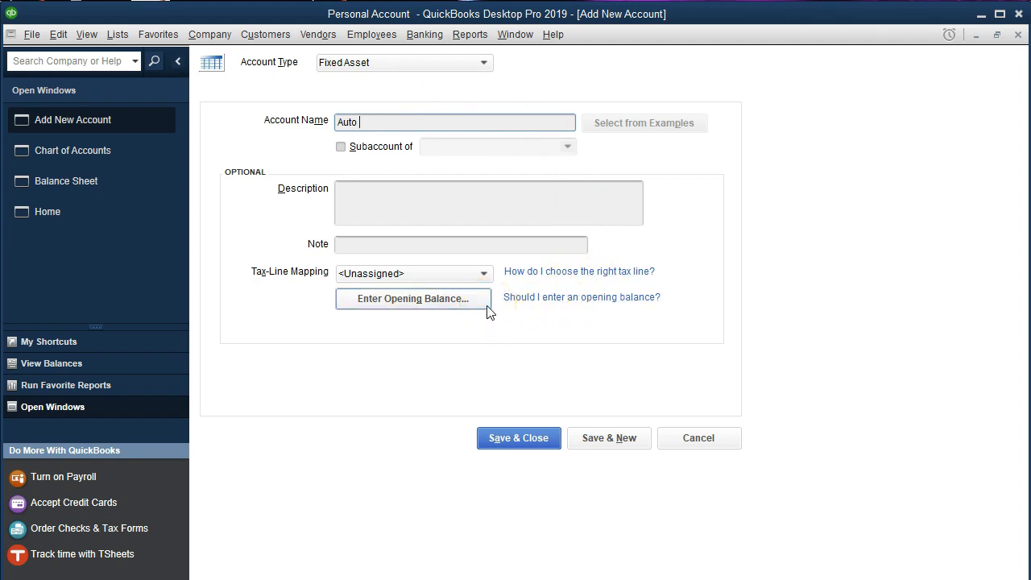
left_click(516, 443)
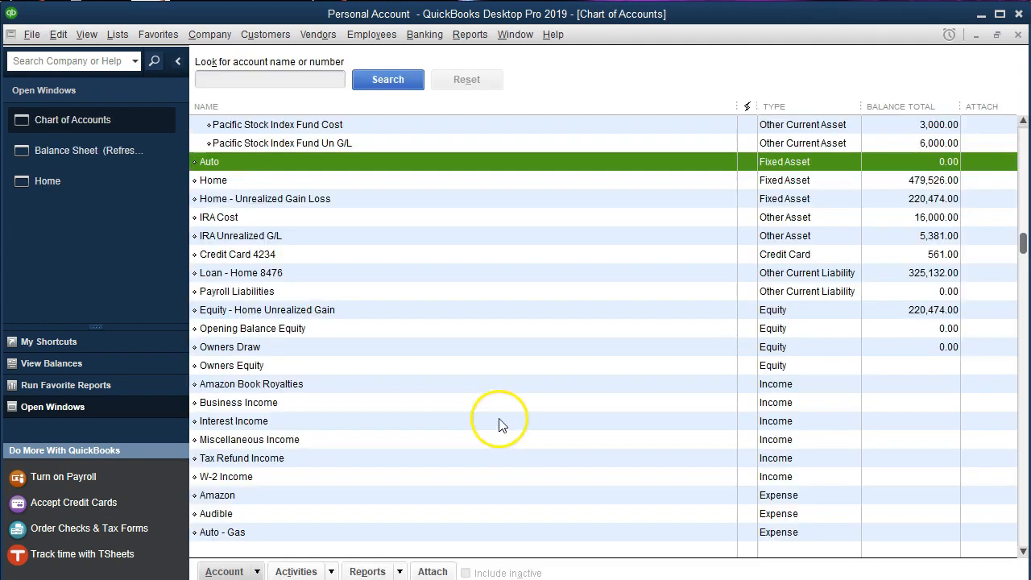
Open the Auto account's register and enter an increase of 20,000 dated 12/31/2019
double_click(268, 171)
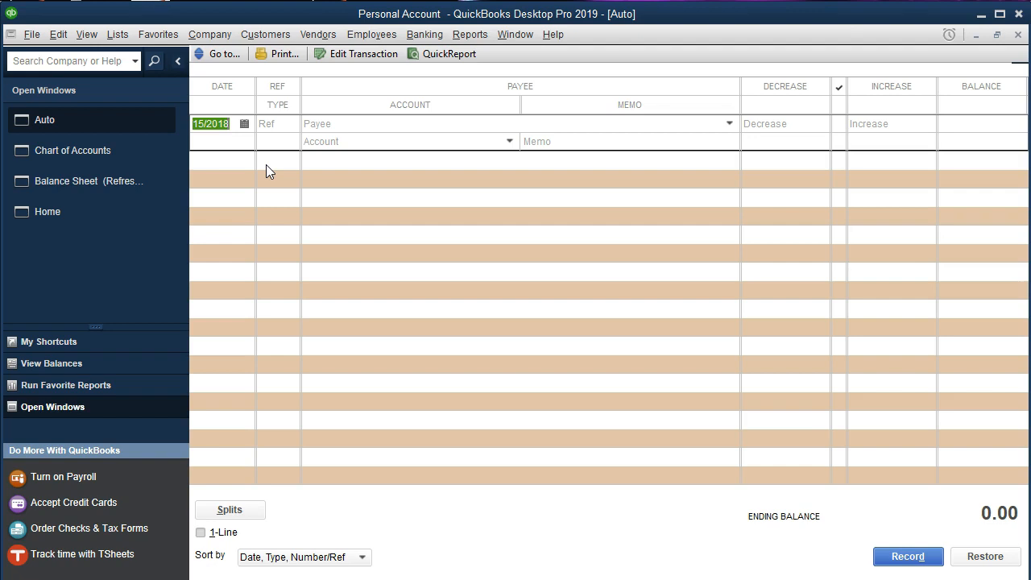
type("123118")
key("Tab")
key("Tab")
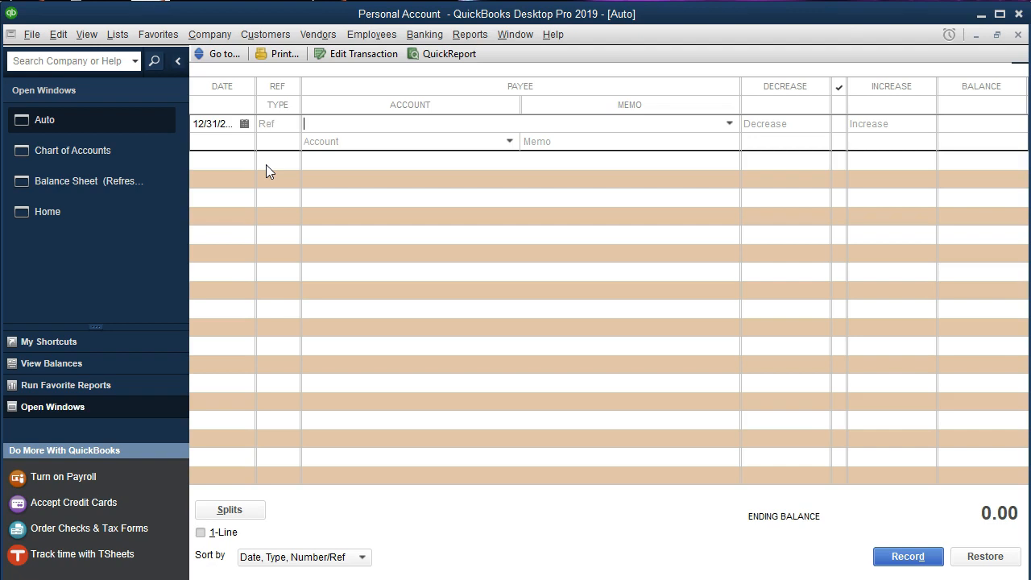
key("Tab")
key("Tab")
mouse_move(494, 579)
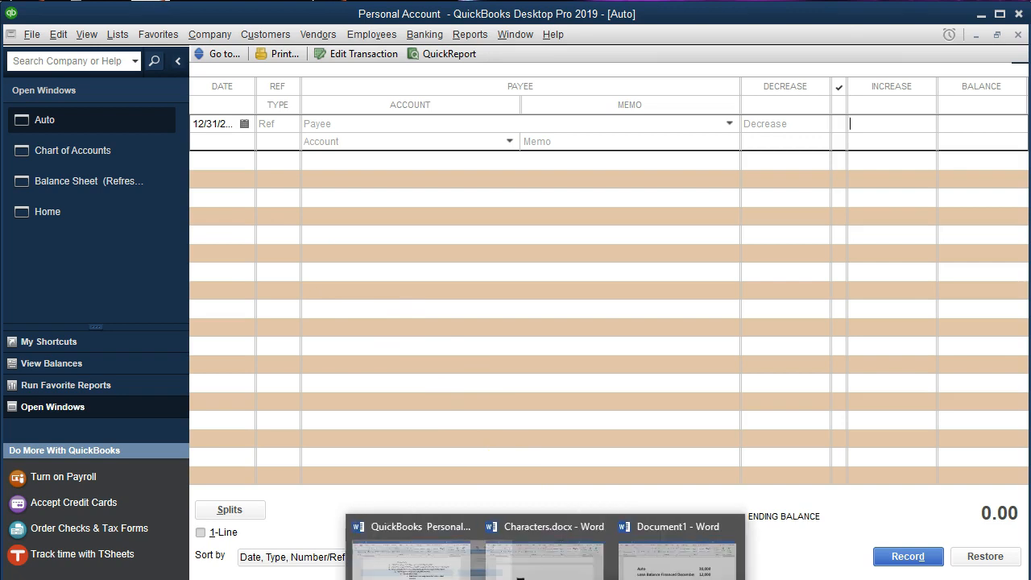
left_click(415, 575)
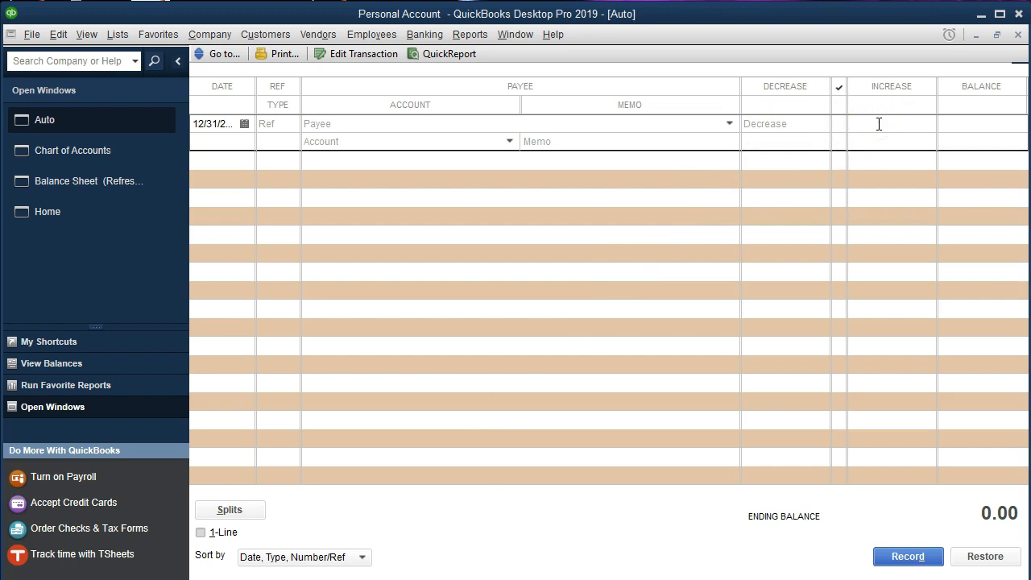
type("20000")
key("Tab")
Assign the Auto increase to the Owners Equity account and record it, accepting the posting to Retained Earnings
left_click(509, 143)
scroll(473, 337, "up", 4)
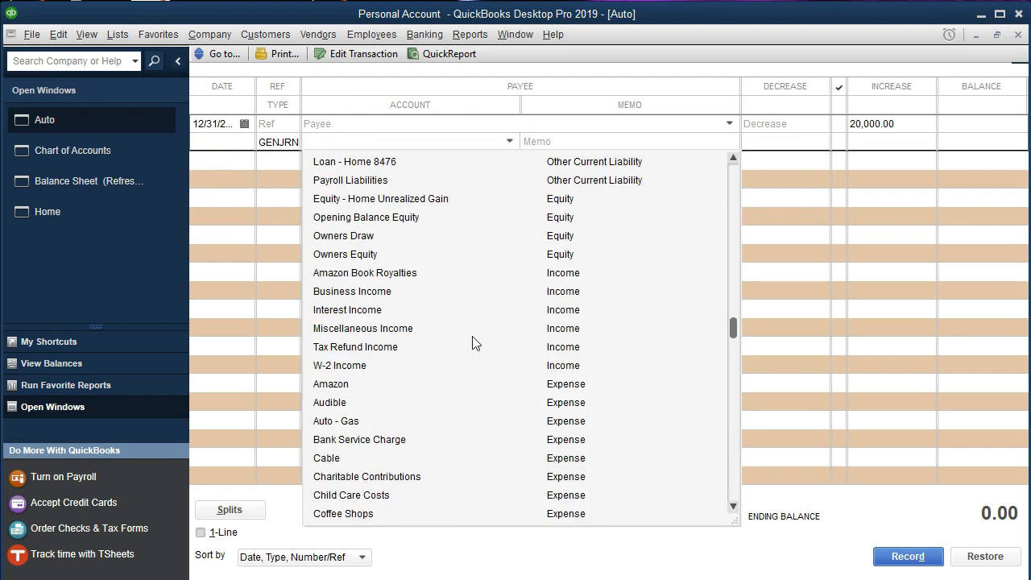
left_click(359, 253)
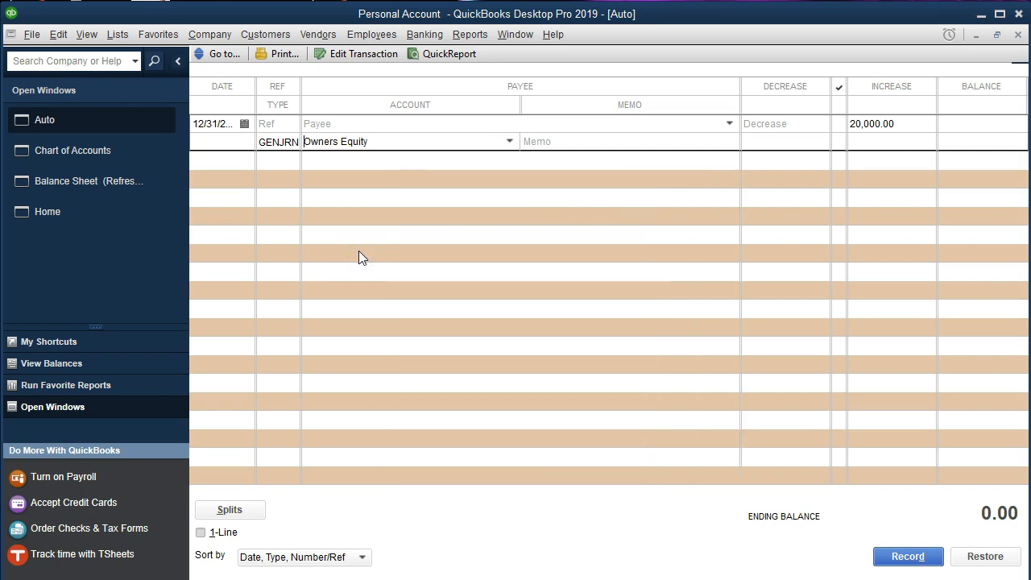
key("Return")
key("Return")
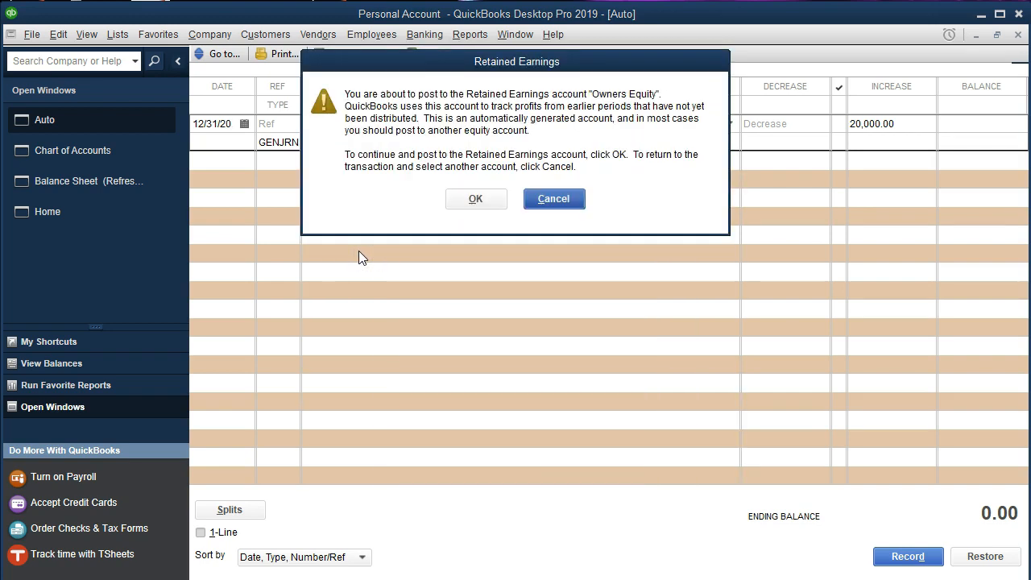
left_click(452, 201)
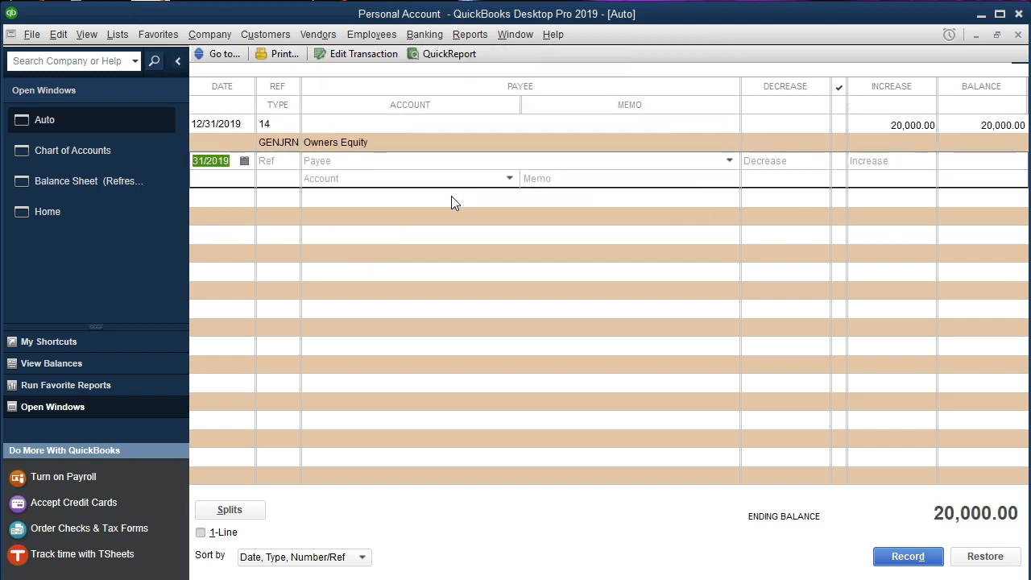
Open the Balance Sheet and review the Auto, Home and equity lines from fixed assets through total liabilities and equity
left_click(145, 181)
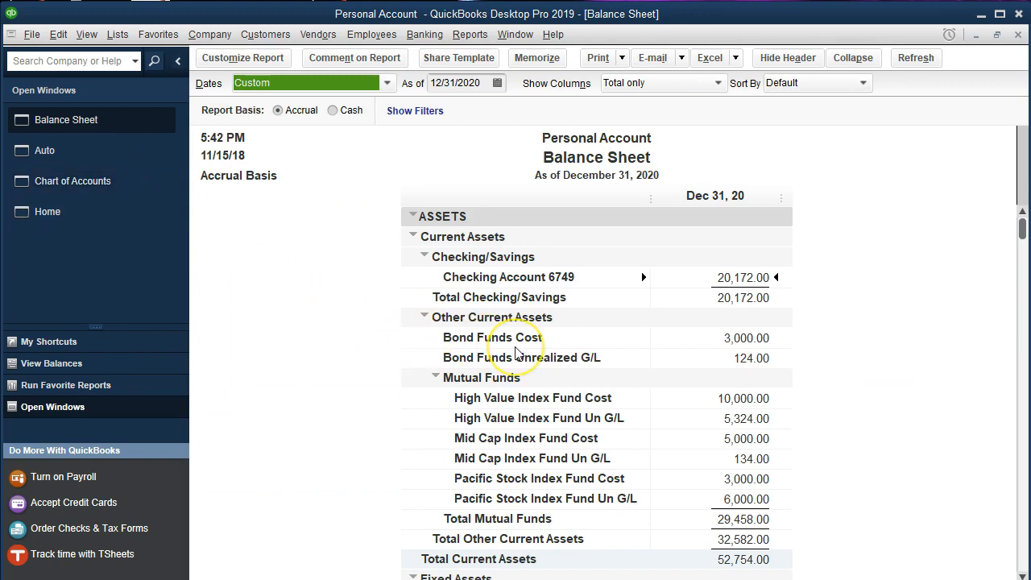
scroll(483, 359, "down", 2)
left_click(693, 475)
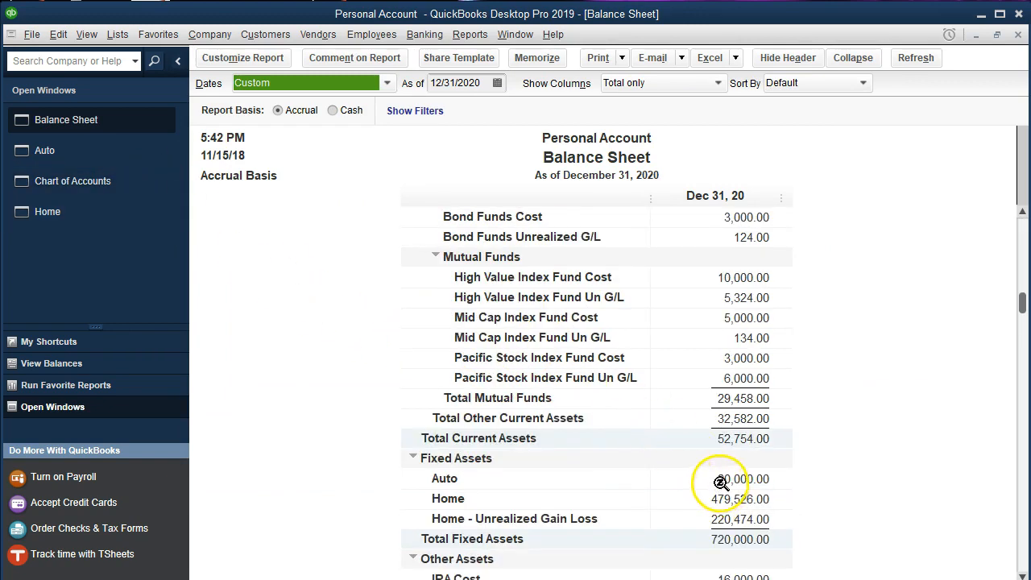
scroll(796, 449, "down", 6)
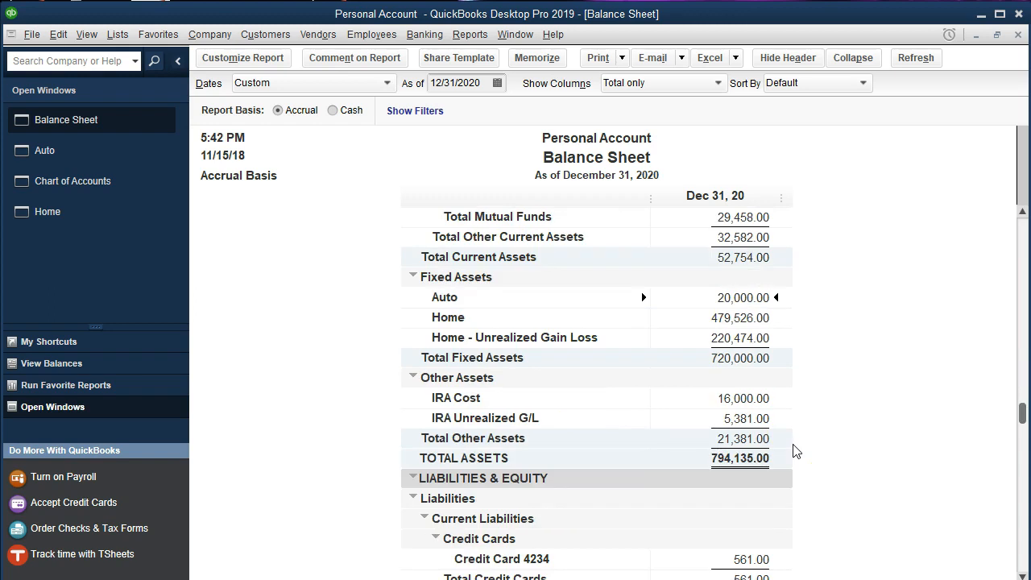
scroll(795, 450, "down", 1)
left_click(762, 477)
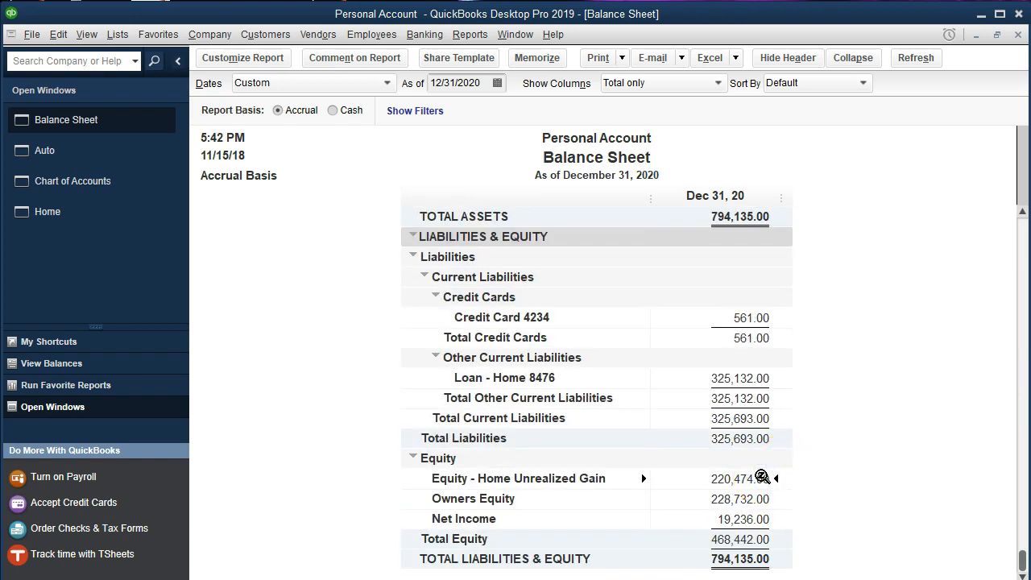
scroll(762, 478, "up", 3)
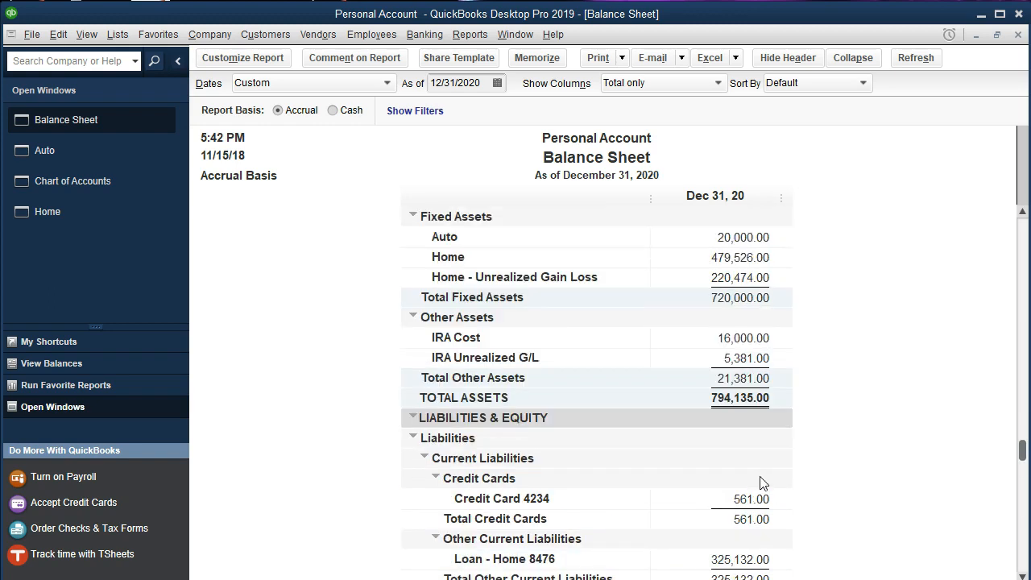
scroll(761, 477, "up", 1)
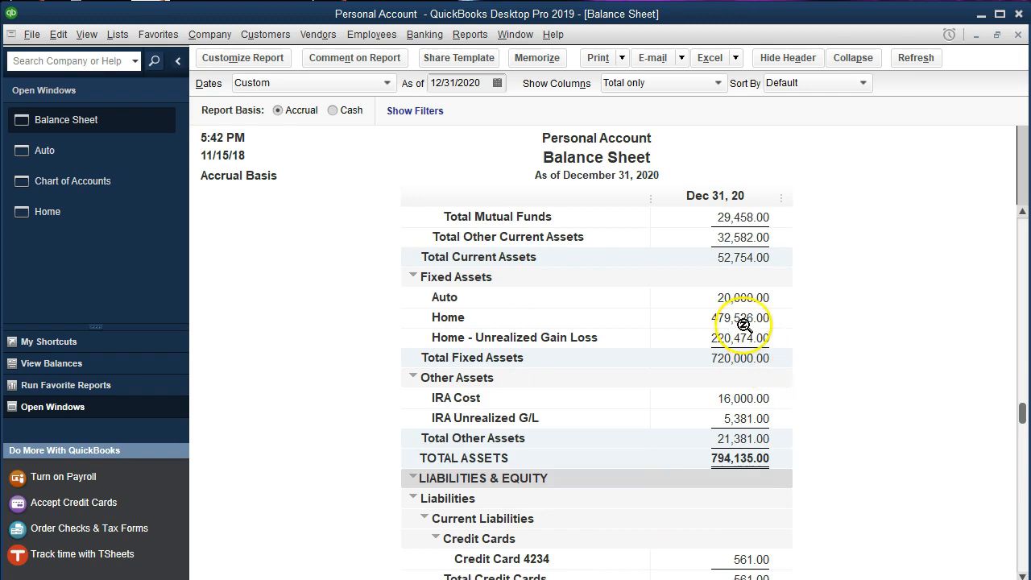
left_click(732, 297)
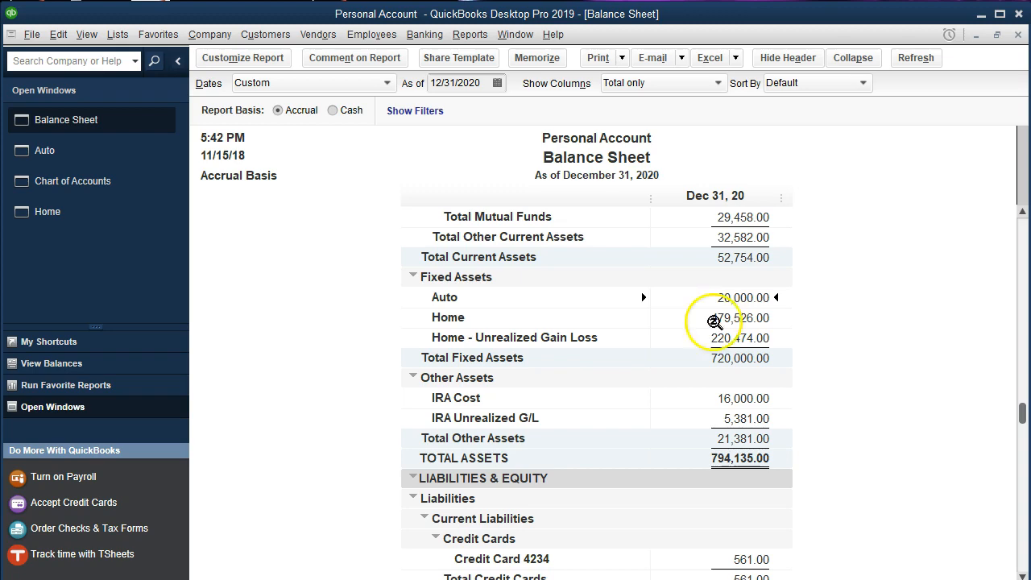
Switch to the Excel Auto worksheet and review the auto cost, loan balance, December Blue Book value and the adjacent figure in D4
key("alt+Tab")
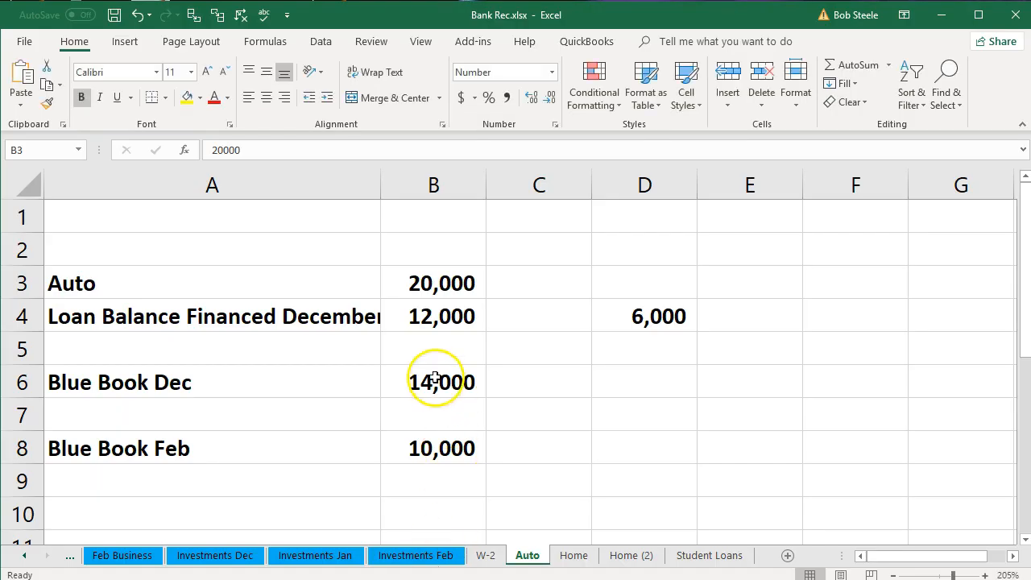
left_click(423, 319)
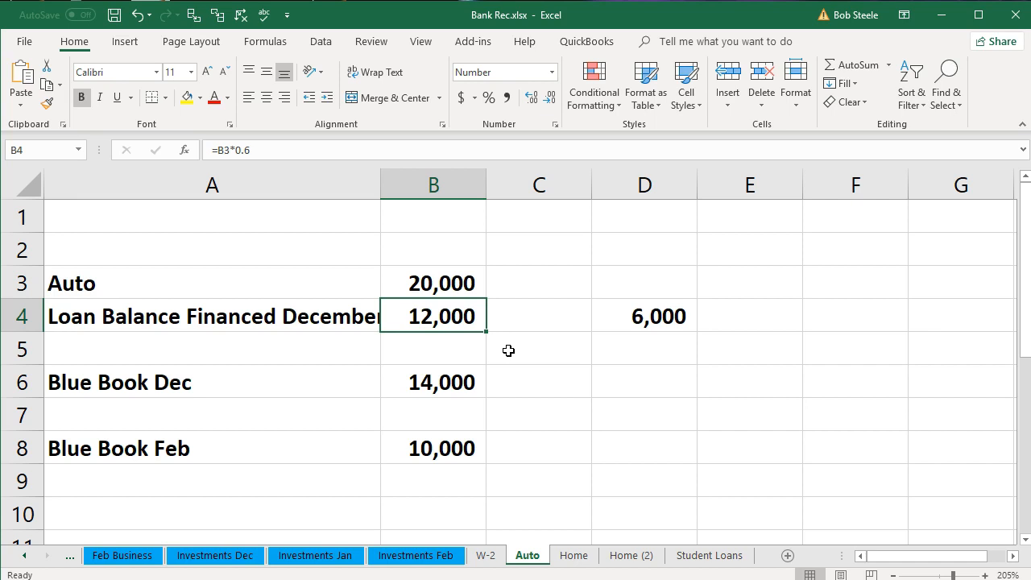
left_click(459, 385)
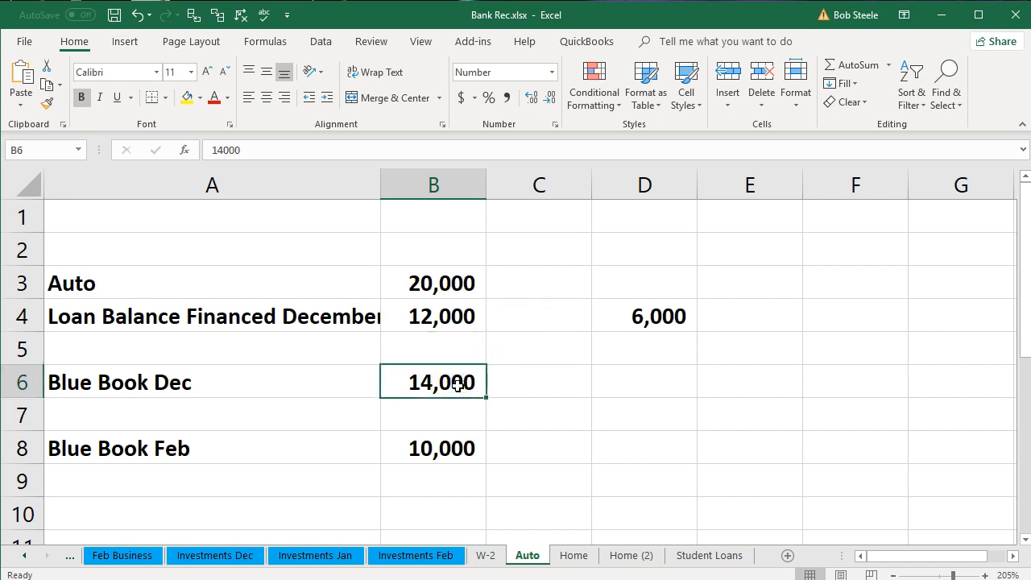
left_click(625, 315)
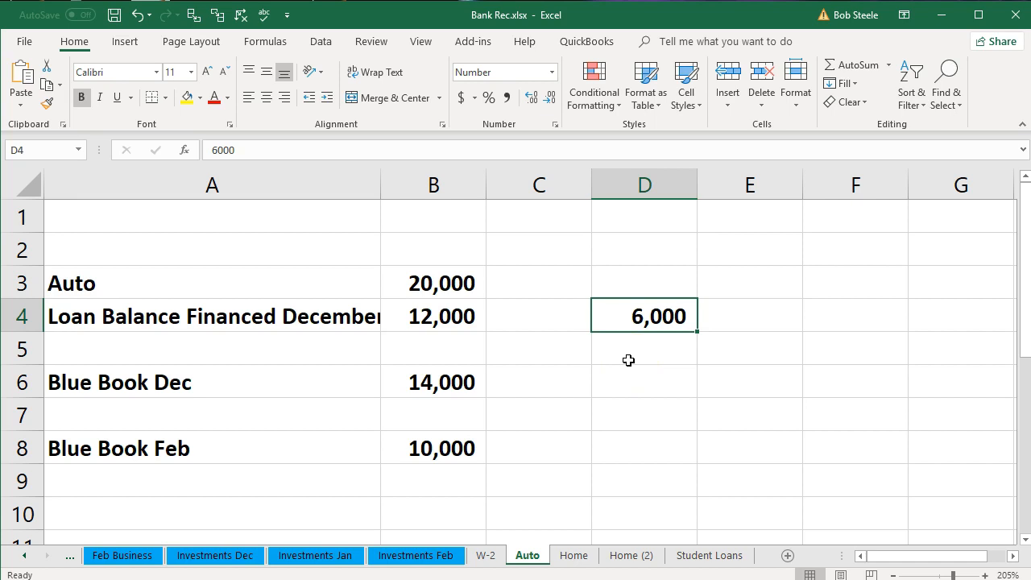
left_click(460, 289)
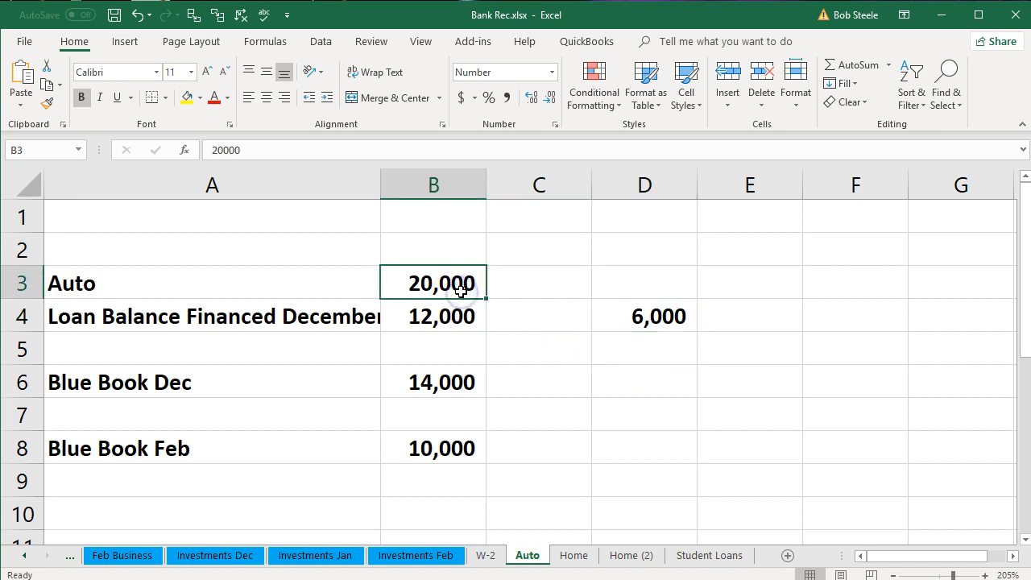
left_click(471, 375)
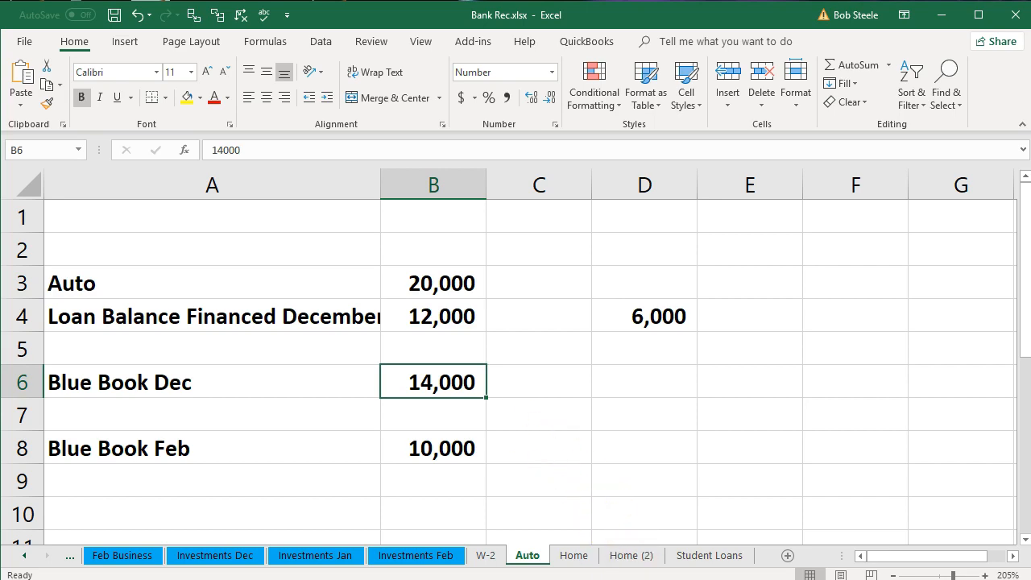
Switch back to the QuickBooks Balance Sheet and compare the Home - Unrealized Gain Loss line with the Auto line
left_click(635, 579)
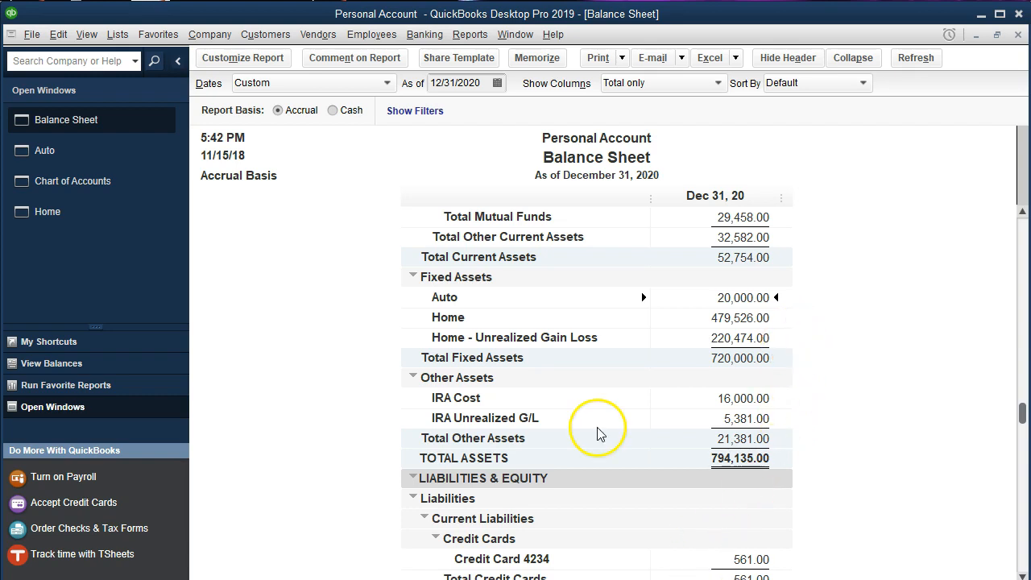
left_click(716, 342)
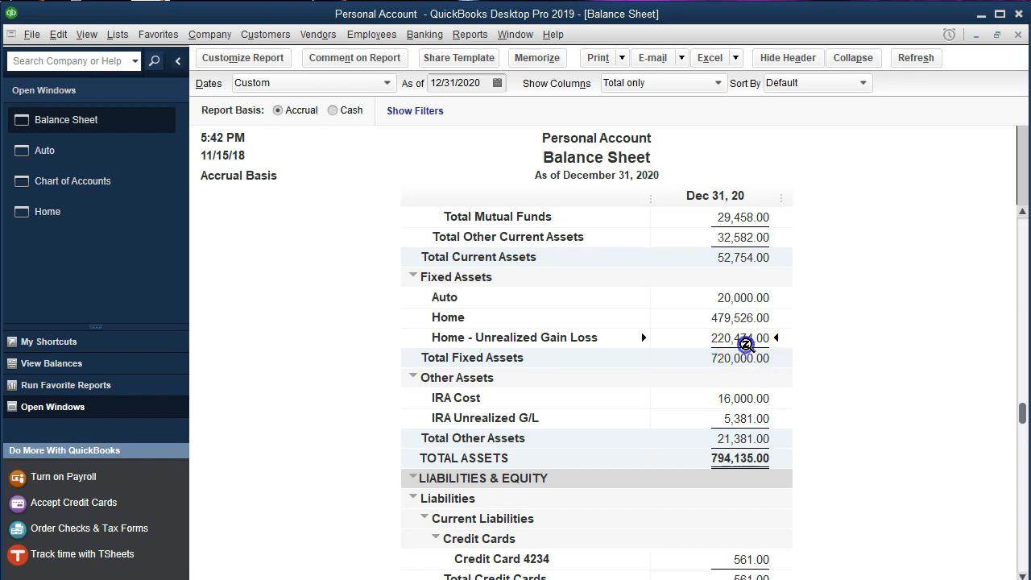
left_click(737, 297)
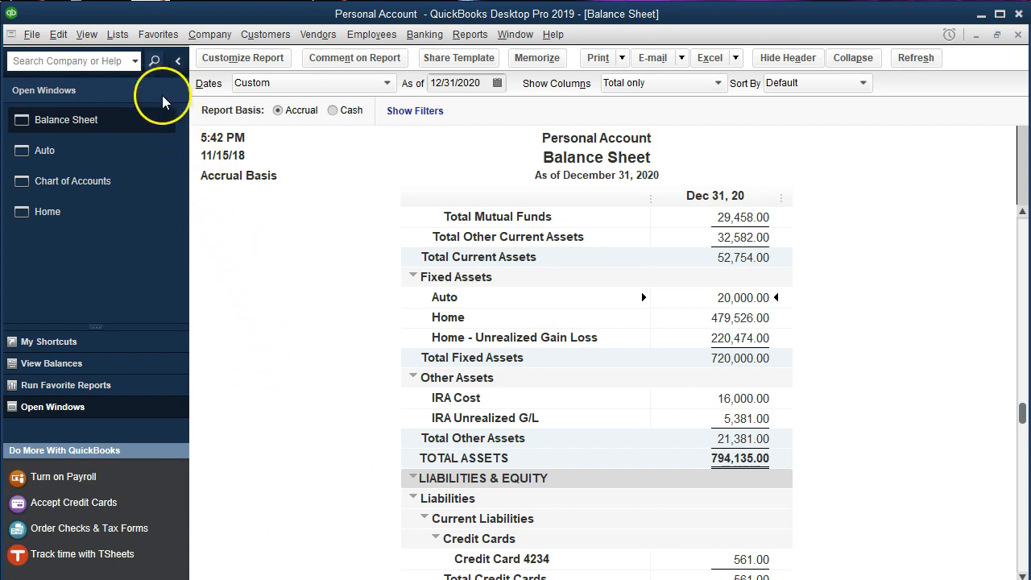
From the Chart of Accounts, start a new account of type Fixed Asset
left_click(118, 36)
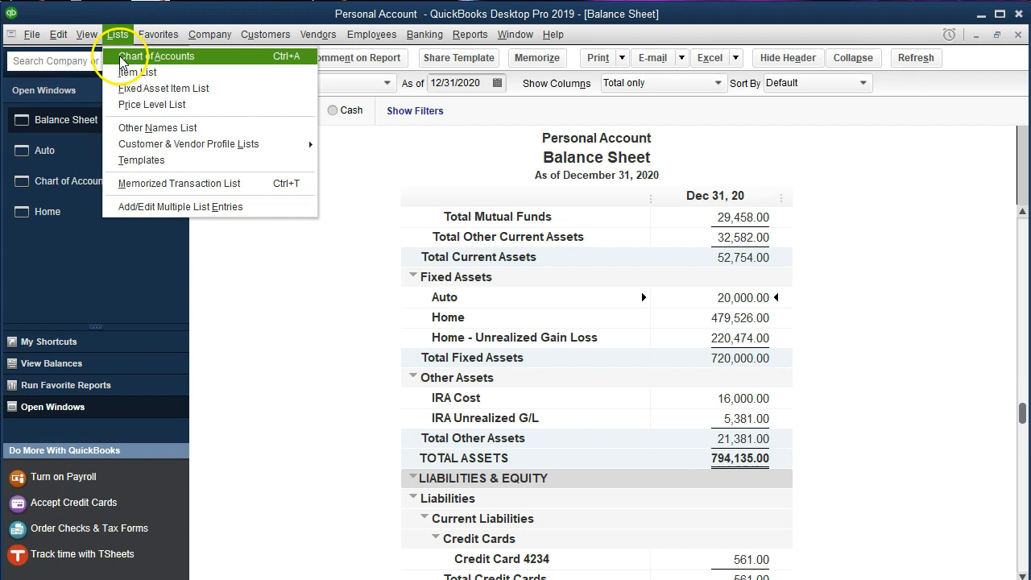
left_click(121, 56)
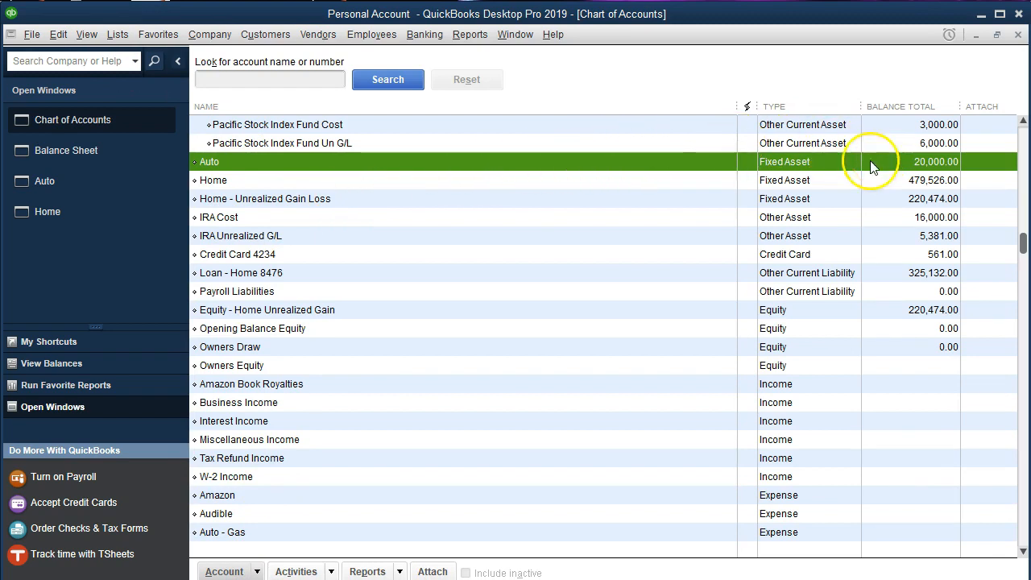
left_click(258, 571)
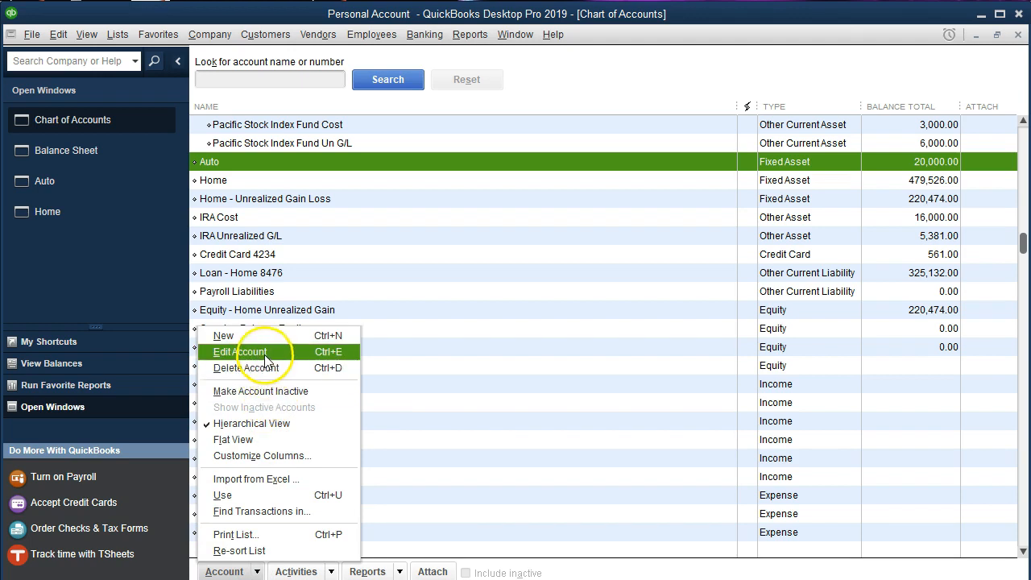
left_click(265, 336)
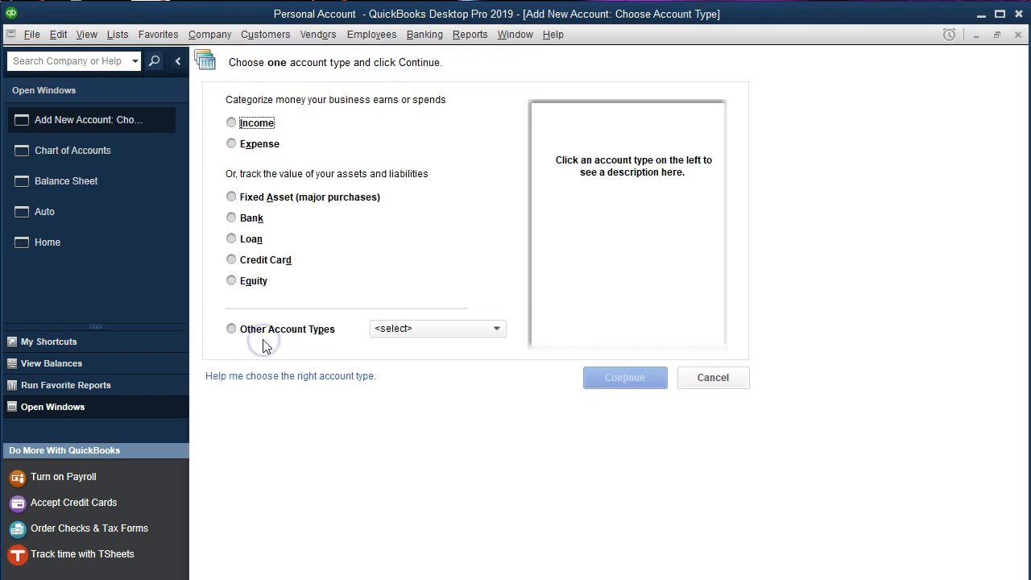
left_click(280, 201)
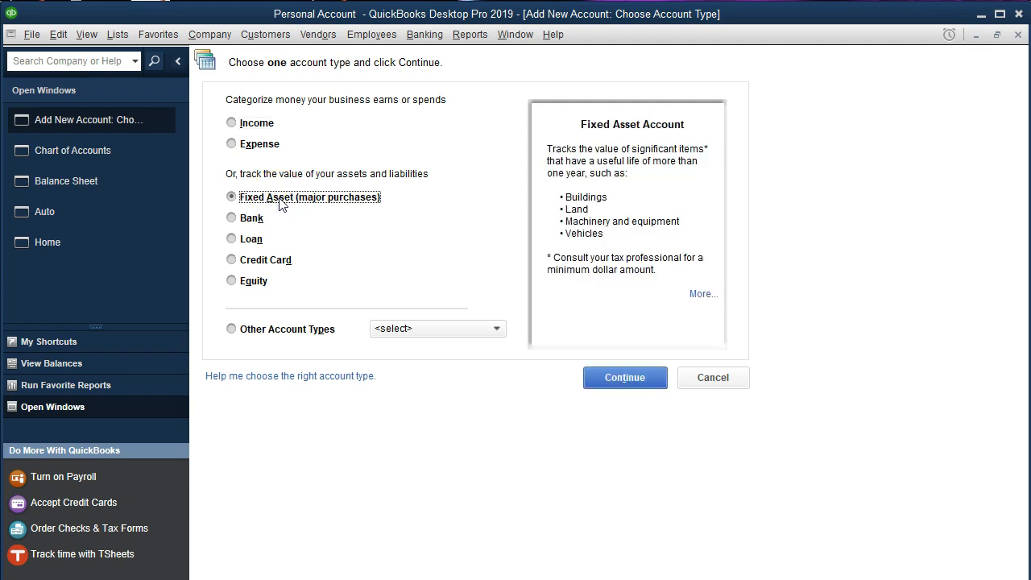
left_click(608, 376)
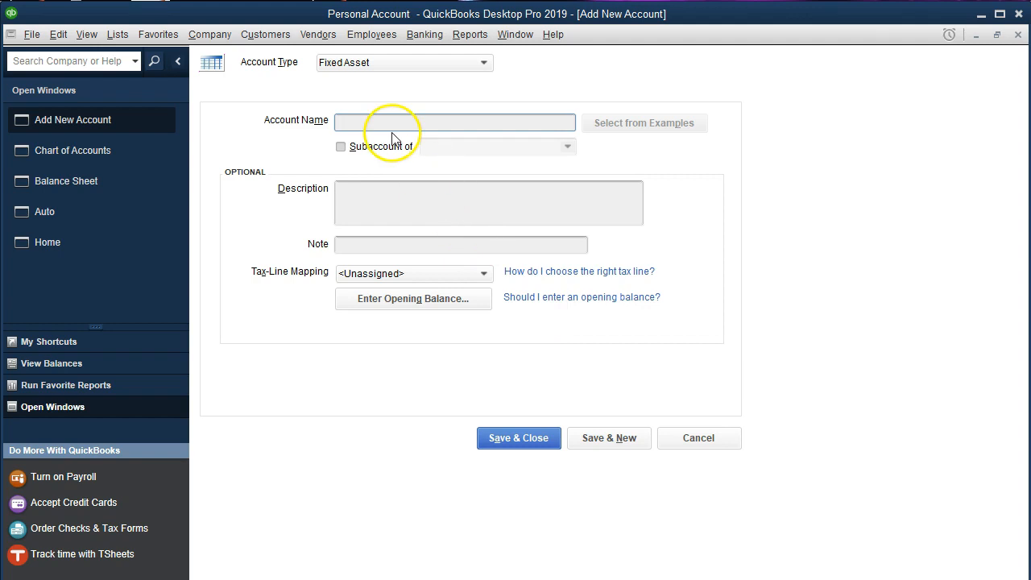
Name the new account Auto-Accumulated Depreciation, then save and close it
type("Auto")
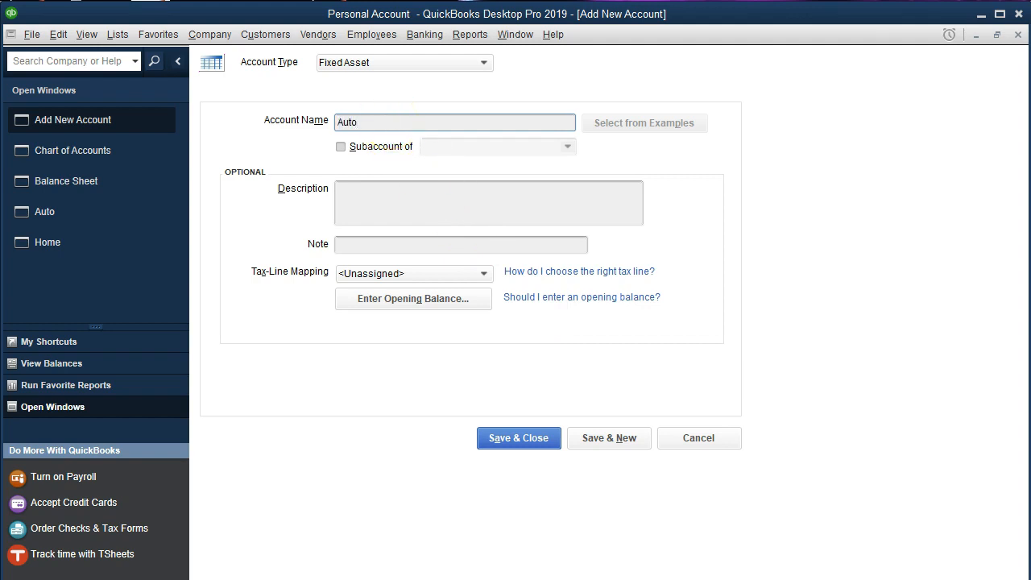
type("-Accumulated Depreciation")
key("shift+Left")
key("shift+Left")
key("shift+Left")
key("shift+Left")
key("shift+Left")
key("shift+Left")
key("shift+Left")
key("shift+Left")
key("shift+Left")
key("shift+Left")
key("shift+Left")
key("shift+Left")
key("shift+Left")
key("shift+Left")
key("shift+Left")
key("shift+Left")
key("shift+Left")
key("shift+Left")
key("shift+Left")
key("shift+Left")
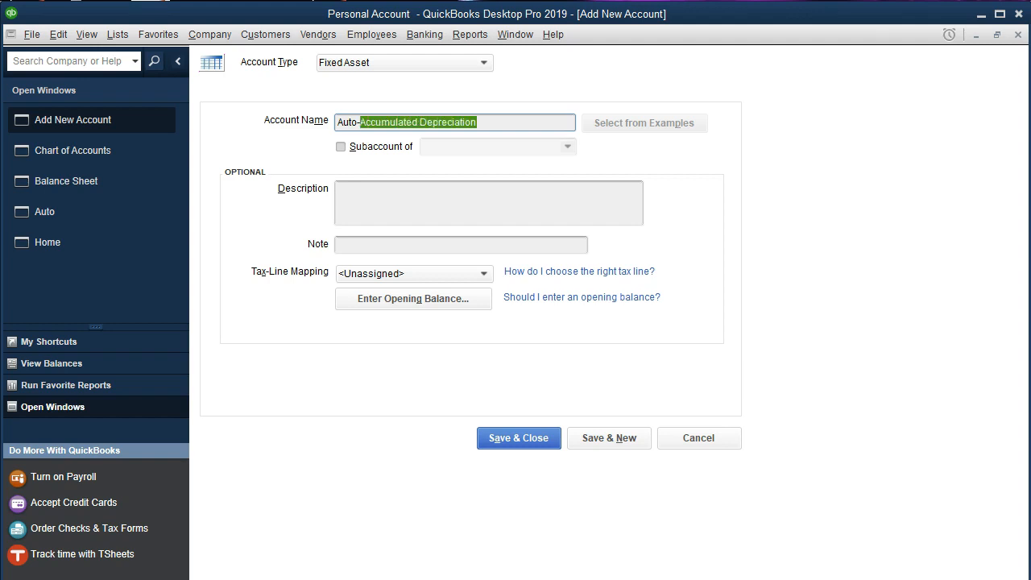
left_click(428, 123)
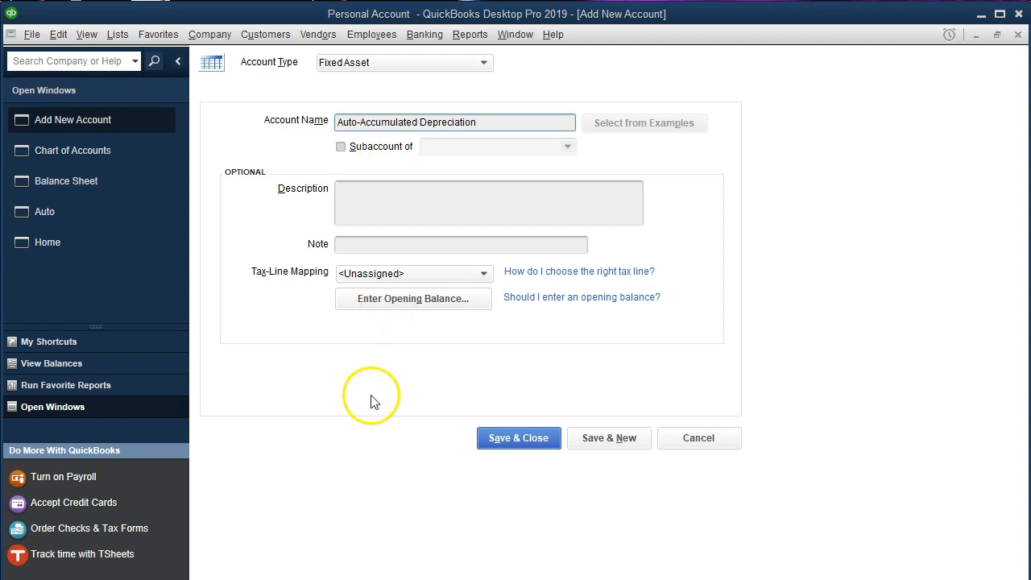
left_click(500, 448)
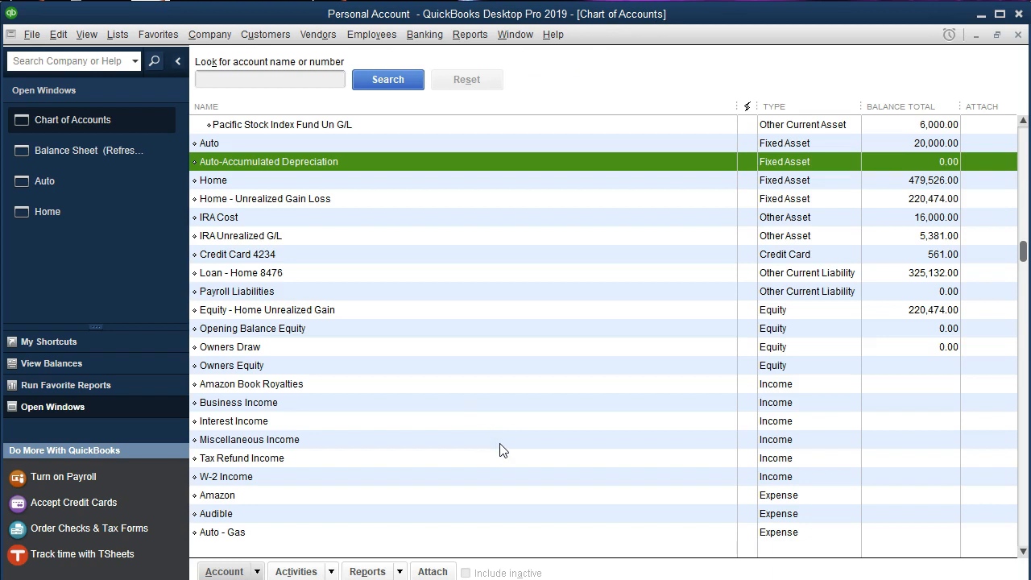
Open the Auto-Accumulated Depreciation register and date a new entry 12/31/2019
double_click(407, 162)
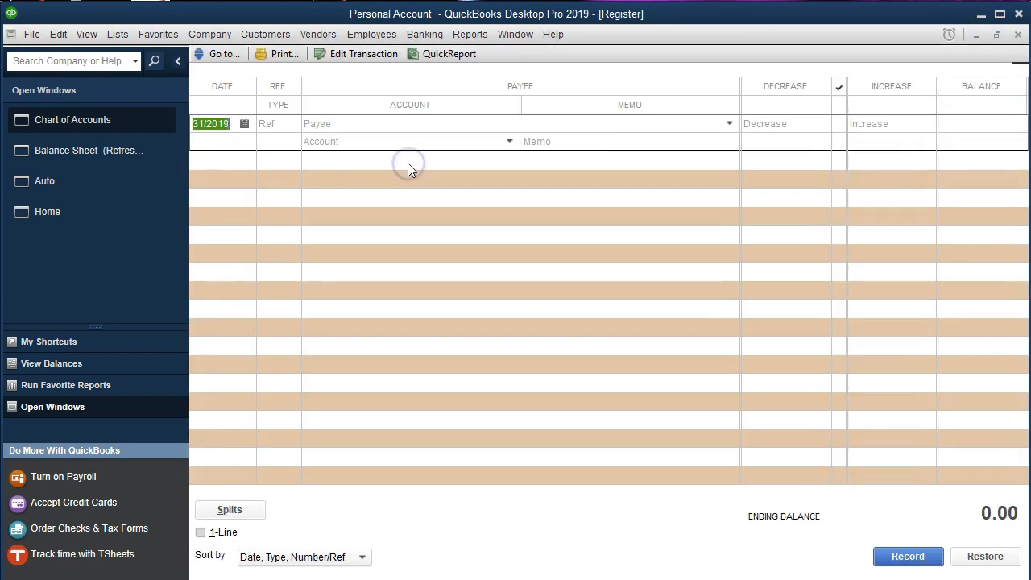
type("123119")
key("Tab")
left_click(224, 120)
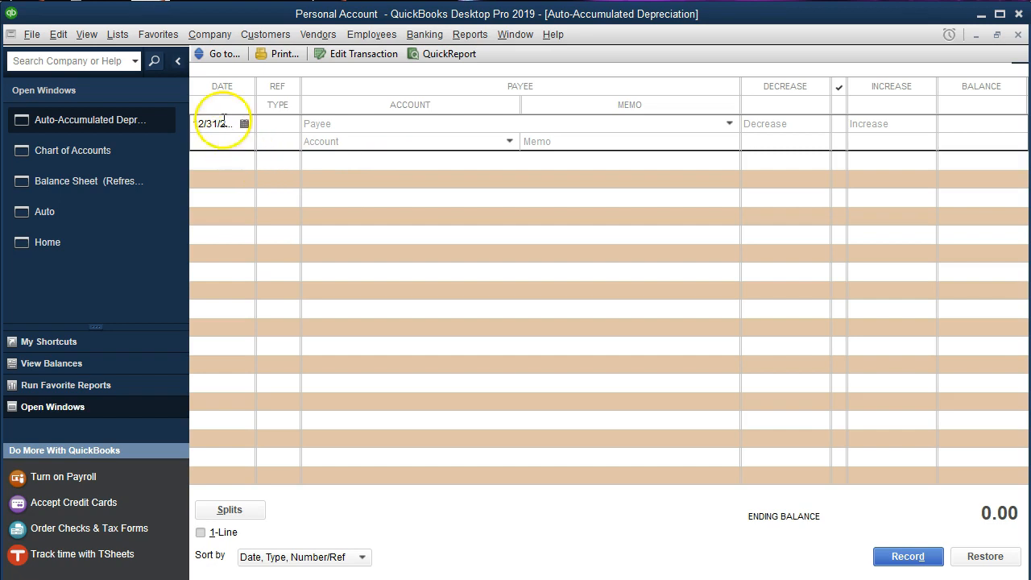
key("Tab")
key("Tab")
key("Tab")
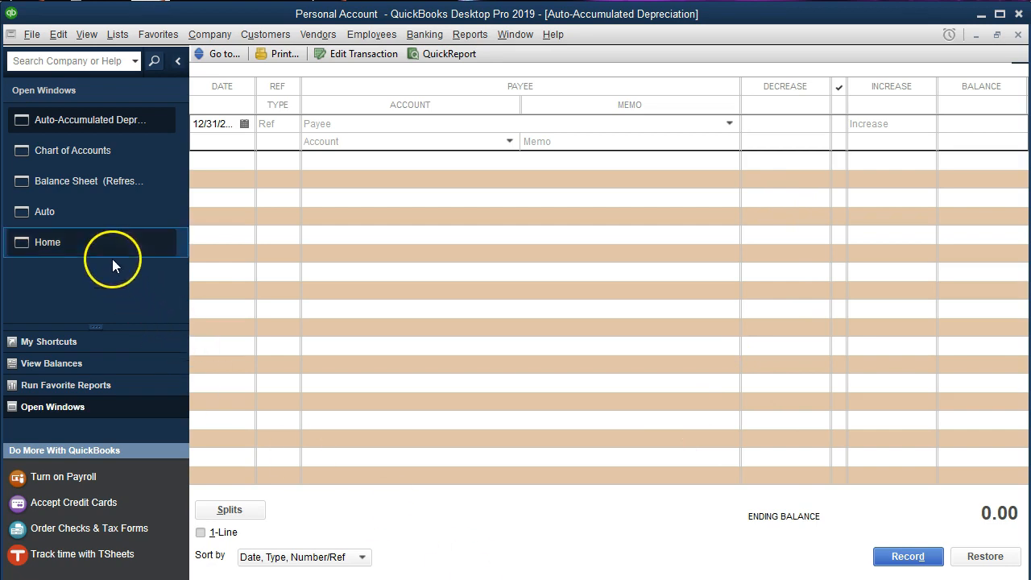
Check the Auto line on the Balance Sheet against the December Blue Book value in the Excel worksheet
left_click(71, 191)
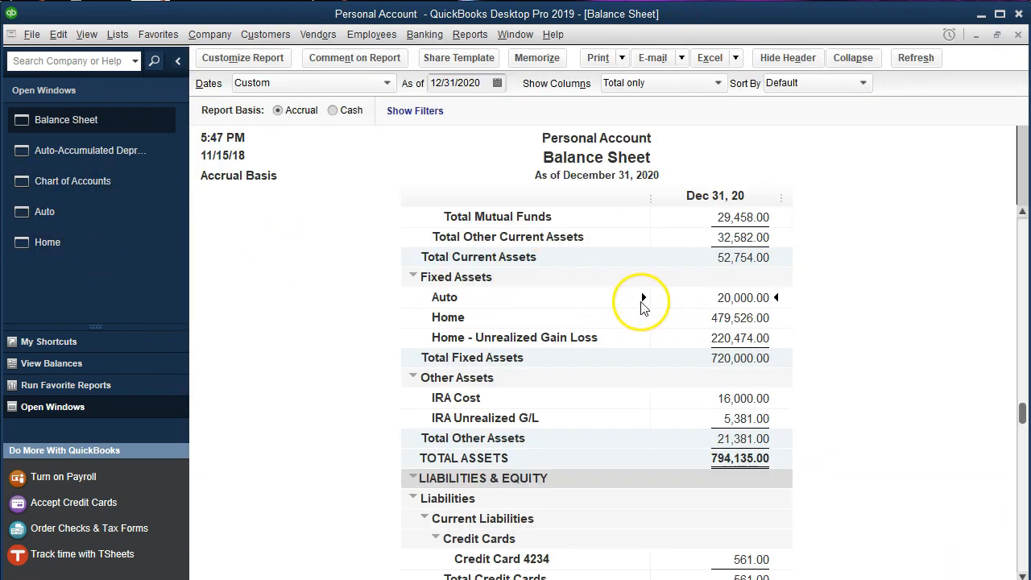
key("alt+Tab")
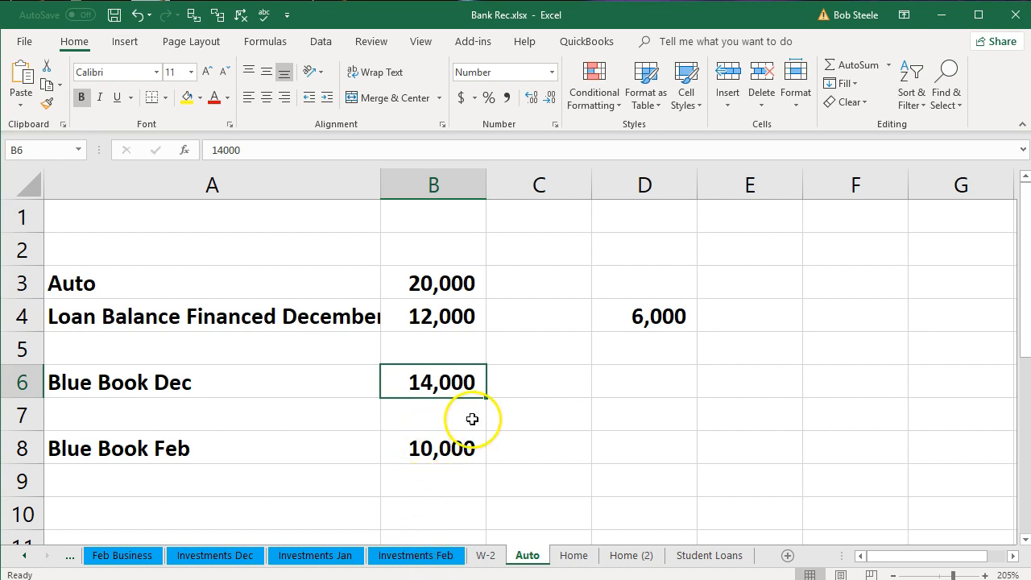
left_click(940, 28)
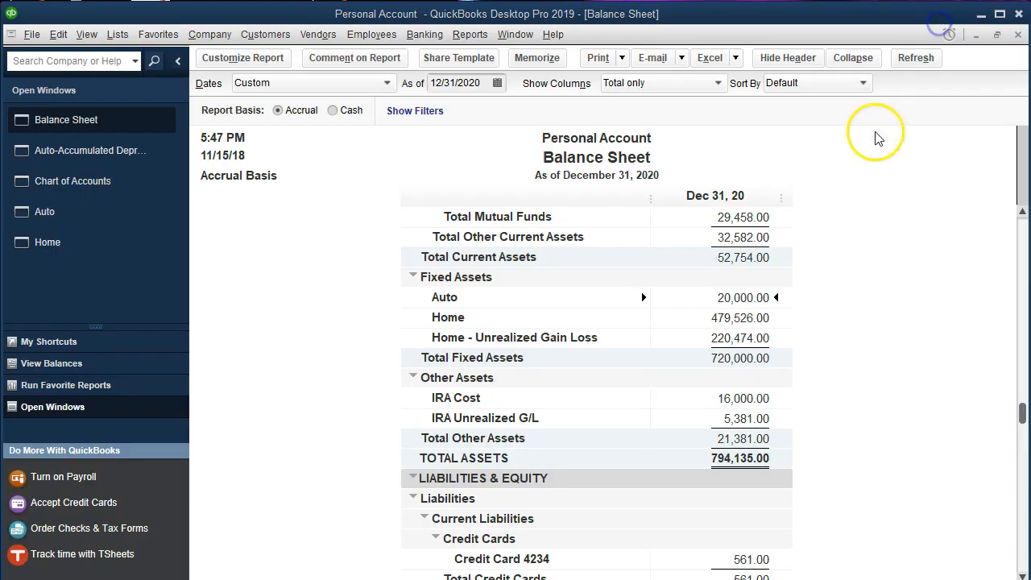
Return to the Auto-Accumulated Depreciation register and enter a decrease of 6,000 on the new entry
left_click(80, 161)
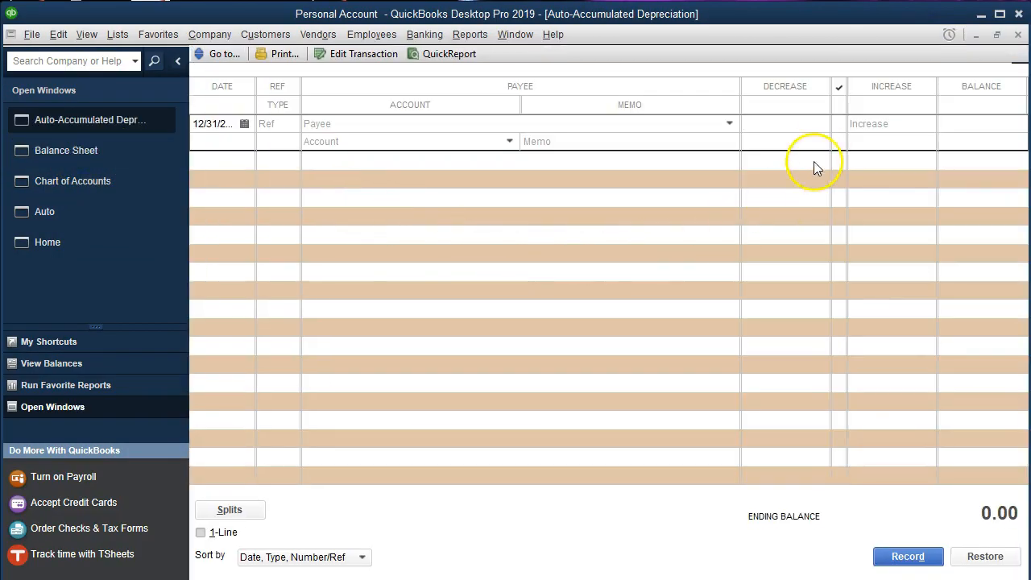
left_click(798, 123)
type("6000")
key("Tab")
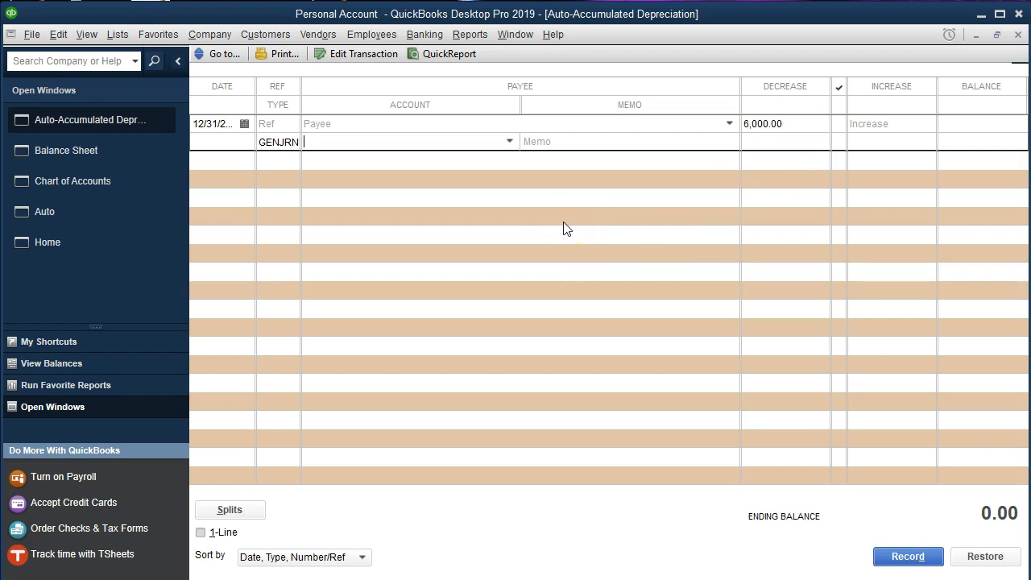
Enter Depreciation Expense as the offsetting account of the 6,000 entry
type("Depreci")
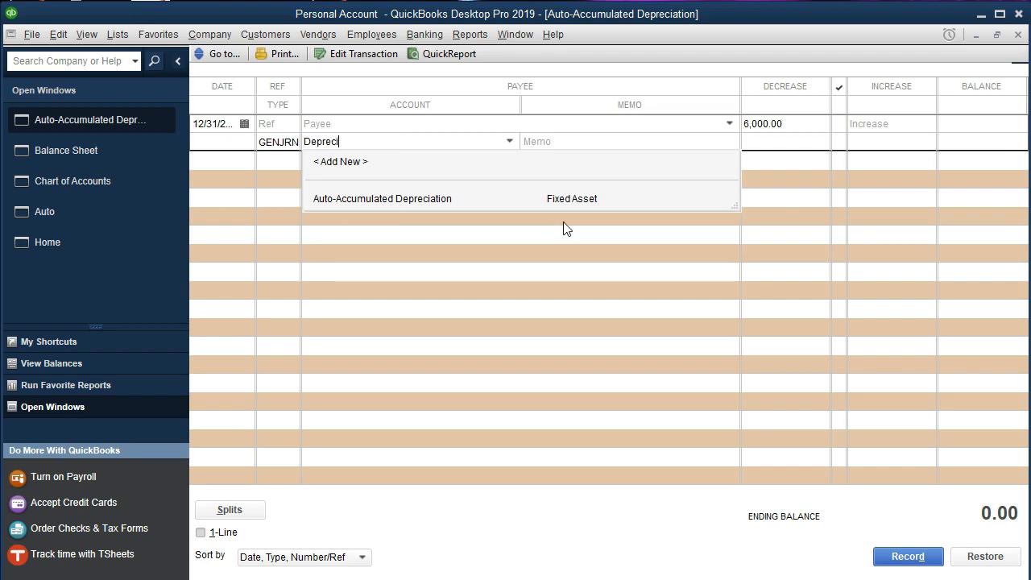
type("ation Expense")
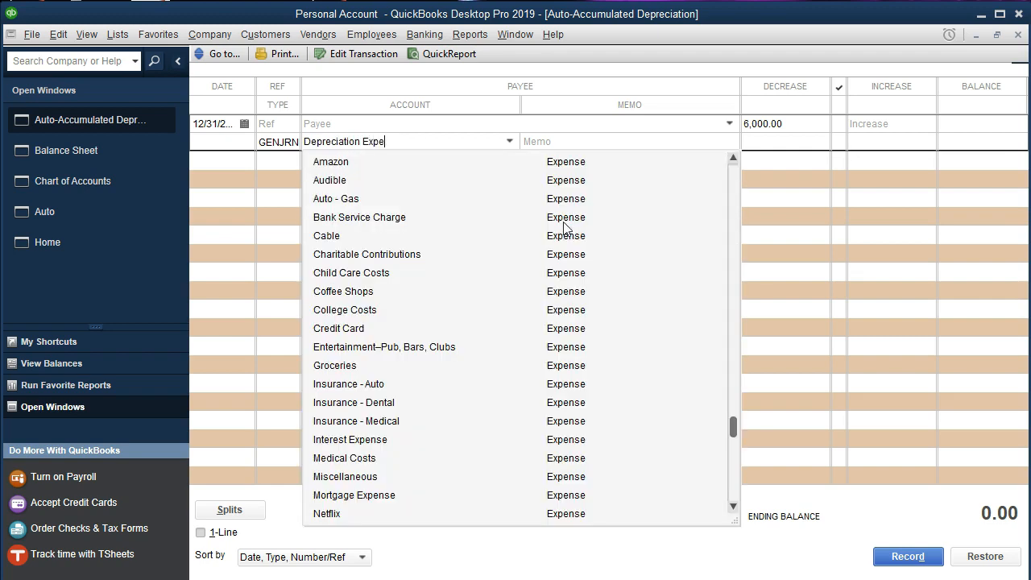
key("shift+Left")
key("shift+Left")
key("shift+Left")
key("shift+Left")
key("shift+Left")
key("shift+Left")
key("shift+Left")
key("shift+Left")
key("shift+Left")
key("shift+Left")
key("shift+Left")
key("shift+Left")
key("shift+Left")
key("shift+Left")
key("shift+Left")
key("shift+Left")
key("shift+Left")
key("shift+Left")
key("shift+Left")
key("shift+Left")
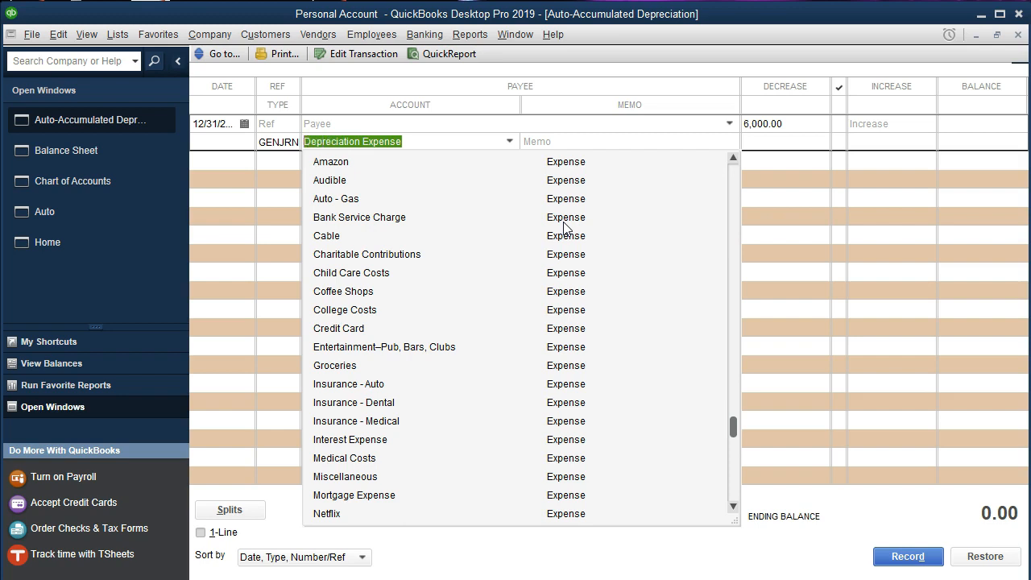
key("Escape")
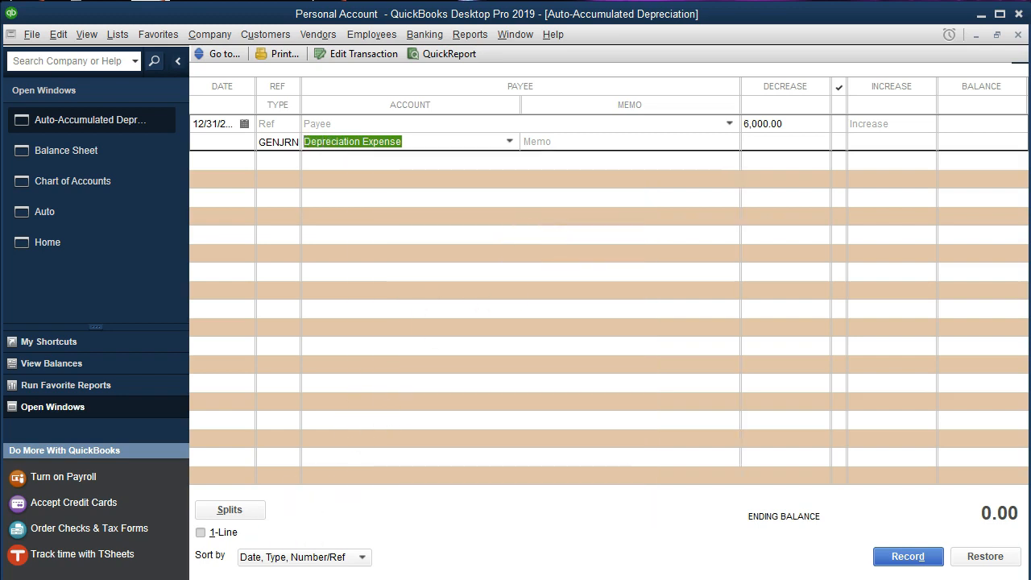
left_click(460, 144)
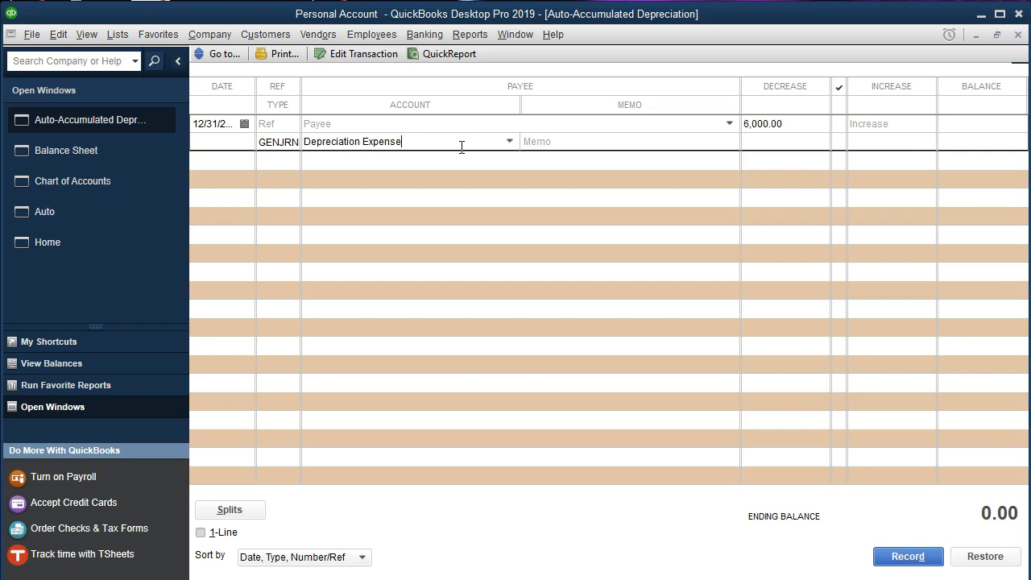
Set up Depreciation Expense as a new account of type Other Expense, save it, and record the 6,000 register entry
key("Tab")
left_click(476, 131)
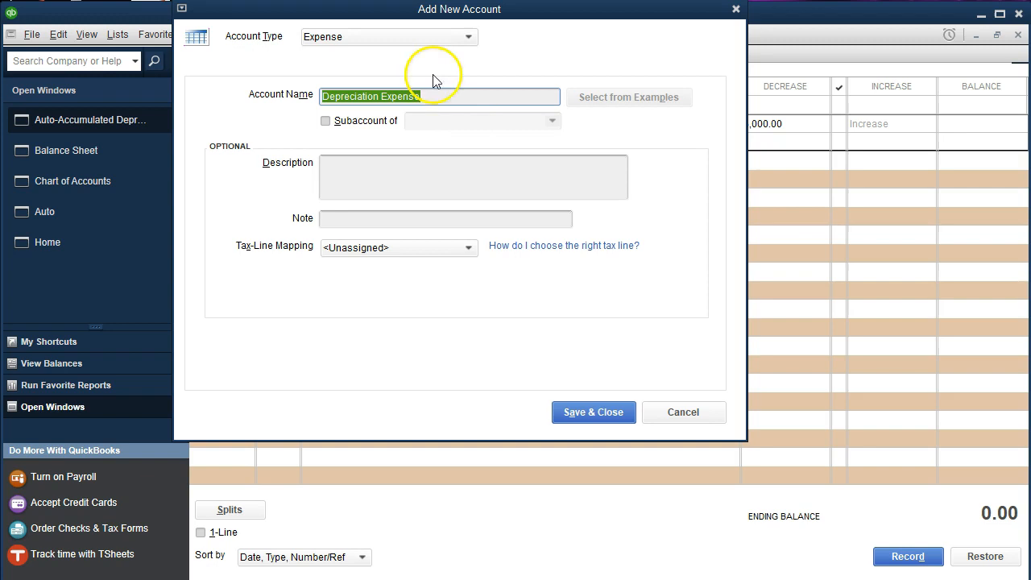
left_click(377, 40)
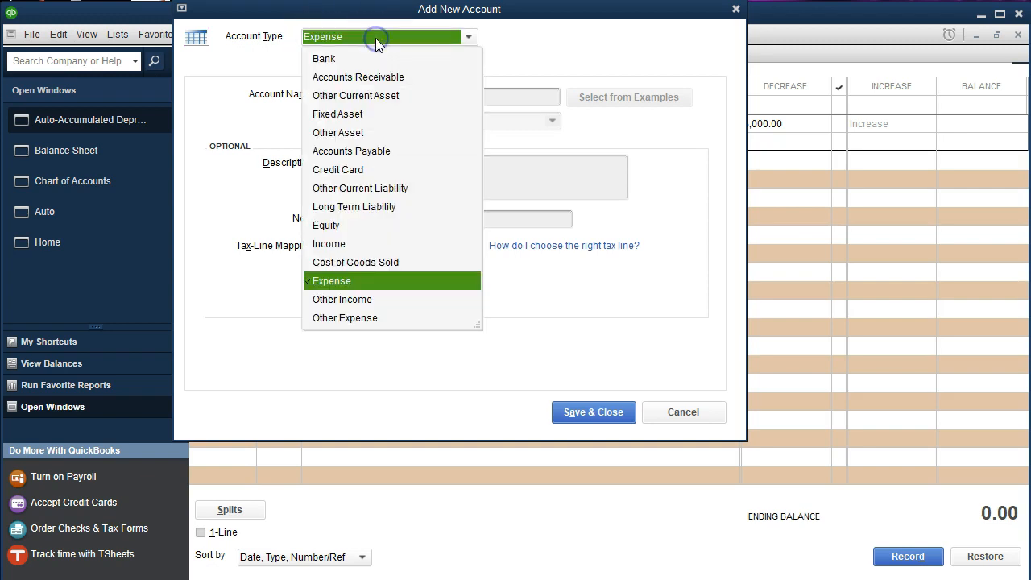
left_click(350, 319)
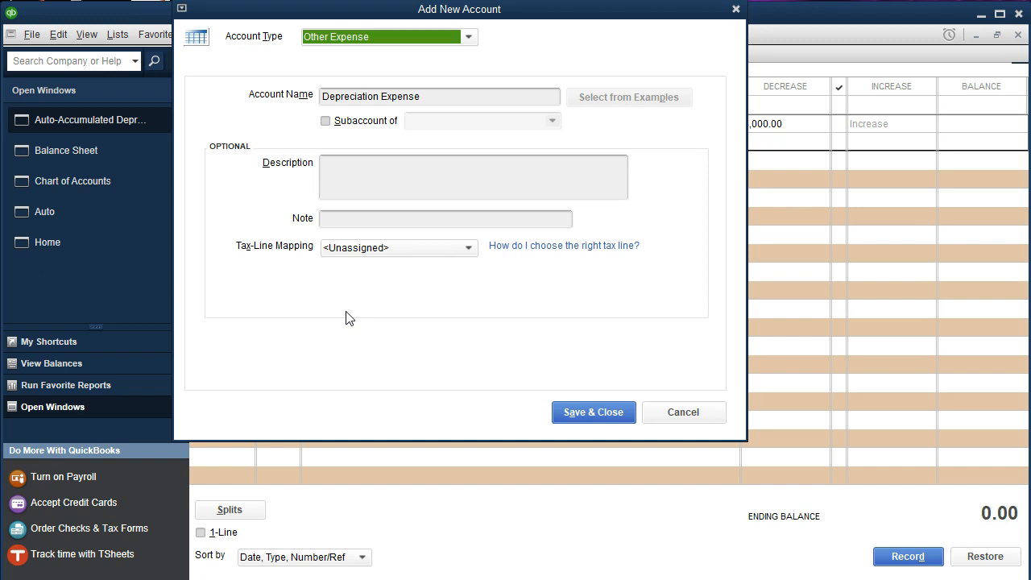
left_click(564, 414)
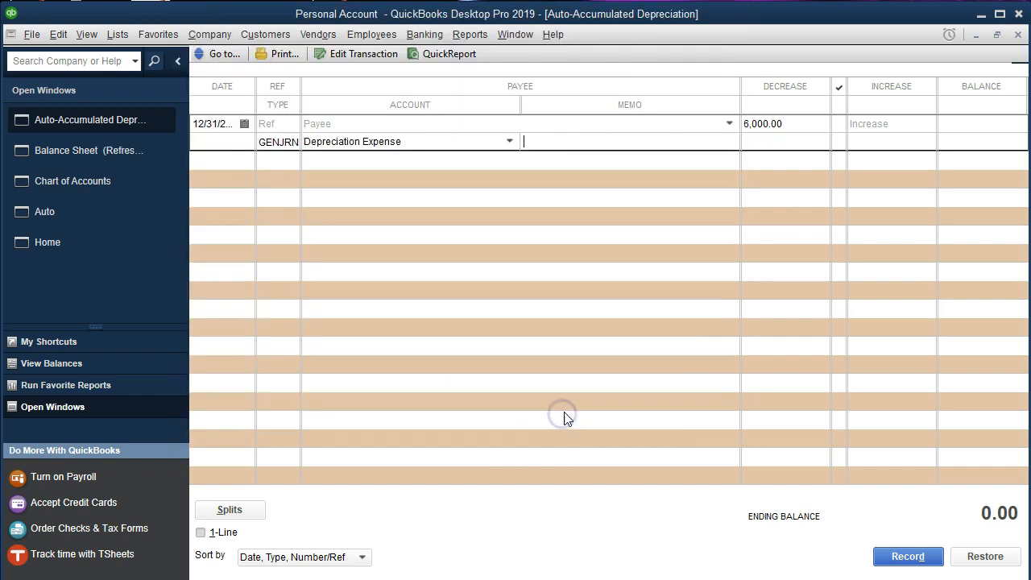
left_click(567, 413)
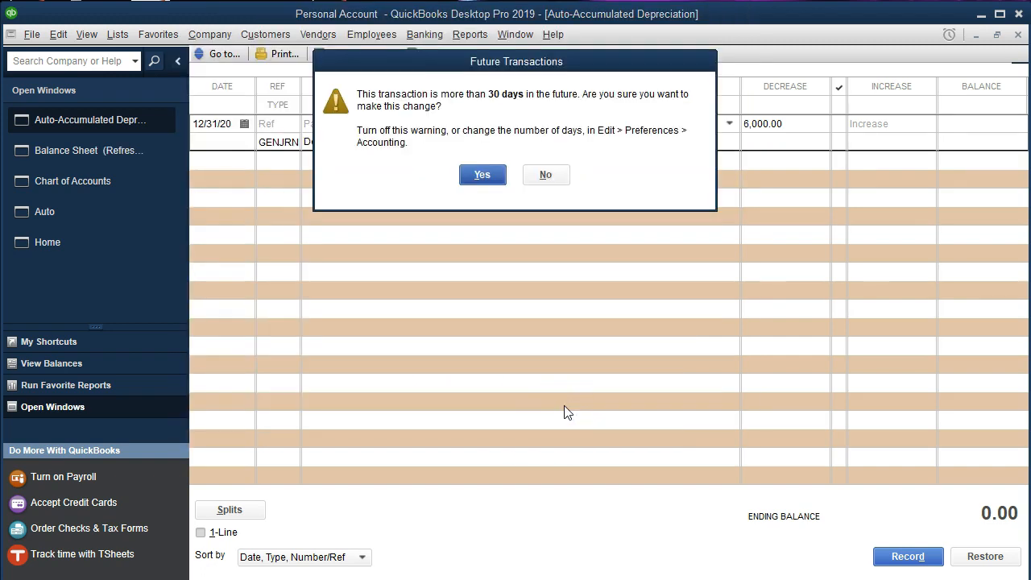
key("Return")
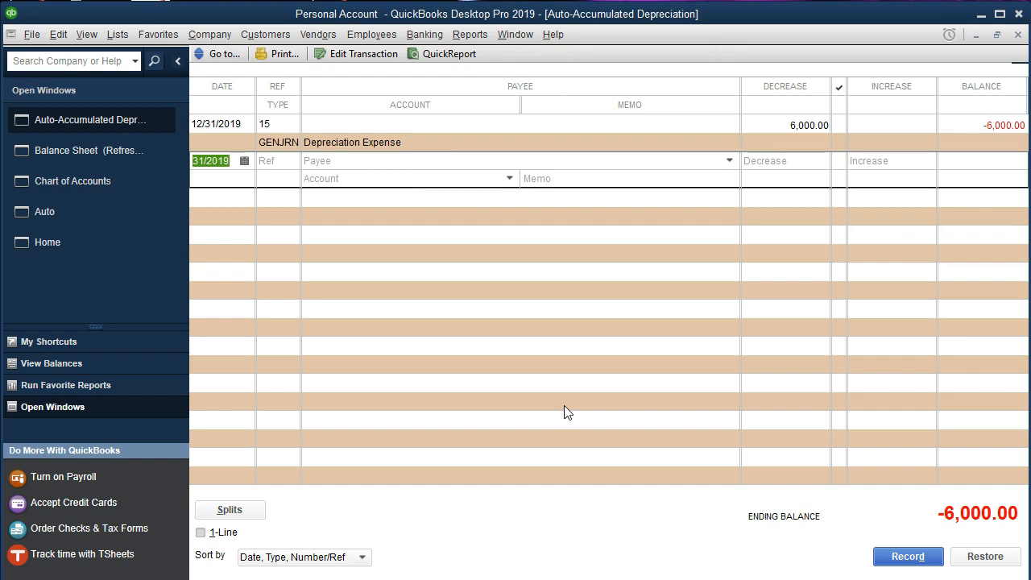
Check the Auto and Auto-Accumulated Depreciation lines under Fixed Assets on the Balance Sheet
left_click(113, 157)
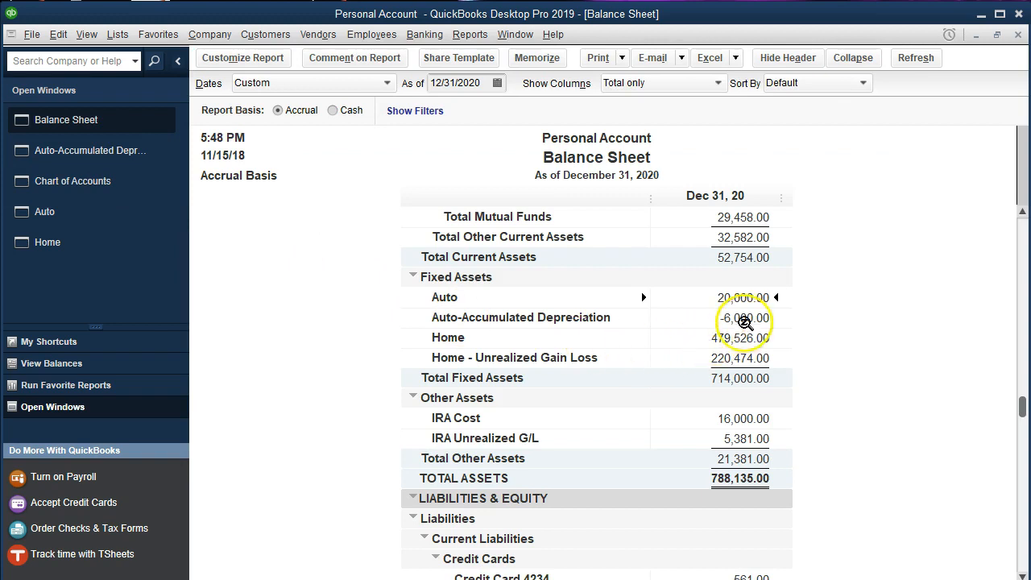
left_click(748, 318)
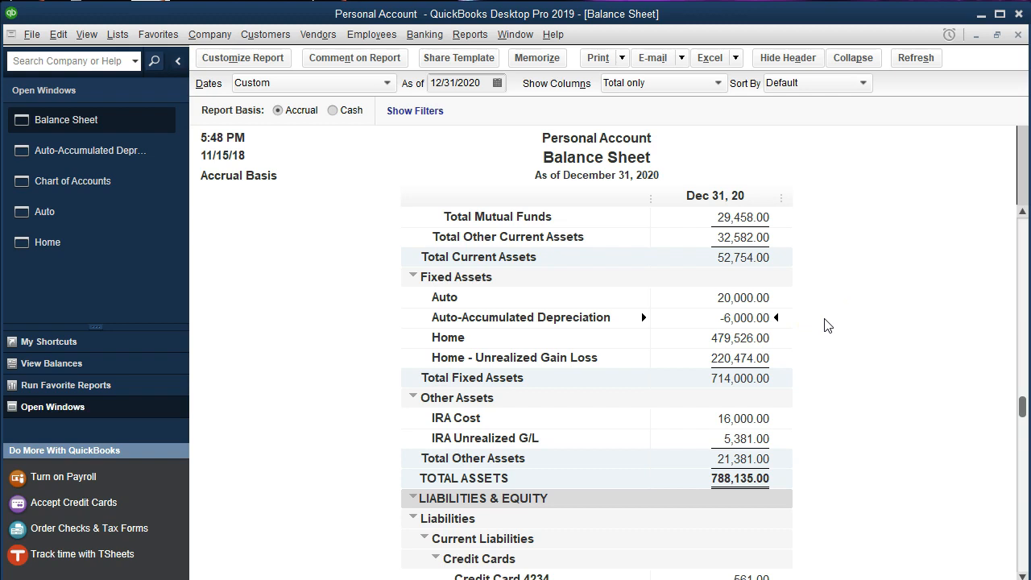
left_click(770, 299)
left_click(771, 326)
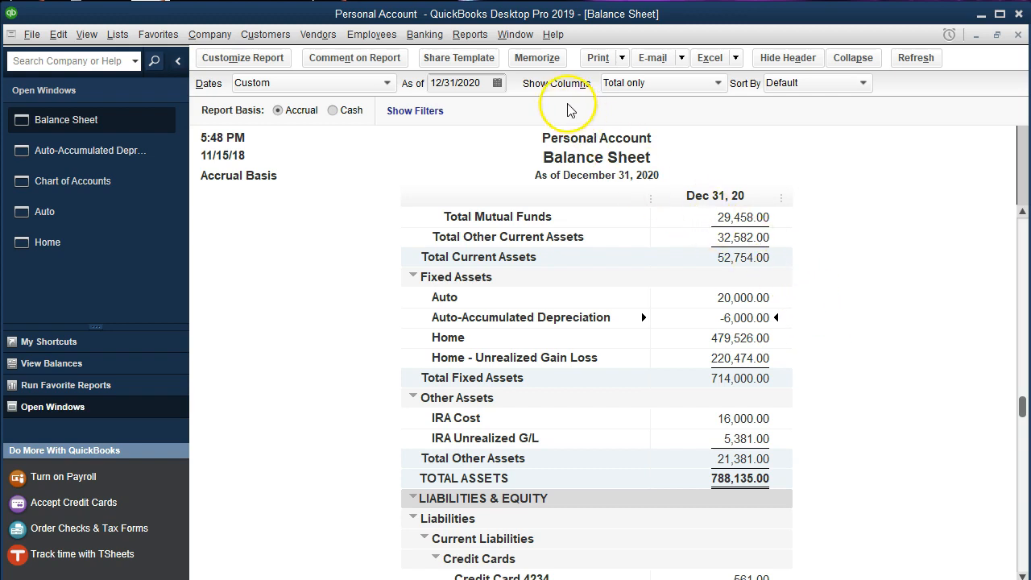
Generate a standard Profit & Loss report for 01/01/2020 through 12/31/2020
left_click(467, 36)
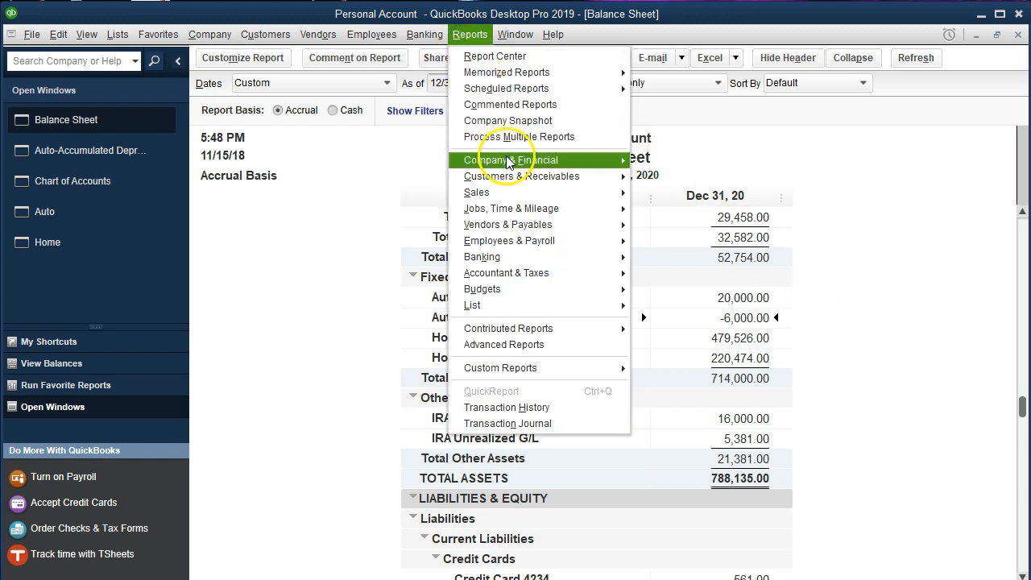
mouse_move(509, 162)
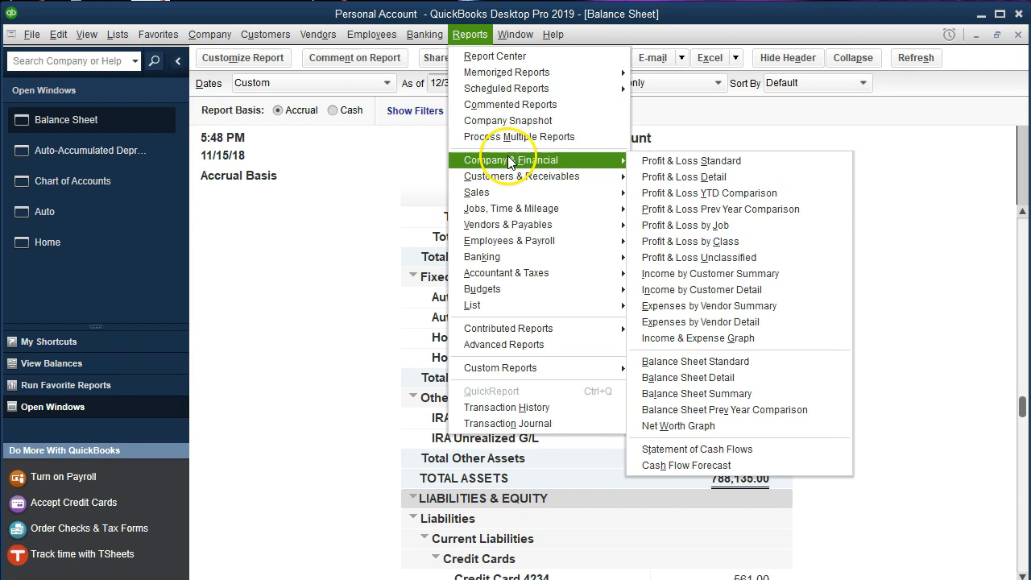
left_click(657, 164)
key("Tab")
type("01/01/2020")
key("Tab")
type("12/31/2020")
key("Tab")
scroll(651, 311, "down", 8)
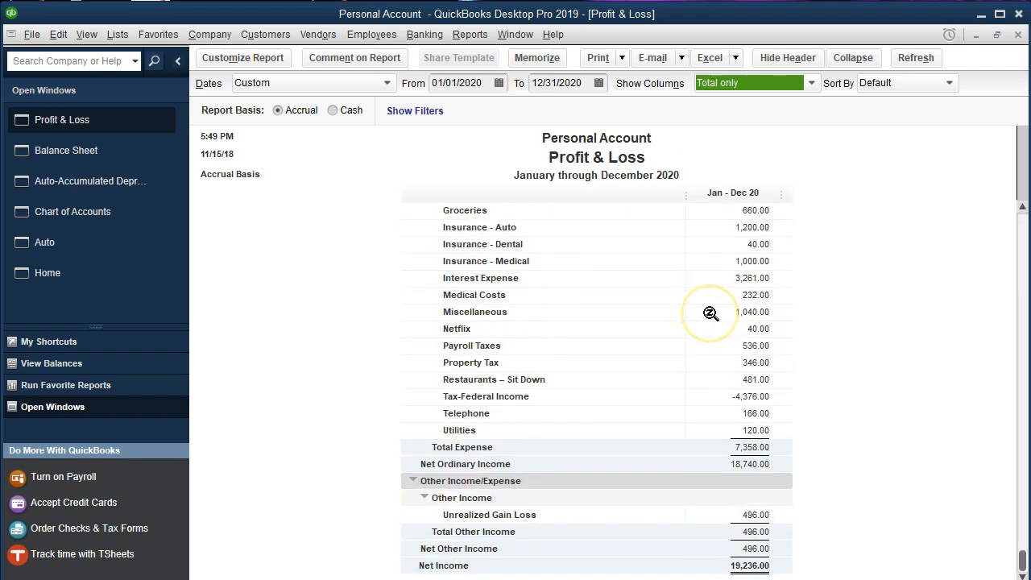
Set the Profit & Loss start date to 01/01/2019 and check the Depreciation Expense line
left_click(483, 83)
key("BackSpace")
key("BackSpace")
type("19")
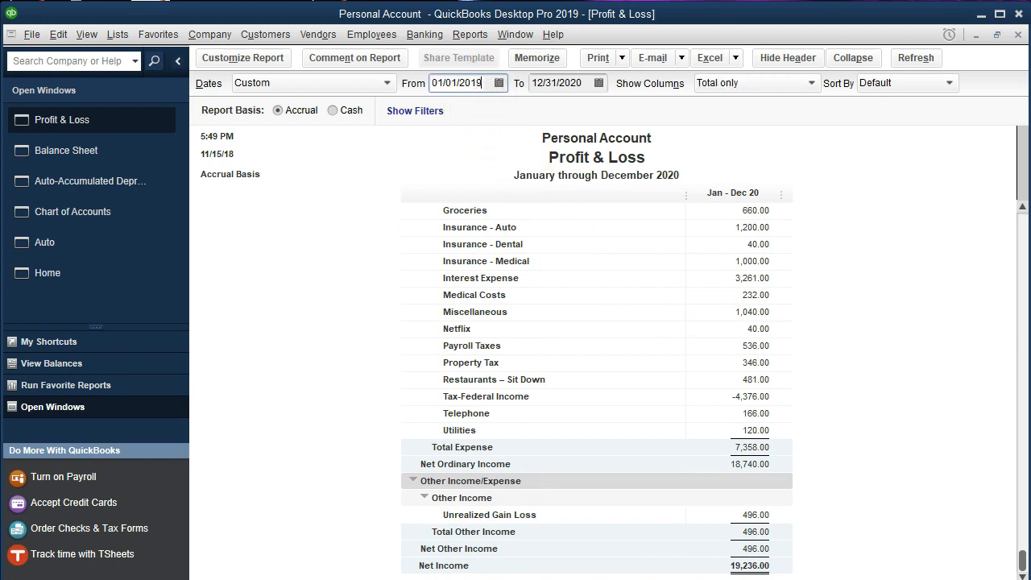
key("Tab")
key("Tab")
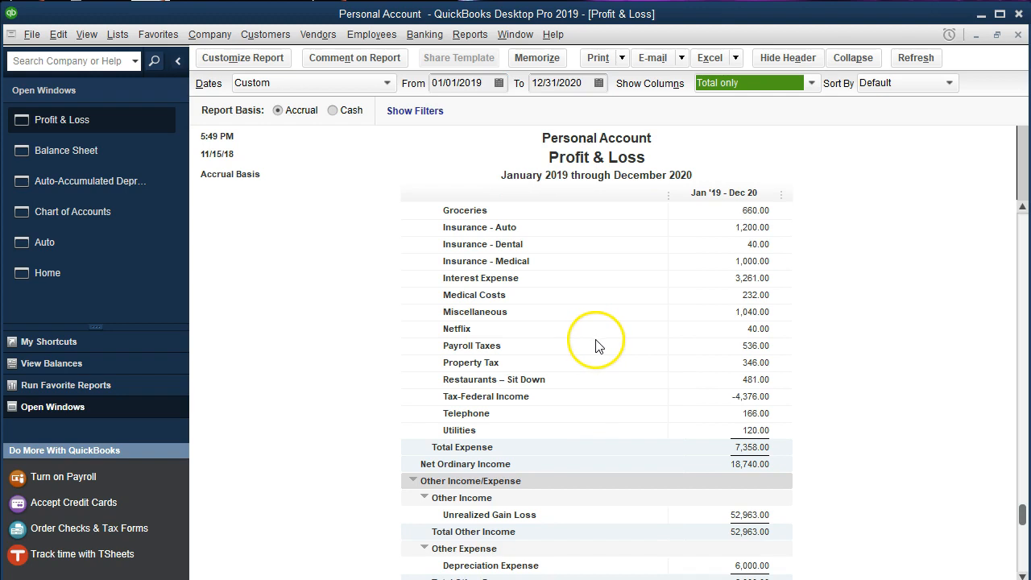
scroll(596, 344, "down", 1)
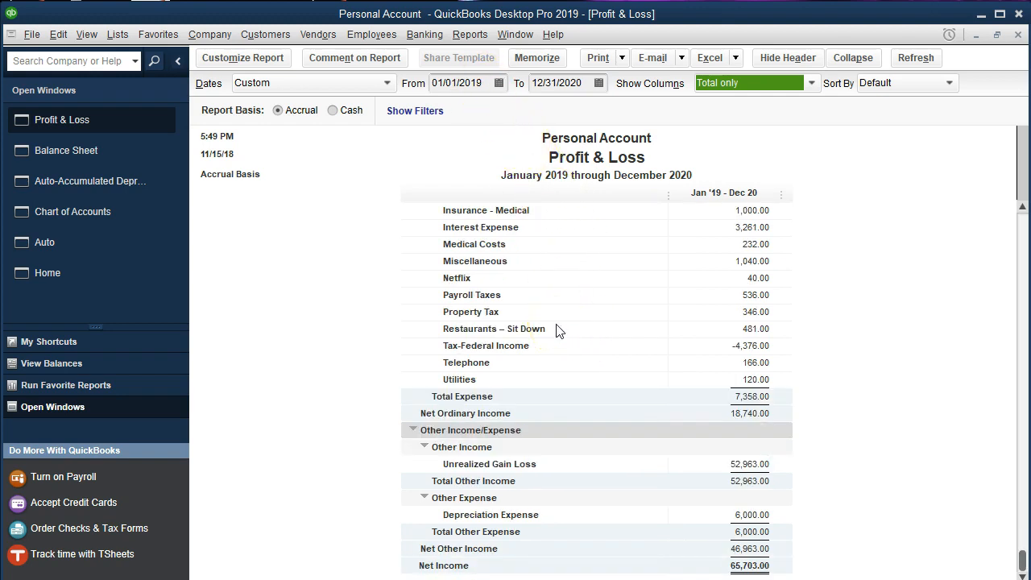
left_click(741, 513)
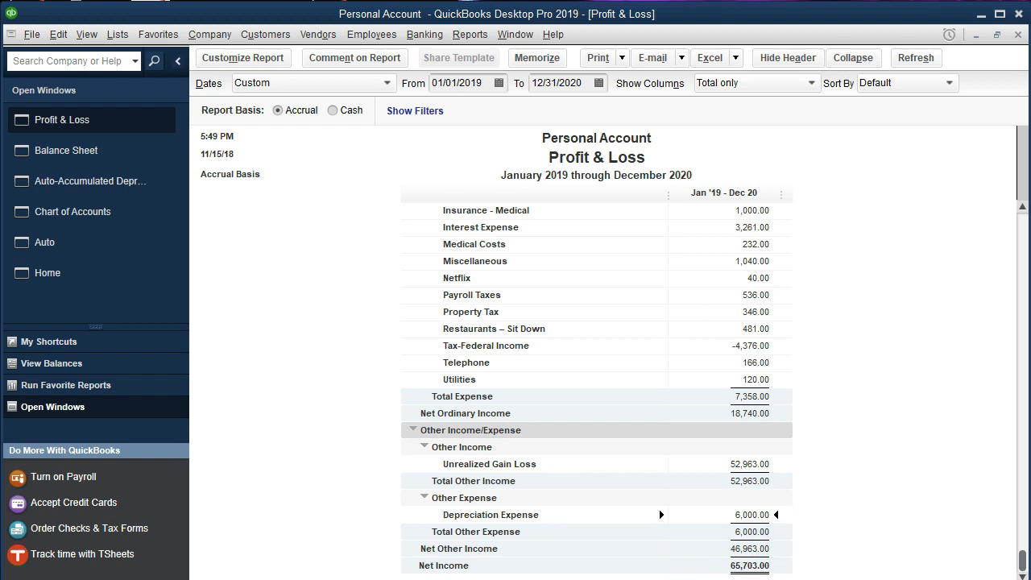
Check the February Blue Book value in the Excel worksheet against the Auto lines on the QuickBooks Balance Sheet
key("alt+Tab")
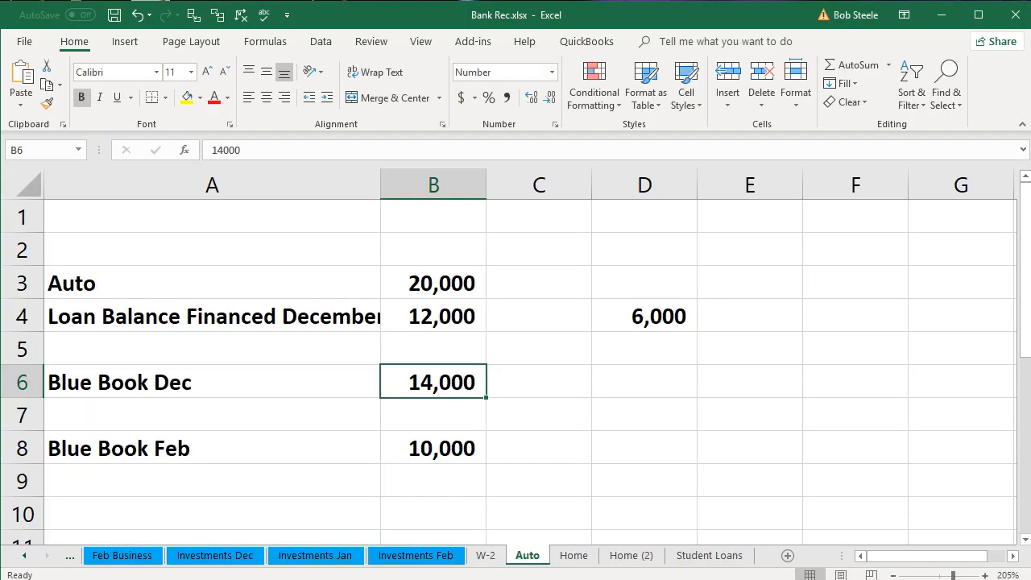
left_click(403, 454)
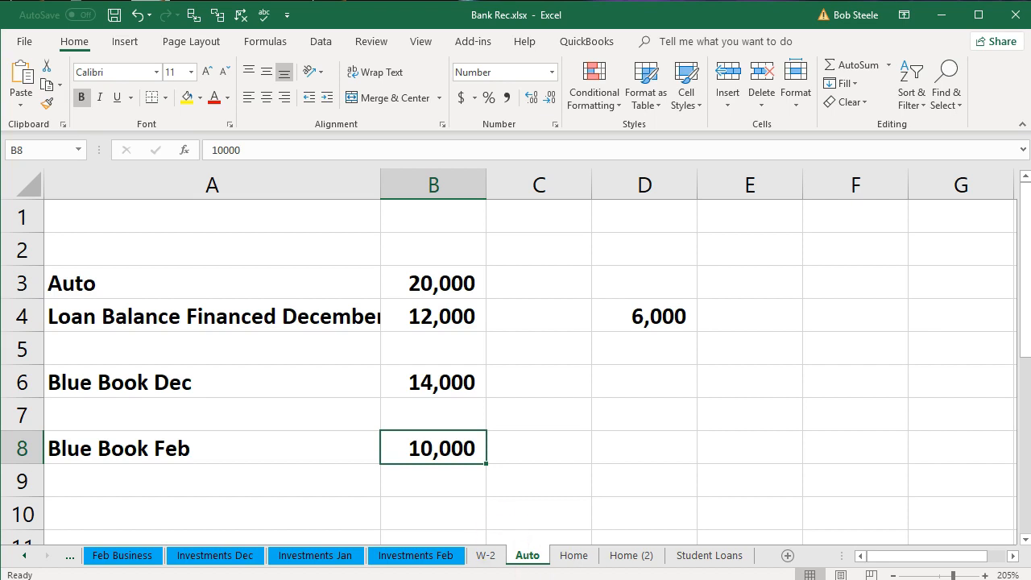
key("alt+Tab")
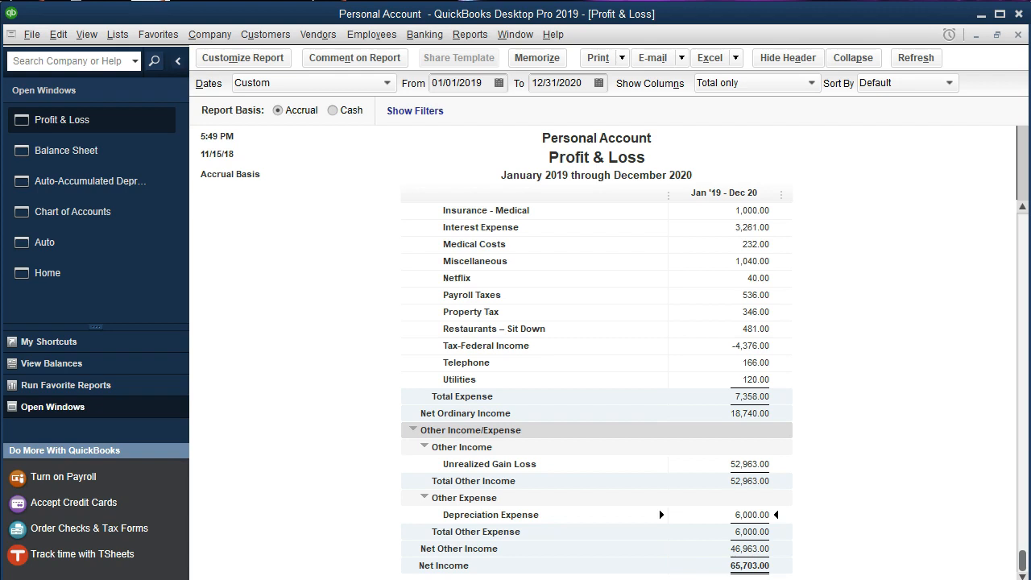
left_click(75, 157)
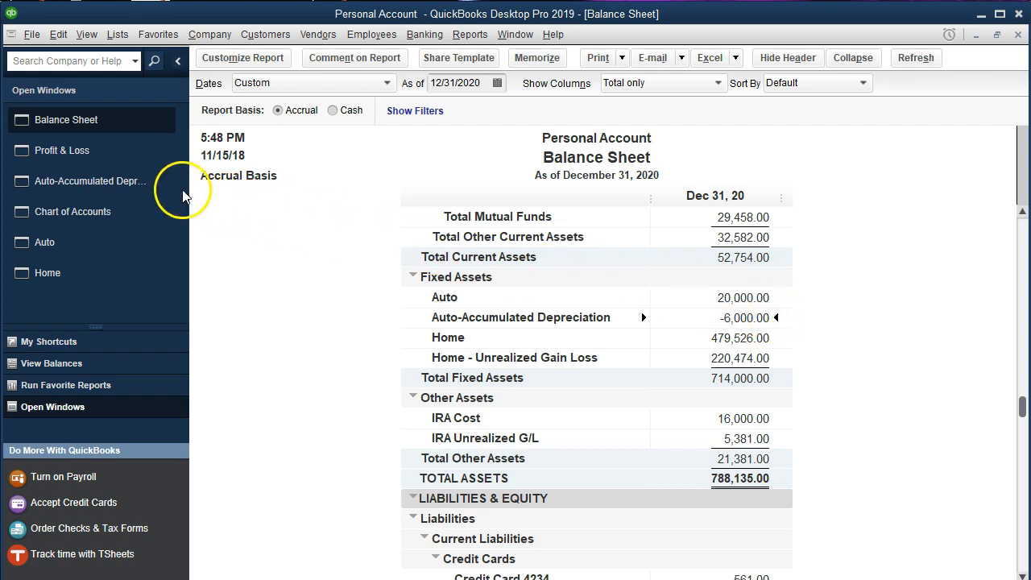
Record a 4,000 decrease dated 02/28/2020 to Depreciation Expense in the Auto-Accumulated Depreciation register, and return to the Balance Sheet
left_click(117, 186)
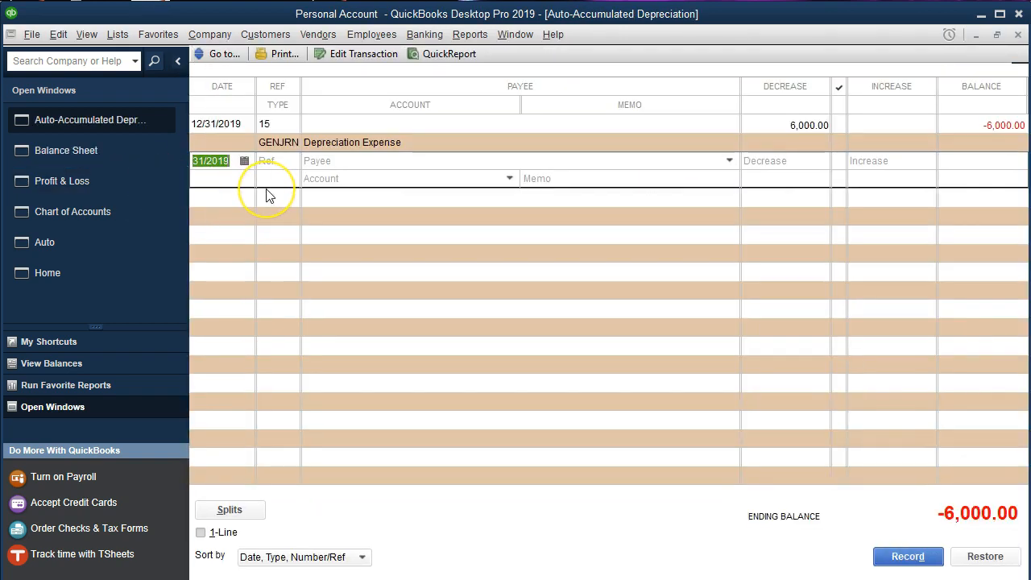
type("0228")
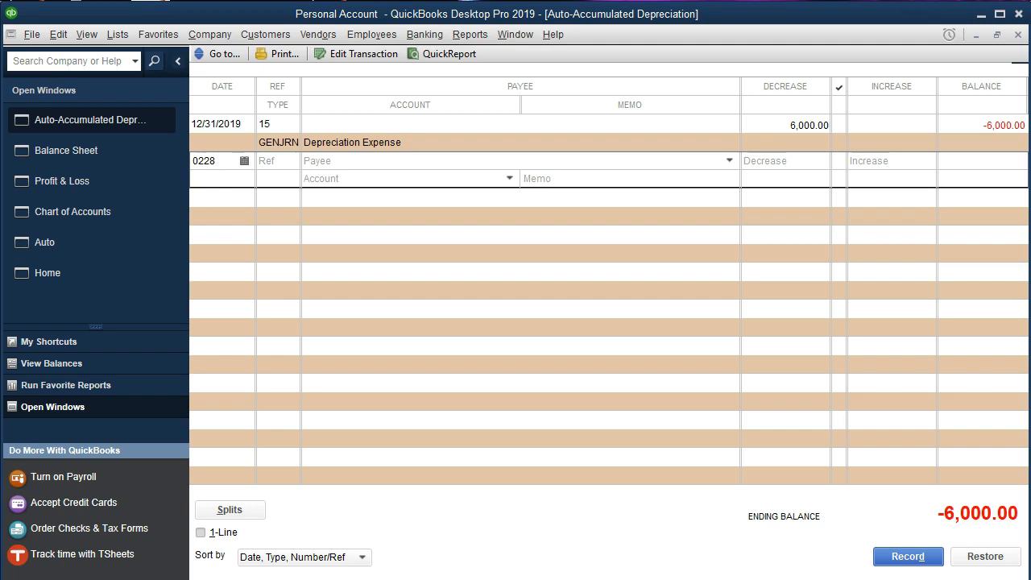
key("Tab")
key("Tab")
key("Tab")
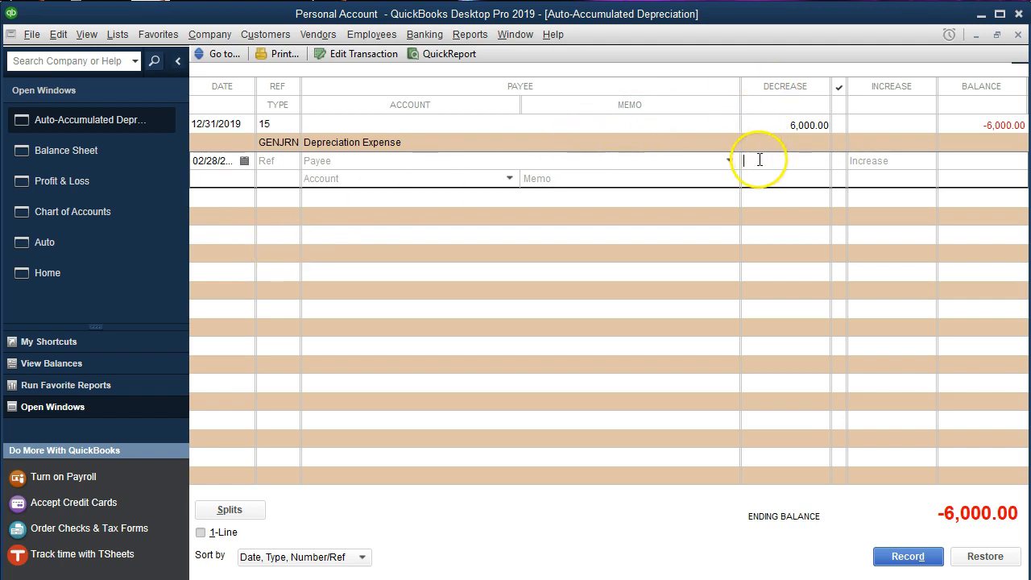
type("4000")
key("Tab")
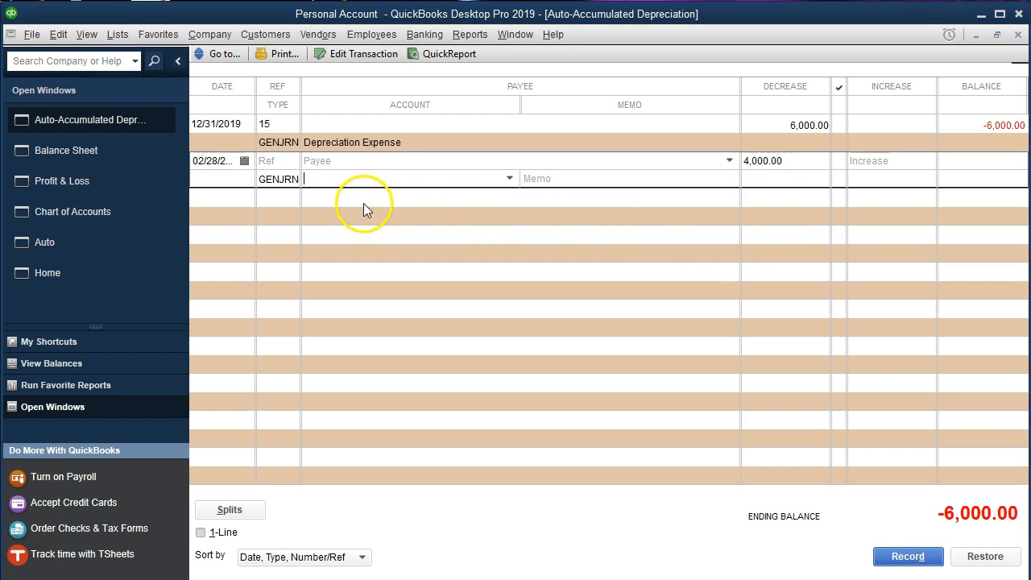
type("Depreciation Expense")
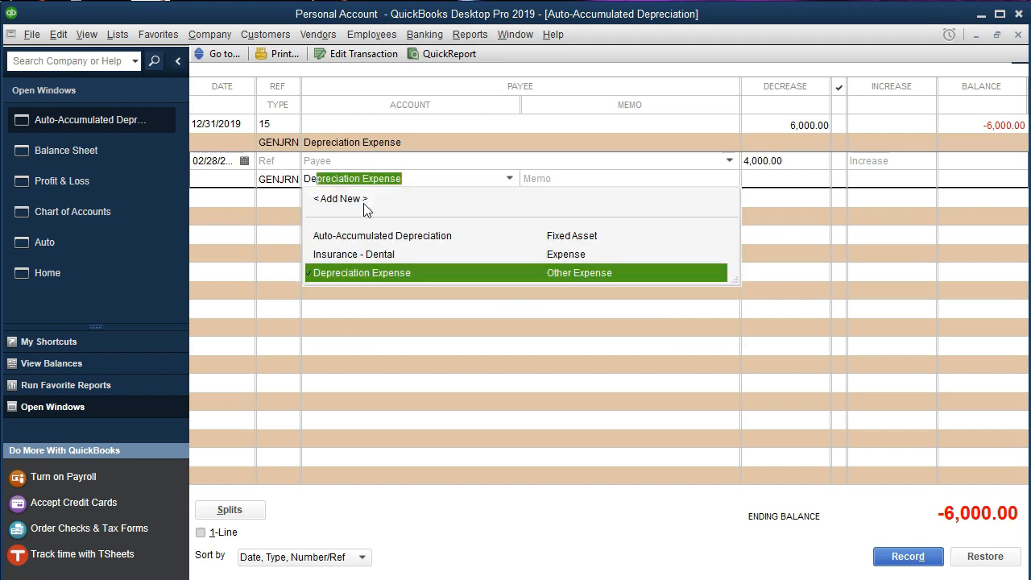
key("Tab")
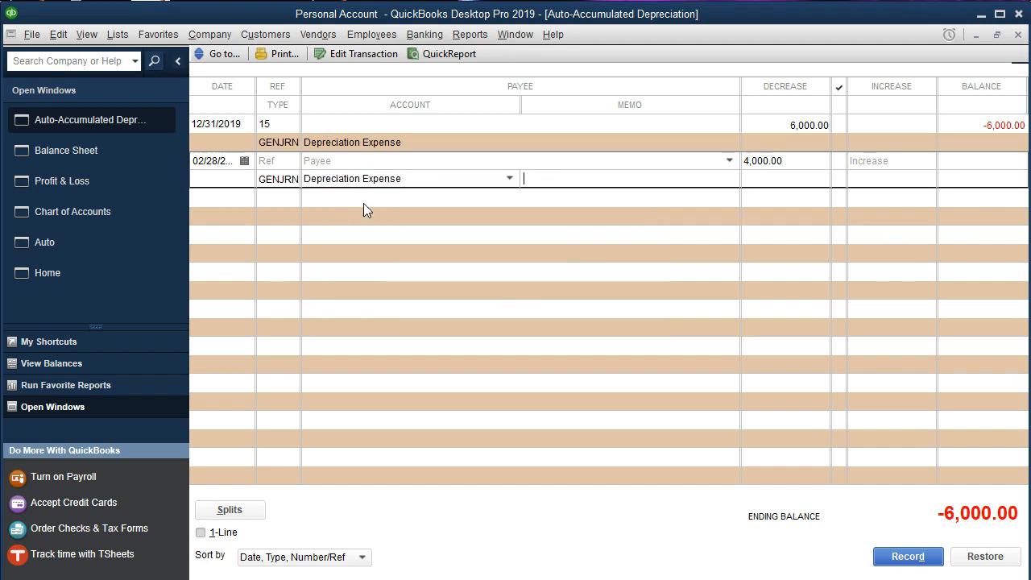
key("Return")
key("Return")
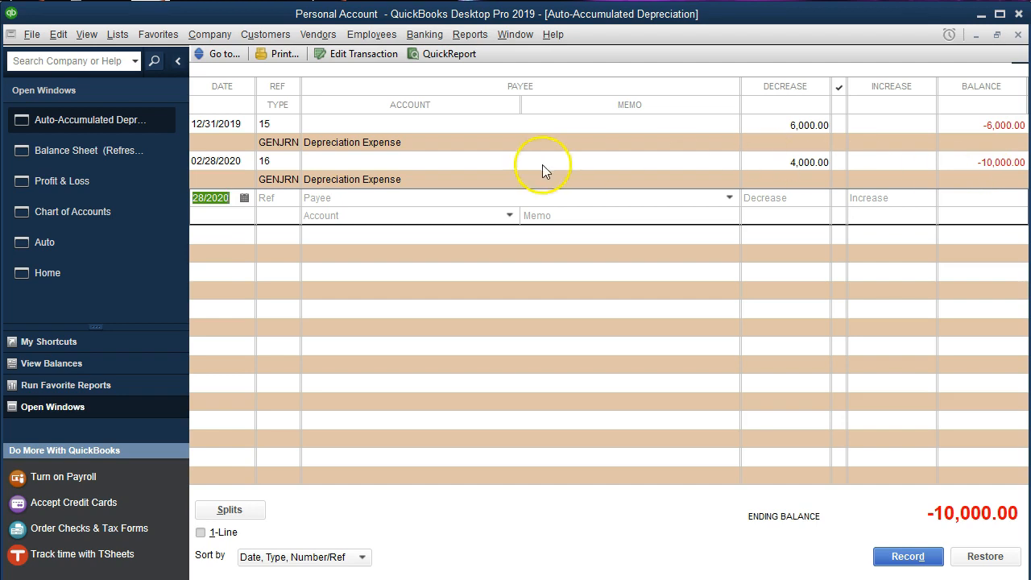
left_click(140, 159)
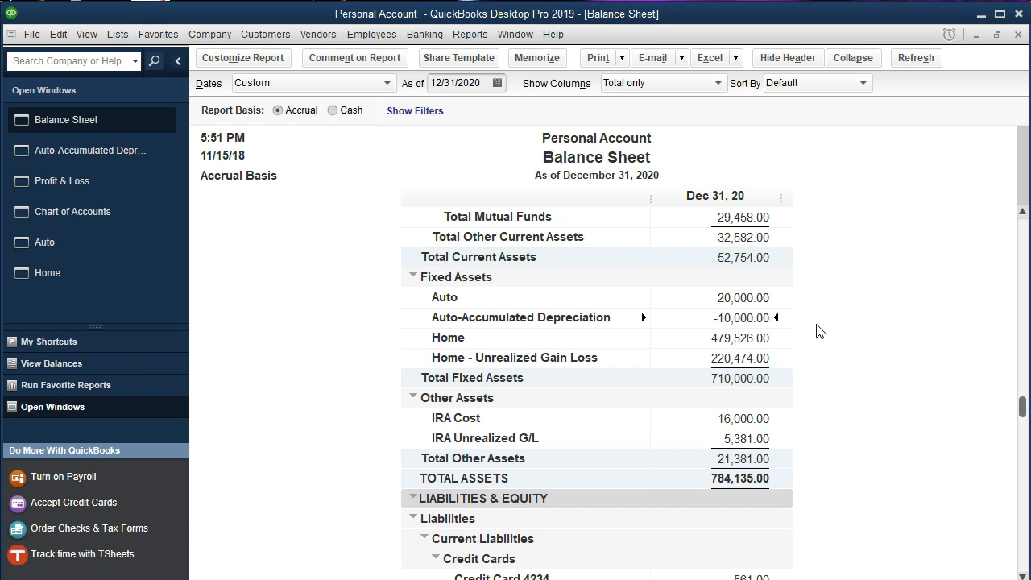
Check the transactions behind the Profit & Loss Depreciation Expense line, and review the report's Total Expense and Net Income
left_click(111, 191)
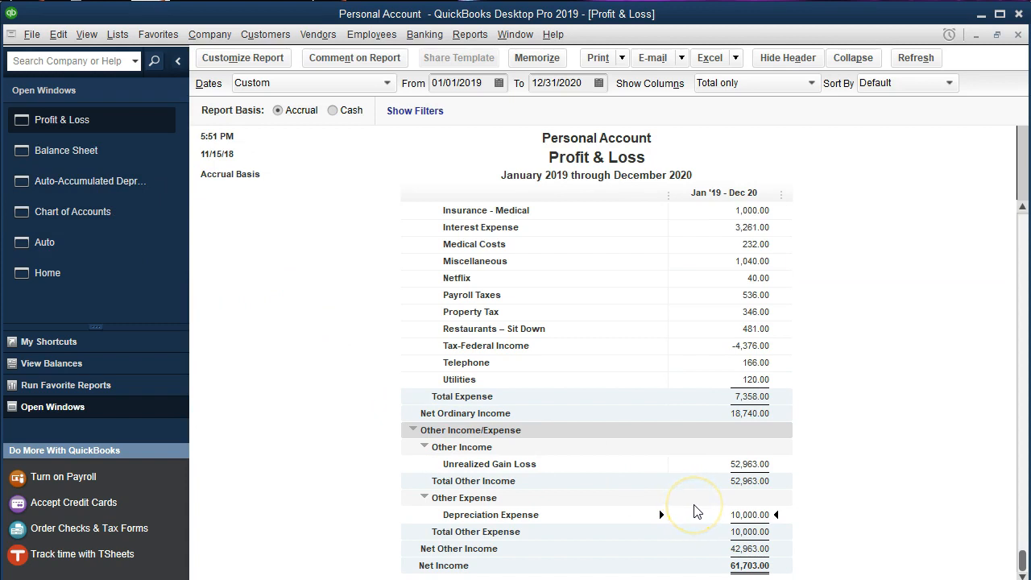
double_click(748, 515)
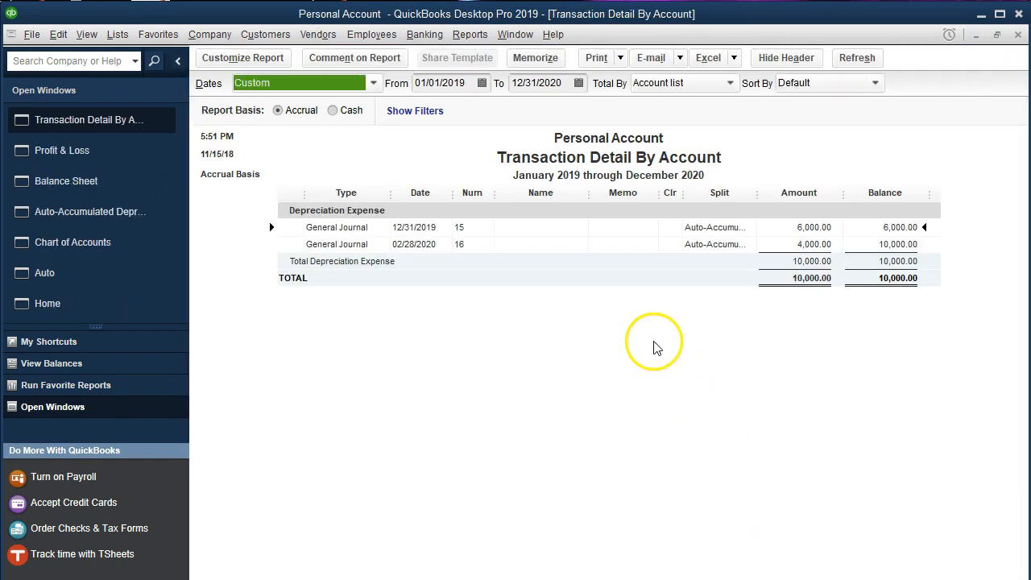
left_click(797, 228)
left_click(810, 244)
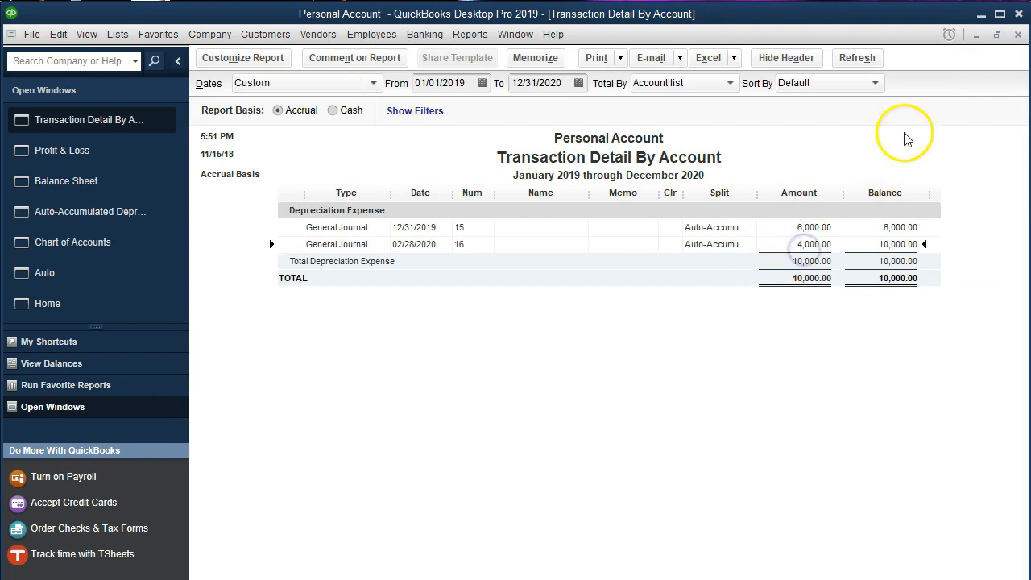
left_click(1018, 35)
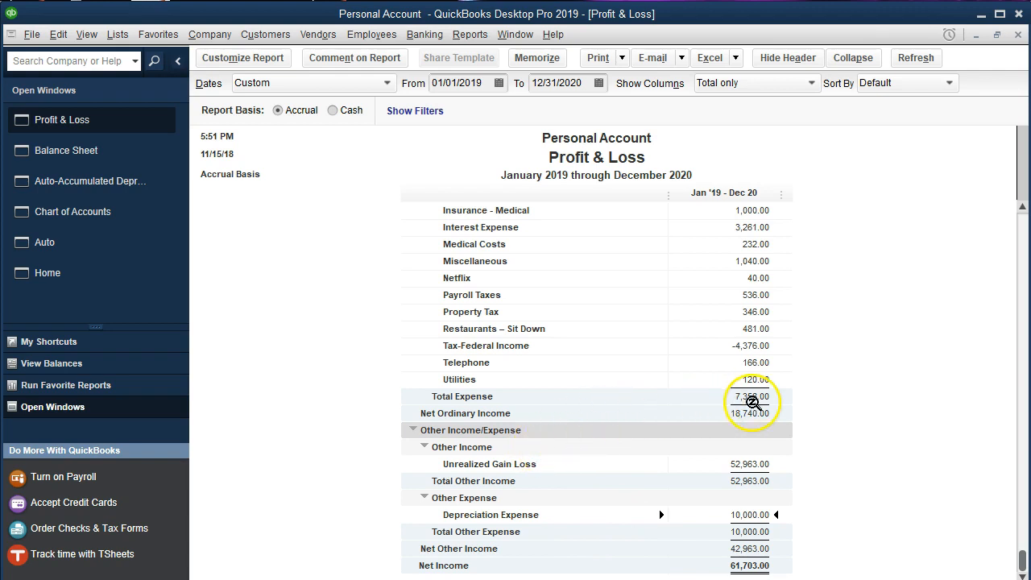
left_click(752, 399)
left_click(754, 566)
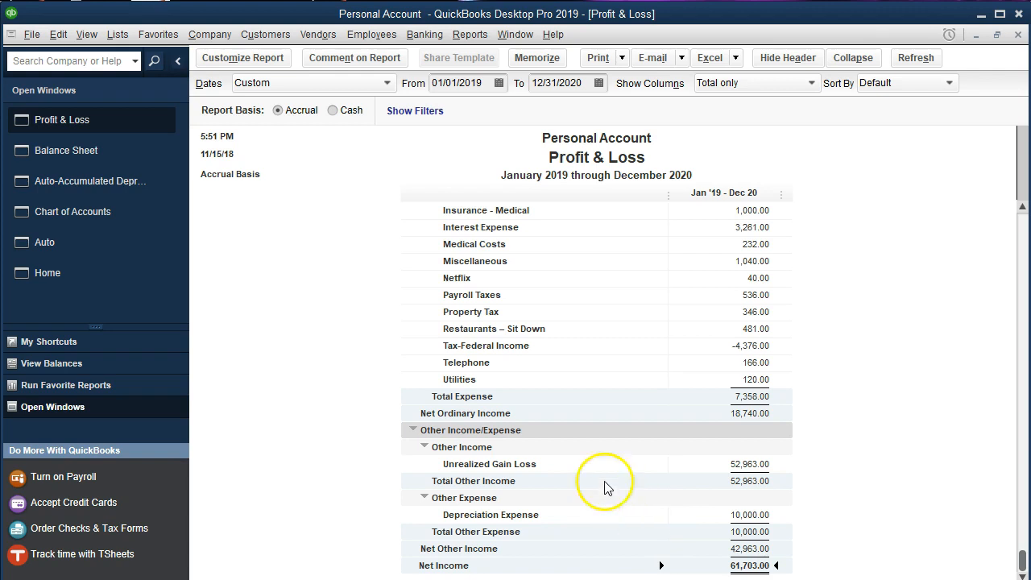
Change the account of the 12/31/2019 entry in the Auto-Accumulated Depreciation register to Owners Equity and record it despite the warnings
left_click(102, 184)
left_click(348, 147)
left_click(435, 143)
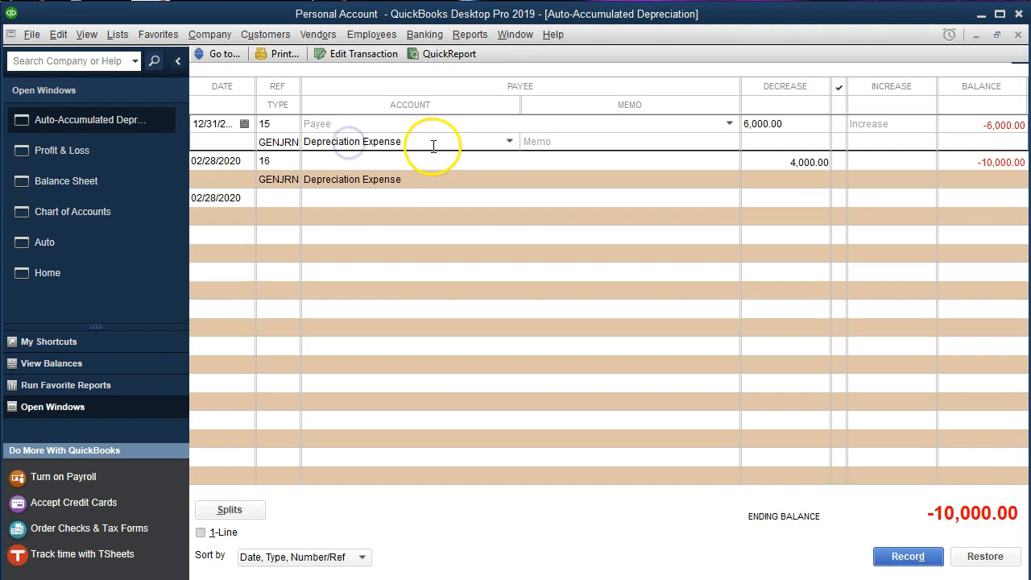
left_click(509, 141)
scroll(485, 297, "up", 7)
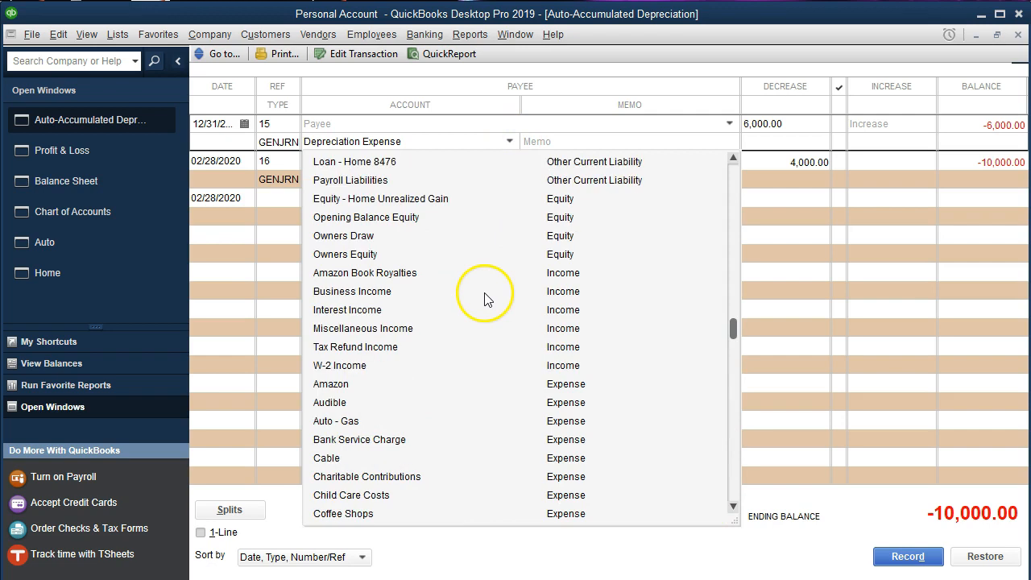
left_click(370, 256)
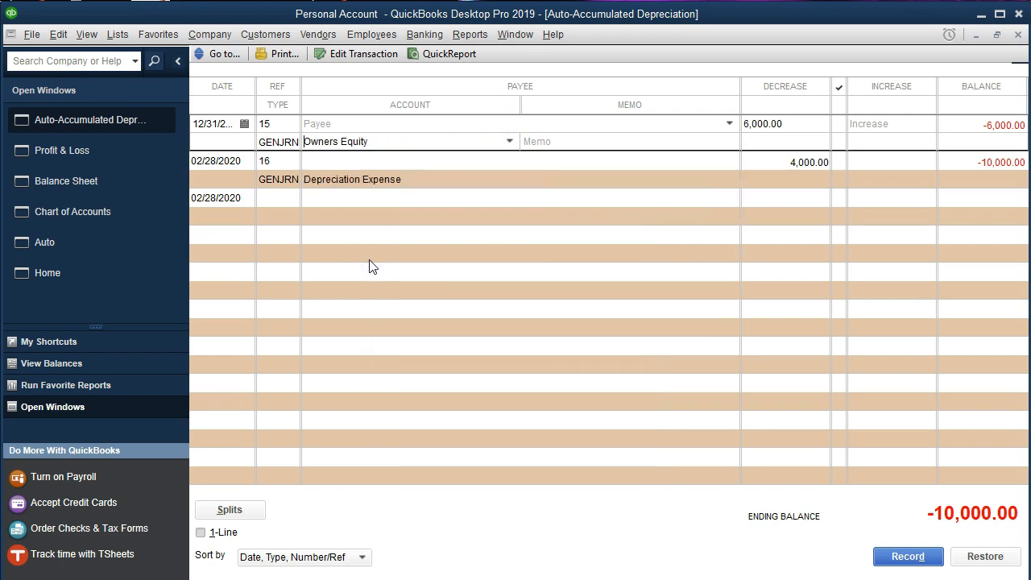
left_click(372, 266)
left_click(439, 127)
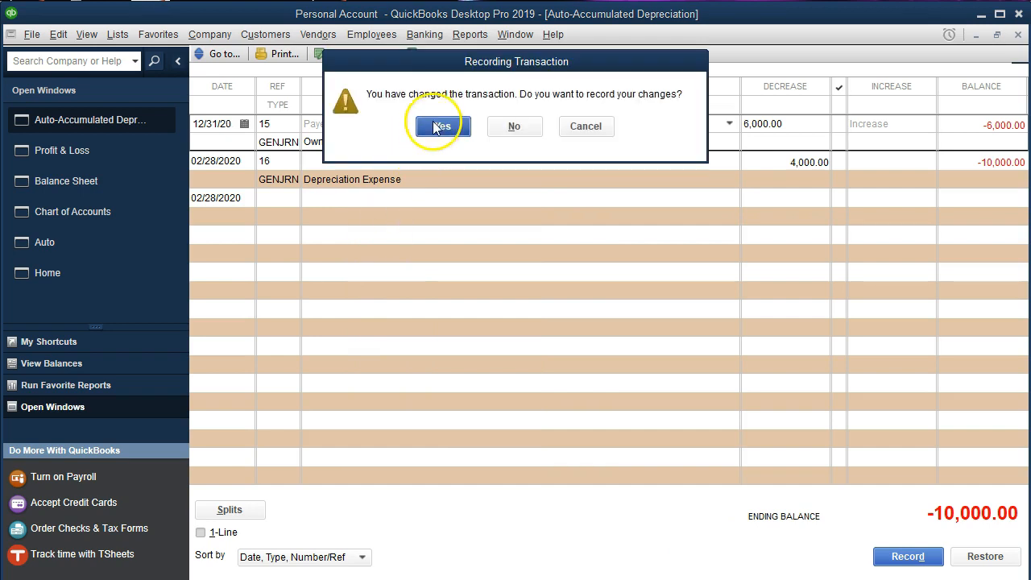
left_click(475, 173)
left_click(475, 198)
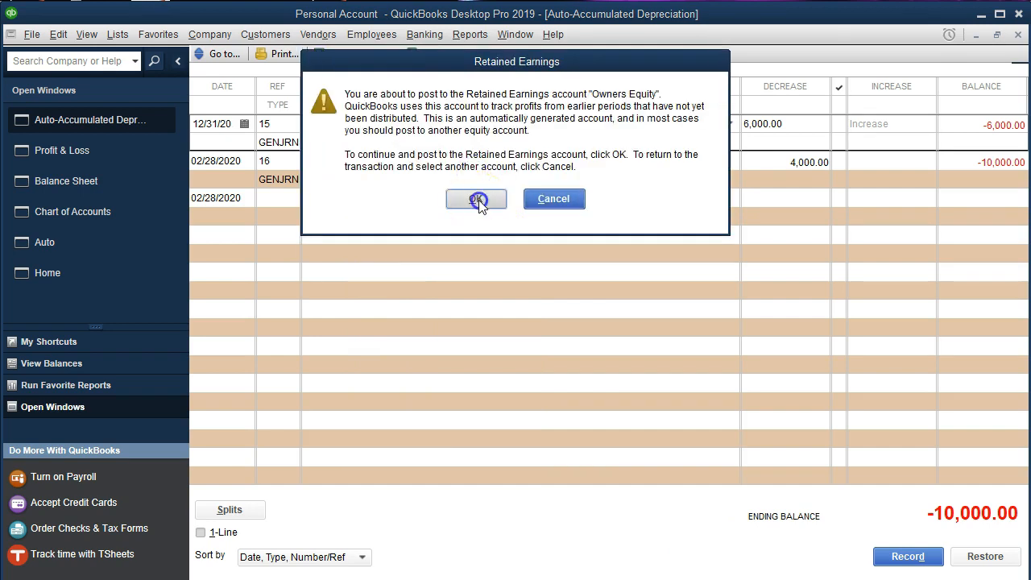
Reassign the 02/28/2020 entry in the Auto-Accumulated Depreciation register to Owners Equity and record the change
left_click(475, 178)
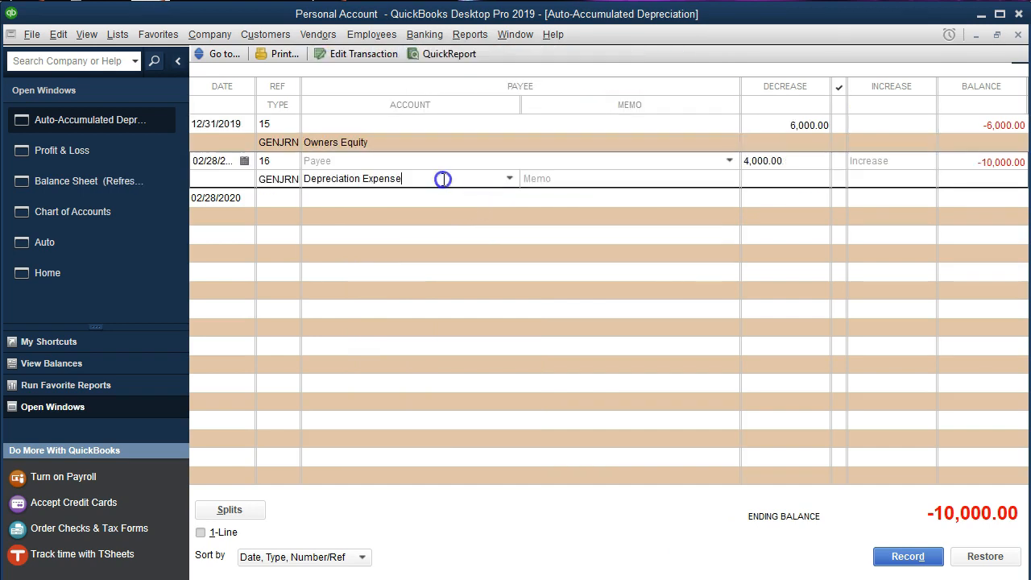
left_click(510, 178)
scroll(460, 300, "up", 4)
scroll(460, 300, "up", 3)
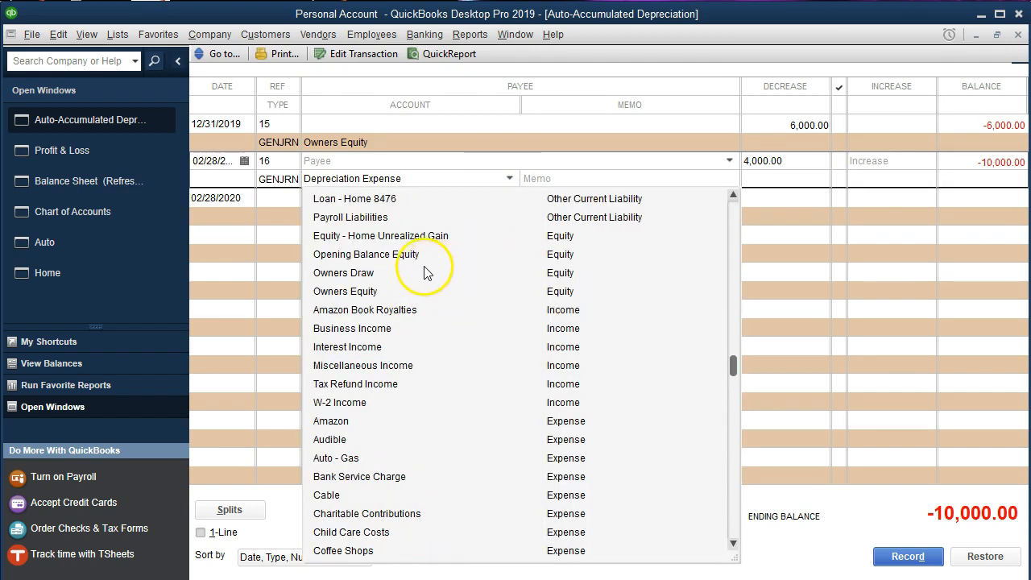
left_click(374, 291)
left_click(472, 292)
key("Return")
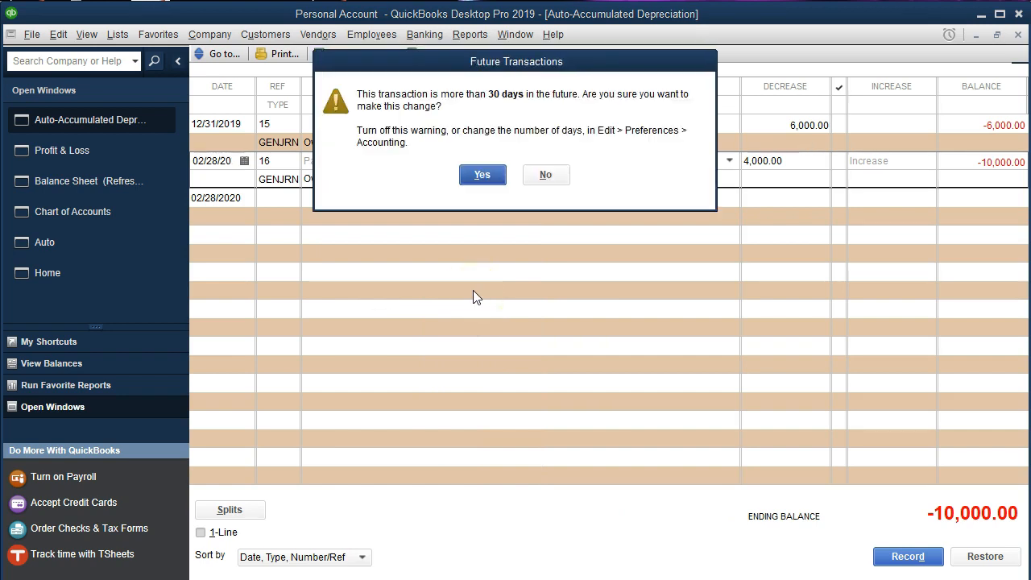
key("Return")
left_click(476, 200)
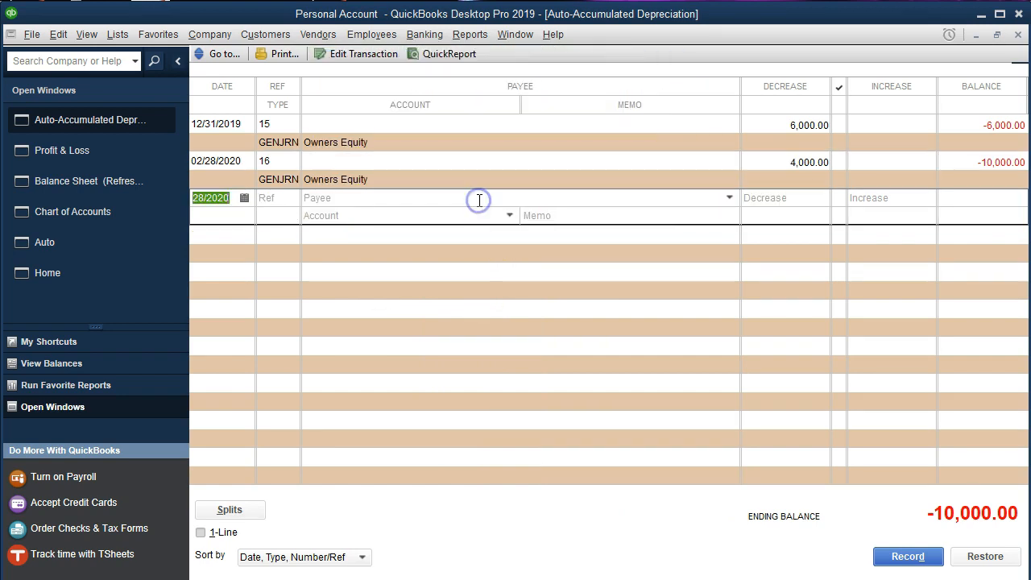
Review the Profit & Loss for depreciation and the Balance Sheet's auto and equity lines
left_click(80, 161)
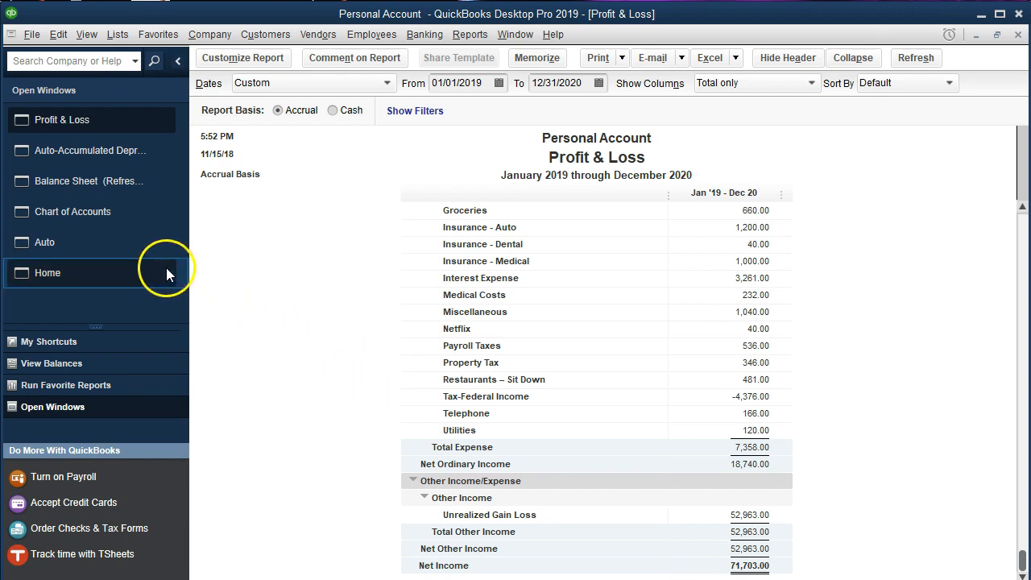
left_click(105, 186)
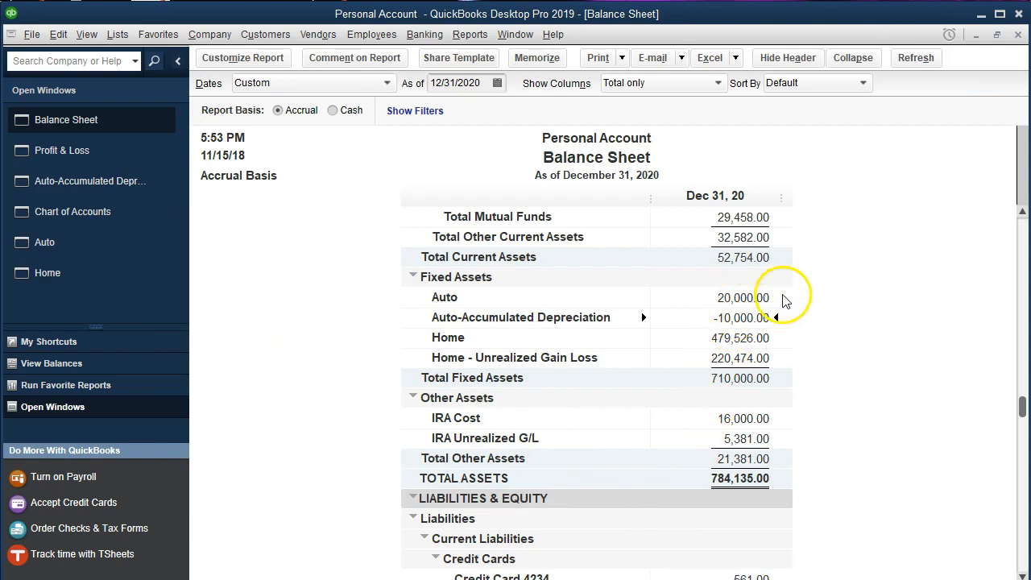
scroll(810, 375, "down", 2)
scroll(809, 379, "down", 3)
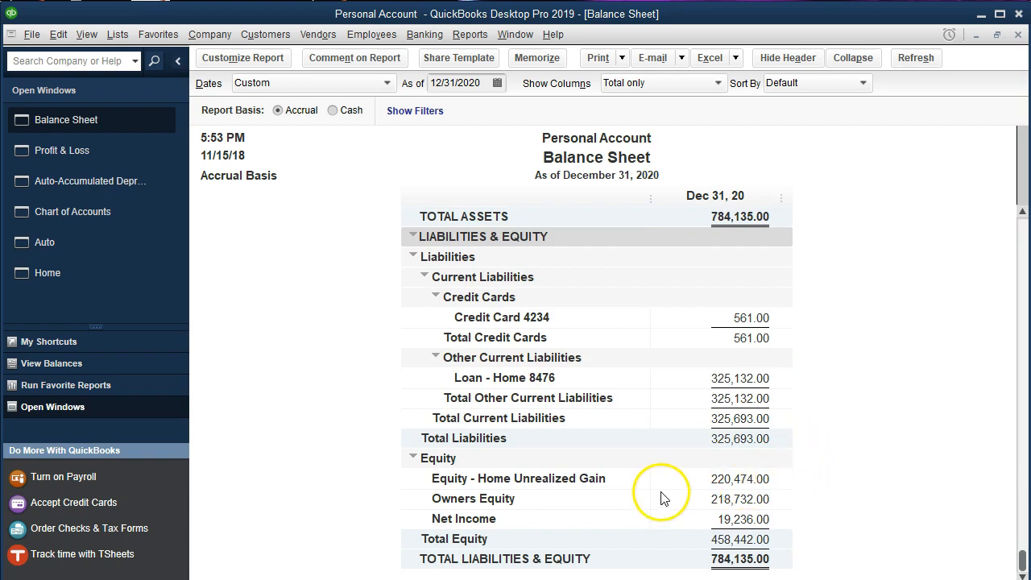
View the transactions behind the Balance Sheet's Owners Equity from 01/01/2019, widening the Split column to read the offsetting accounts
left_click(710, 501)
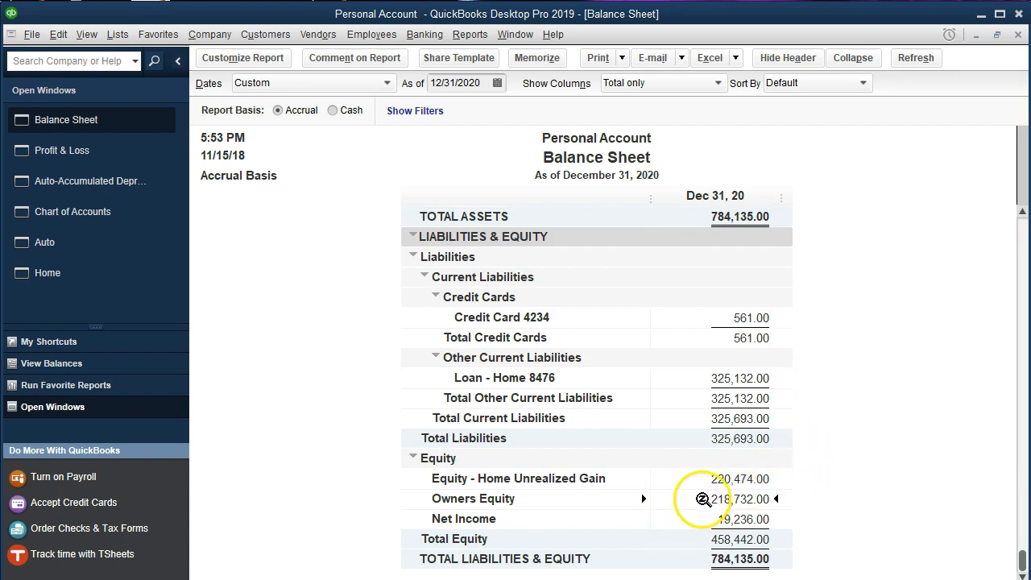
double_click(702, 499)
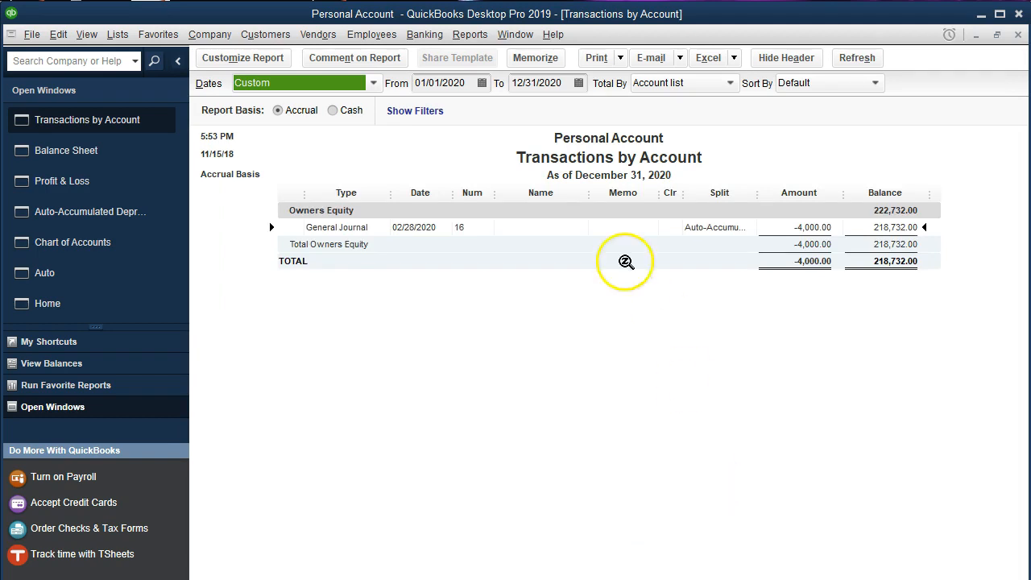
left_click(468, 84)
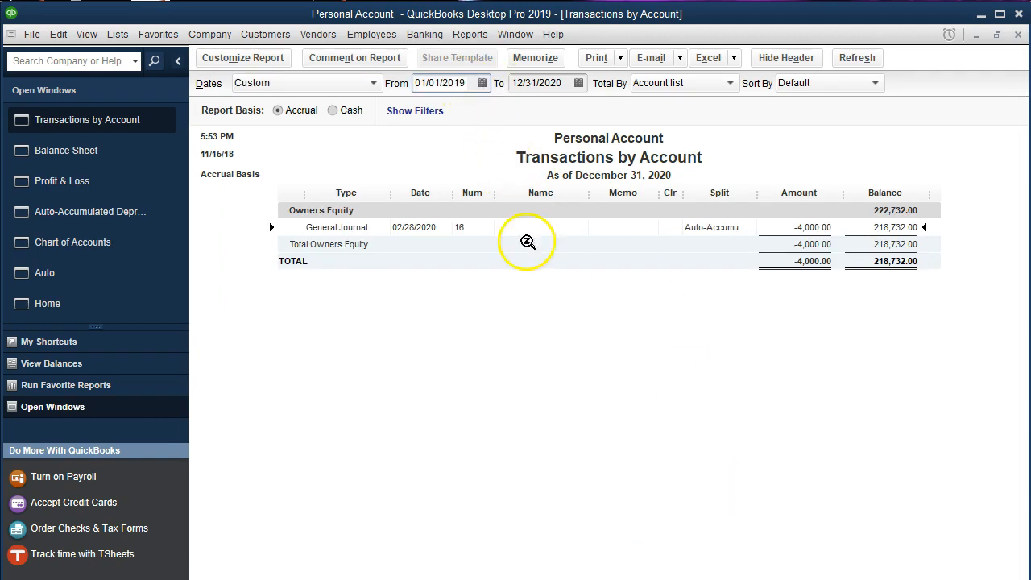
left_click(552, 332)
left_click(810, 328)
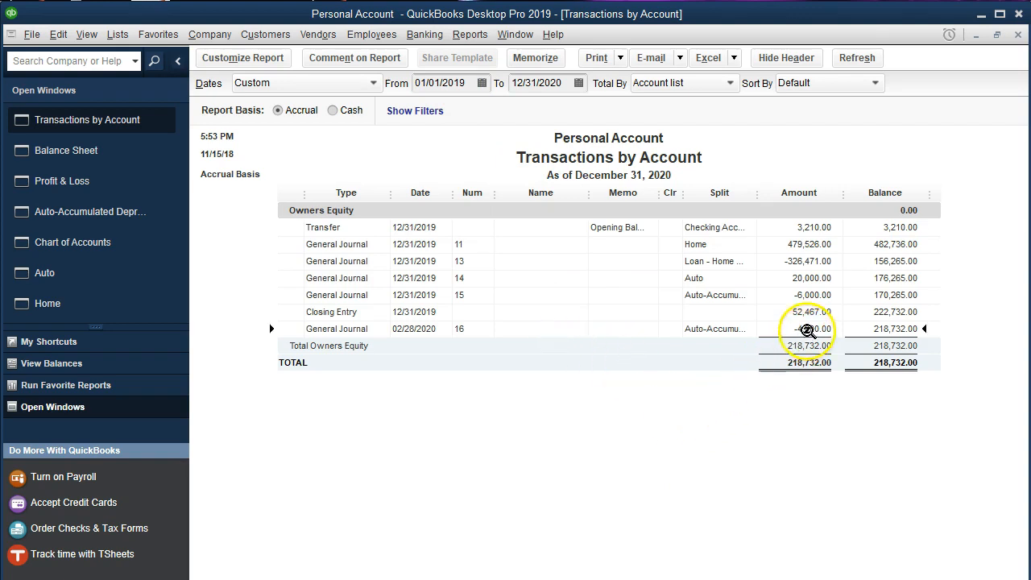
left_click(816, 293)
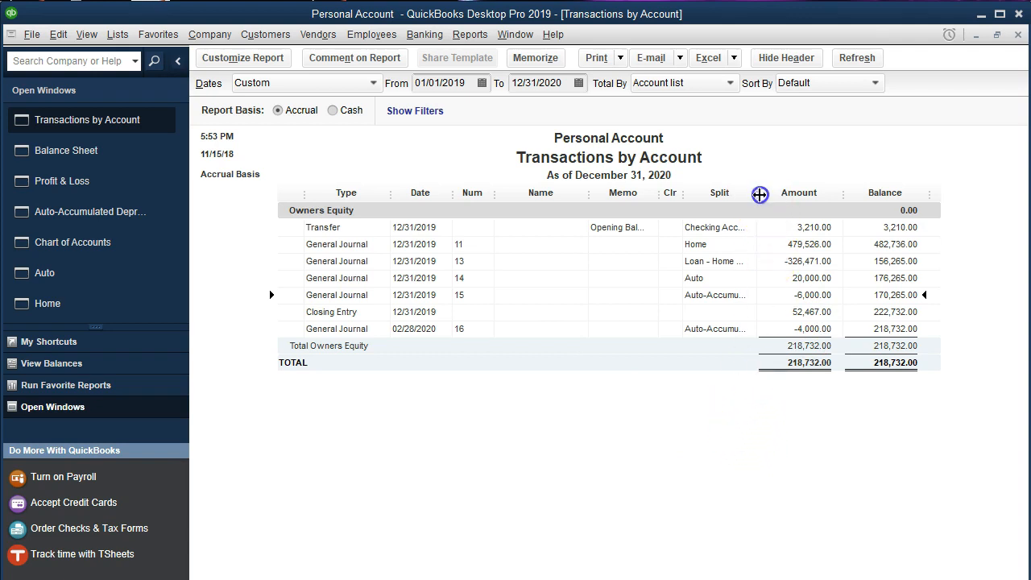
left_click_drag(760, 194, 782, 202)
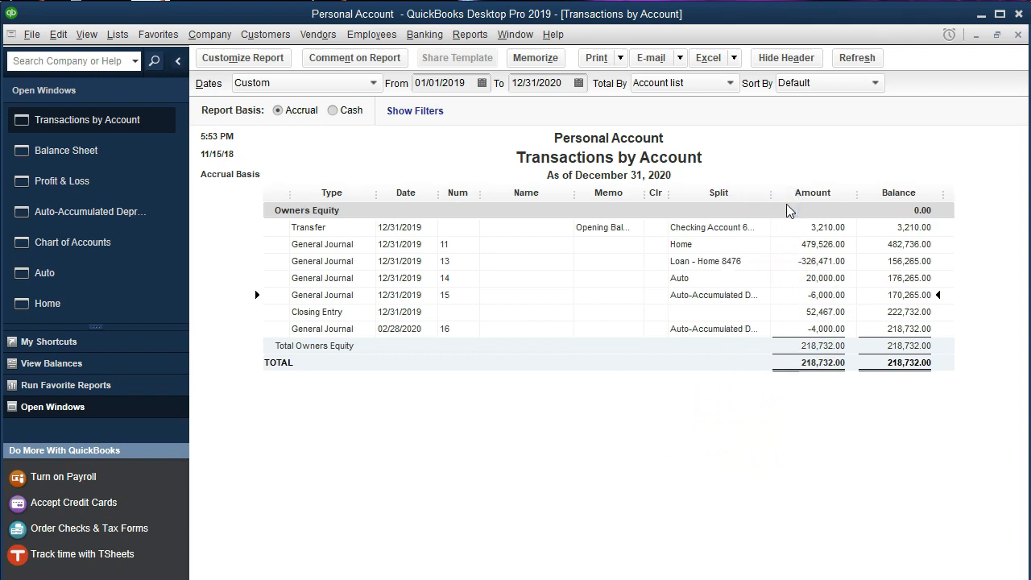
left_click(1017, 35)
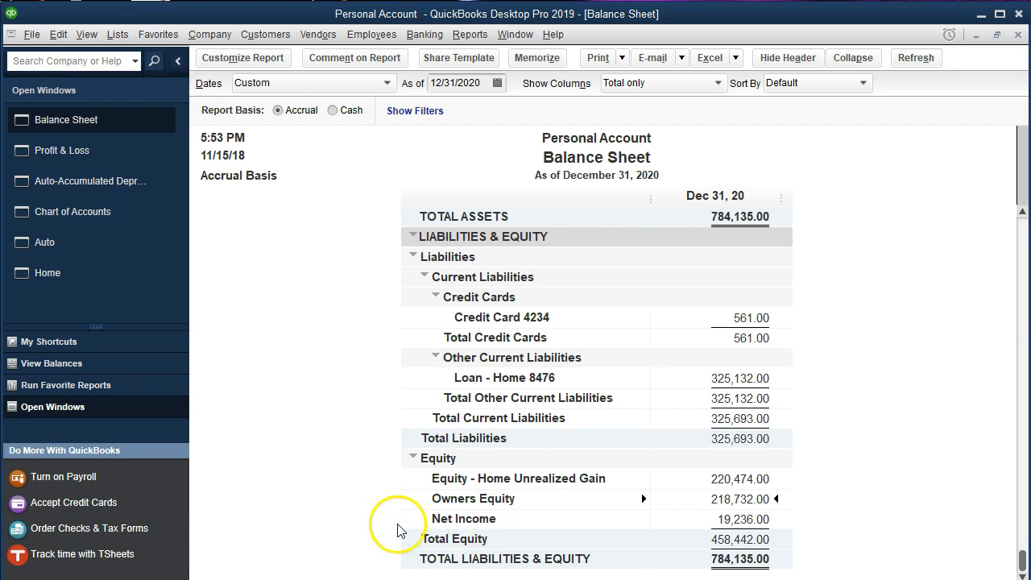
Check the auto's financed loan balance in the Excel worksheet and return to the QuickBooks Balance Sheet
key("alt+Tab")
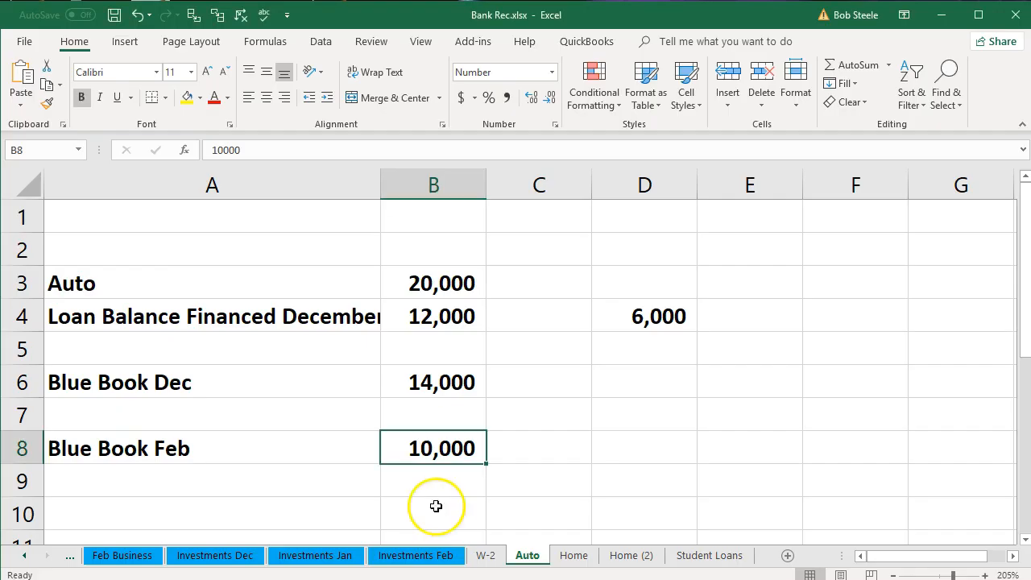
left_click(628, 314)
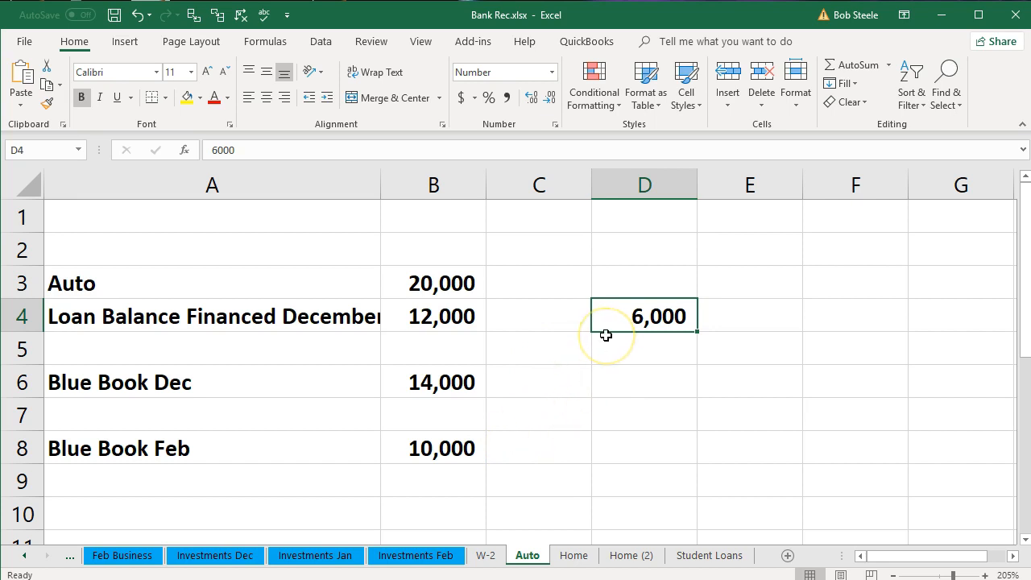
key("alt+Tab")
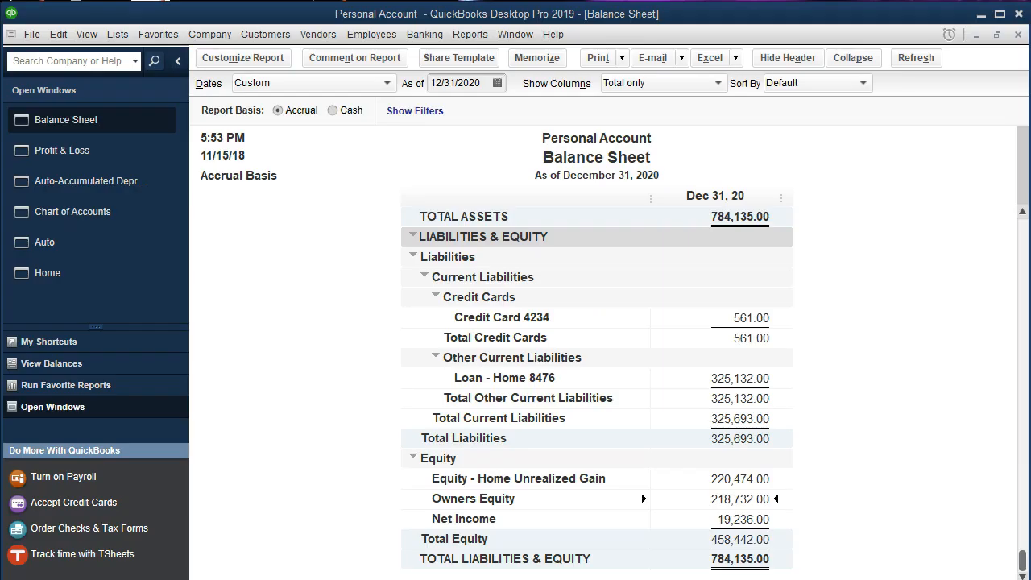
Create an Other Current Liability loan account named Loan - Auto in the Chart of Accounts
left_click(117, 34)
left_click(117, 55)
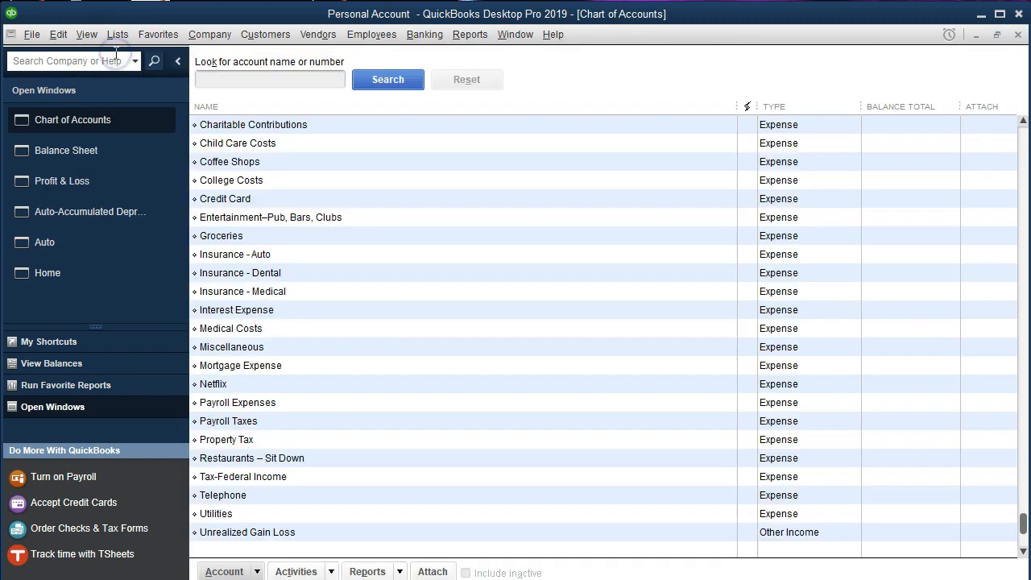
left_click(257, 571)
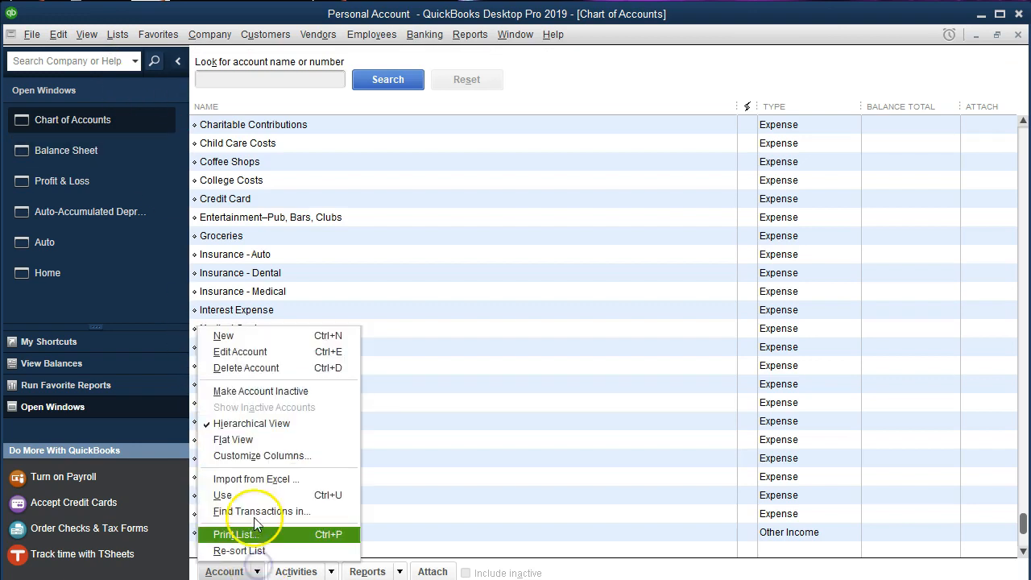
left_click(242, 335)
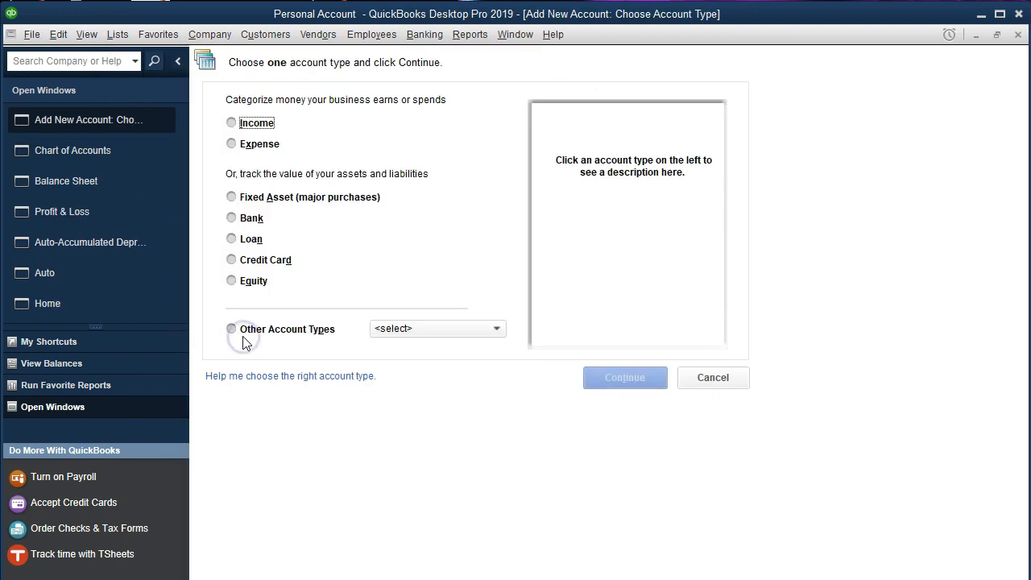
left_click(249, 241)
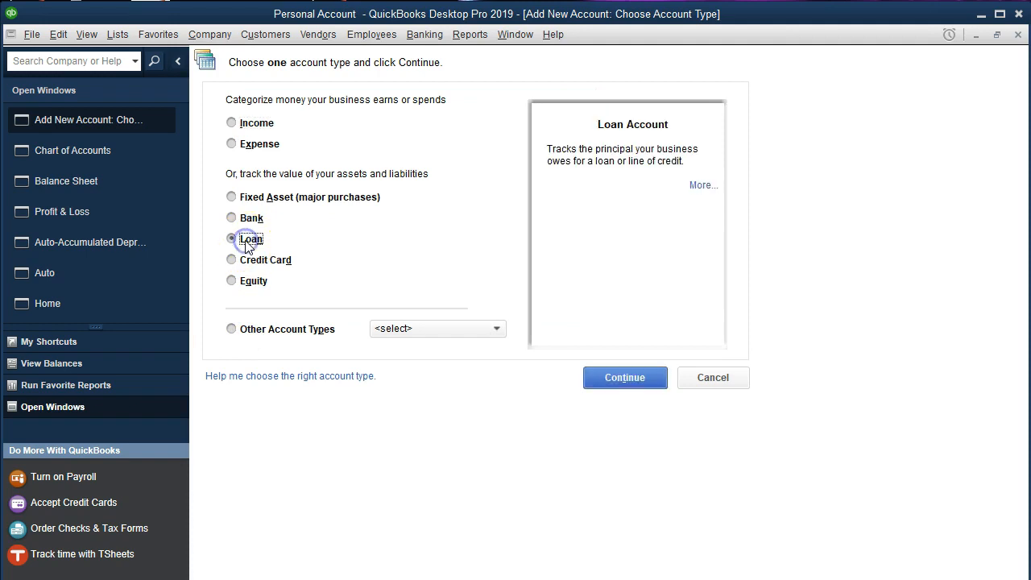
left_click(620, 377)
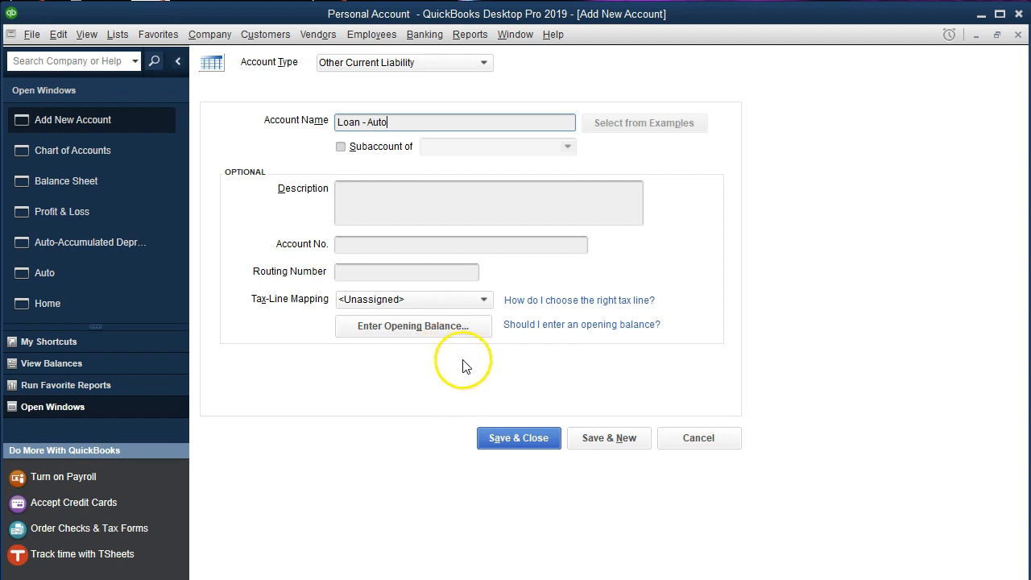
left_click(509, 448)
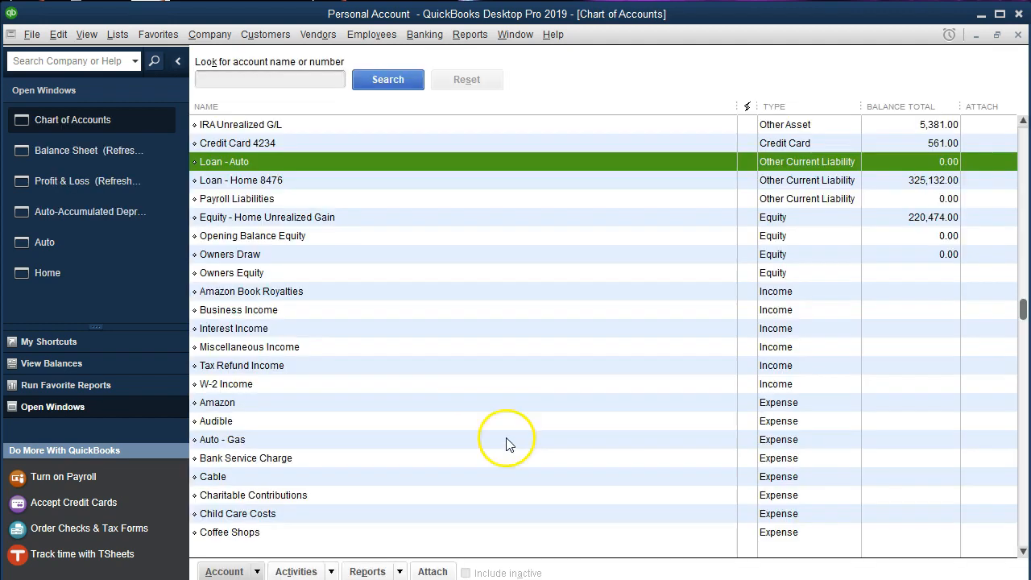
Start a Loan - Auto register entry dated 12/31/2019 with a 6,000 increase, checking the loan figure in the Excel worksheet
double_click(336, 162)
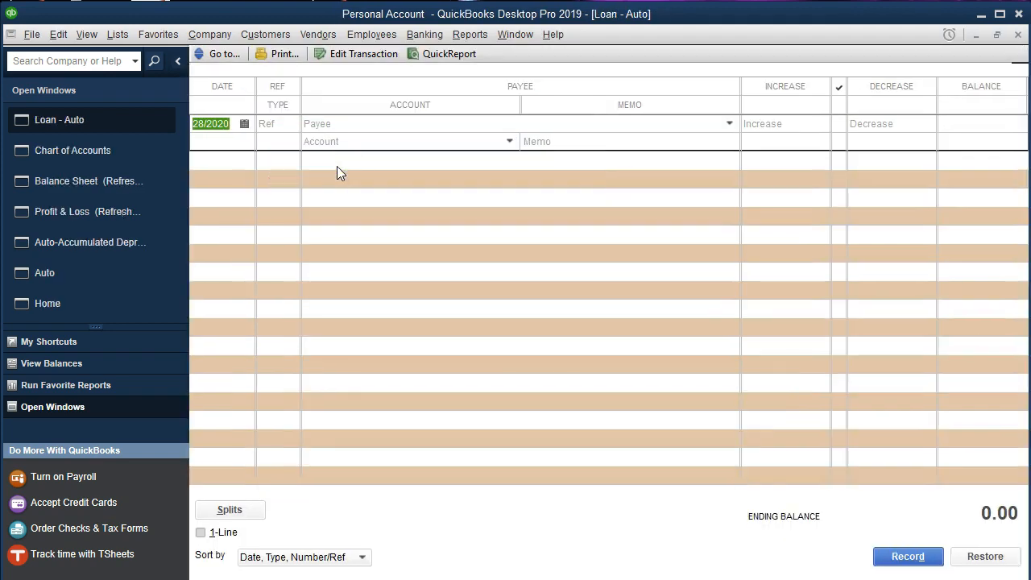
type("12/31/2...")
key("Tab")
left_click(486, 488)
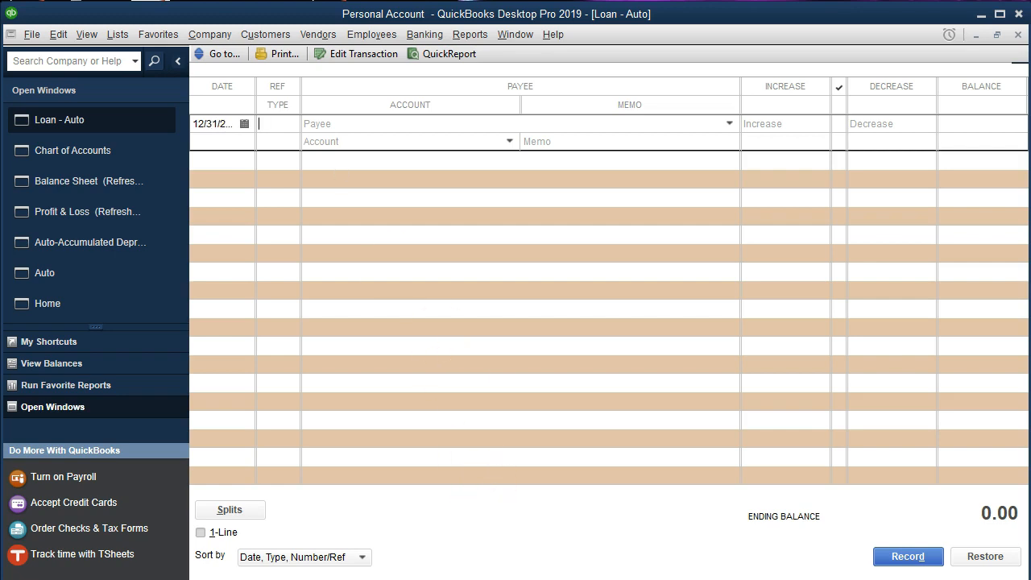
left_click(467, 578)
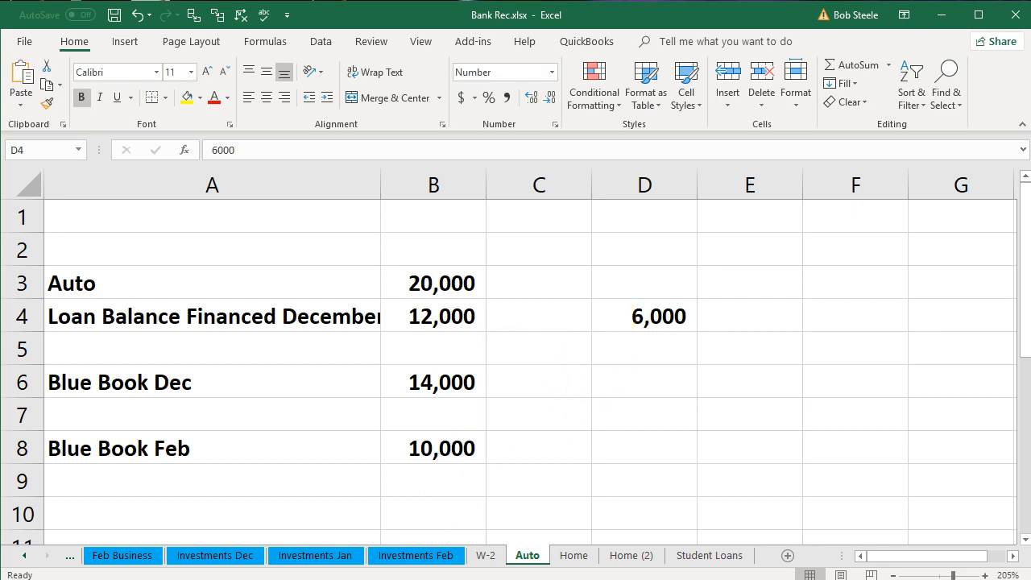
left_click(485, 578)
left_click(776, 124)
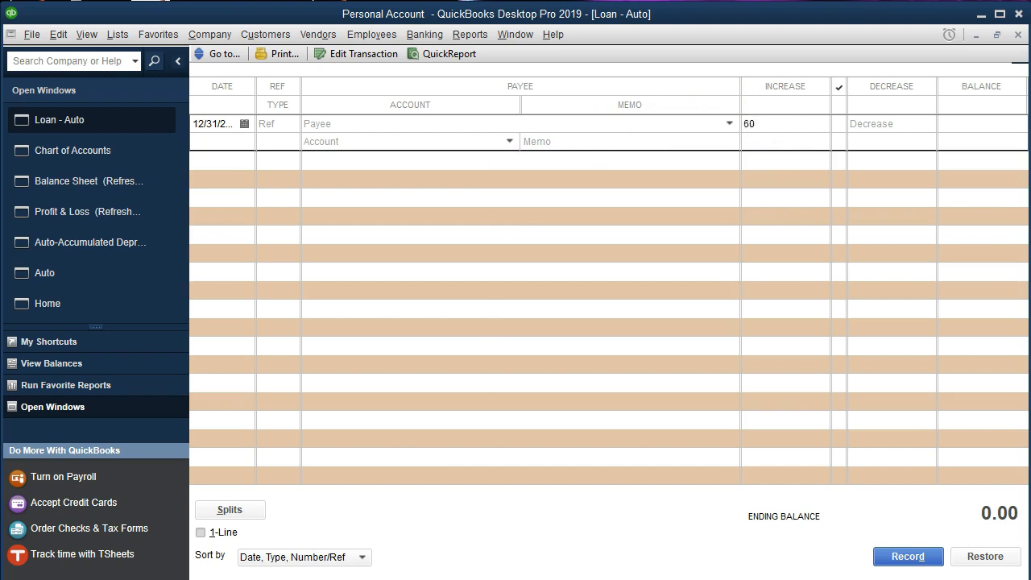
key("Tab")
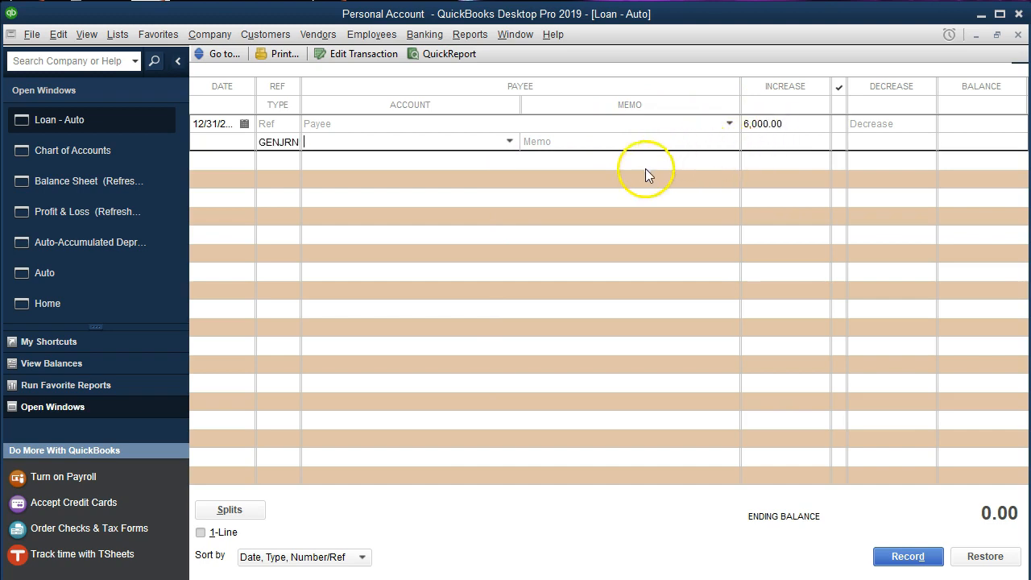
Assign the auto loan entry to Owners Equity and record it, accepting the posting to the retained earnings account
left_click(509, 142)
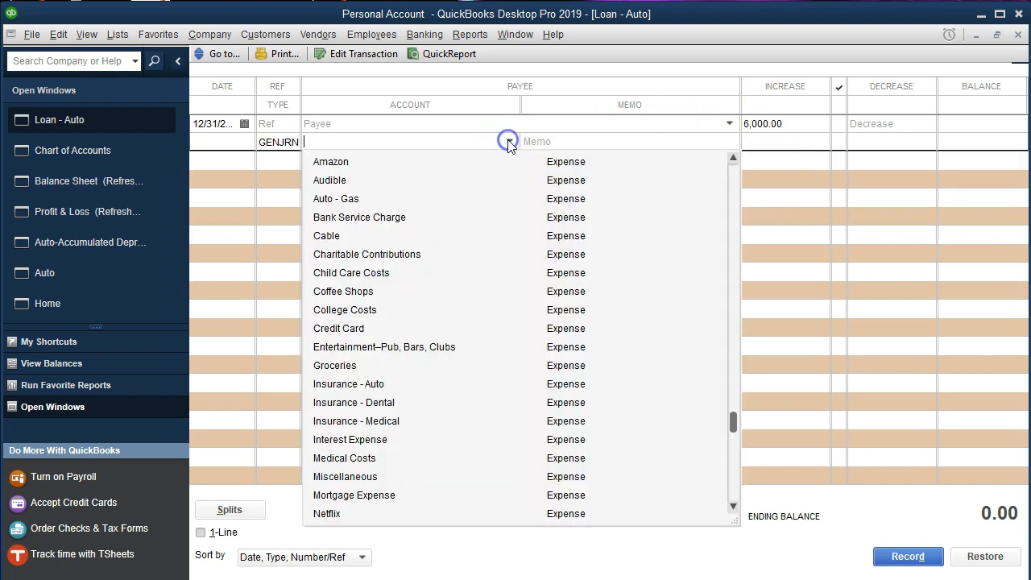
scroll(484, 272, "up", 4)
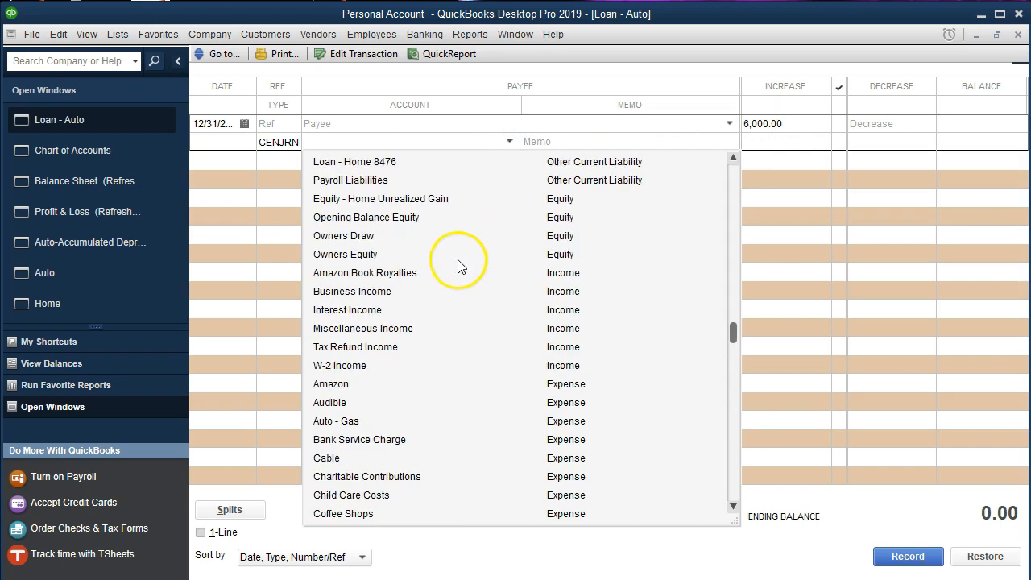
left_click(358, 255)
key("Return")
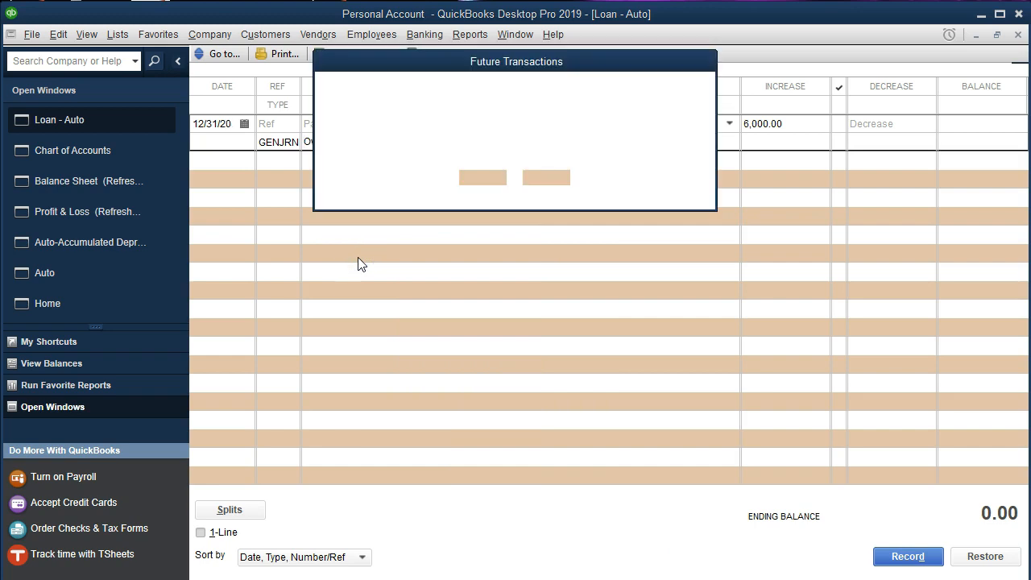
key("Return")
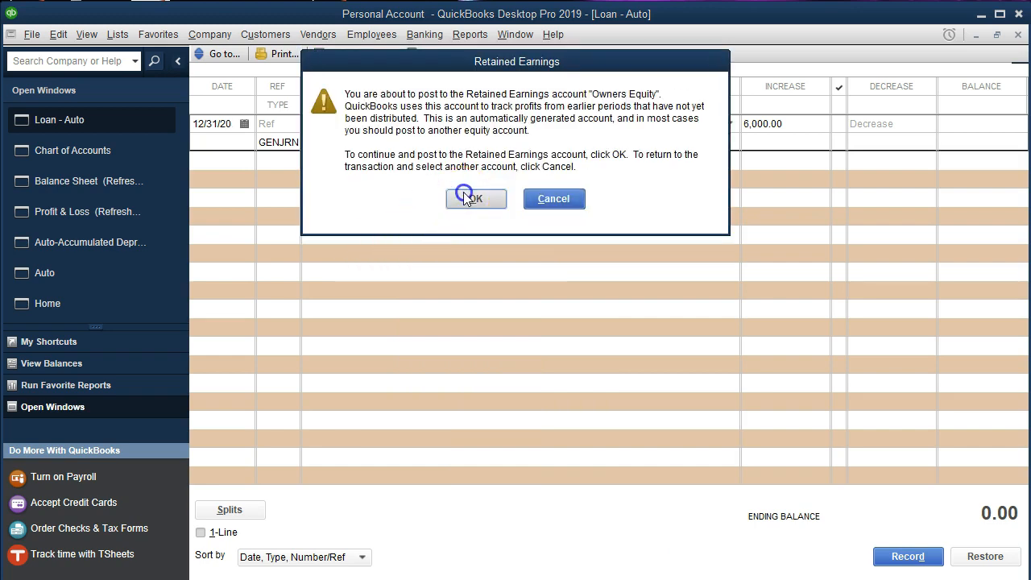
left_click(345, 196)
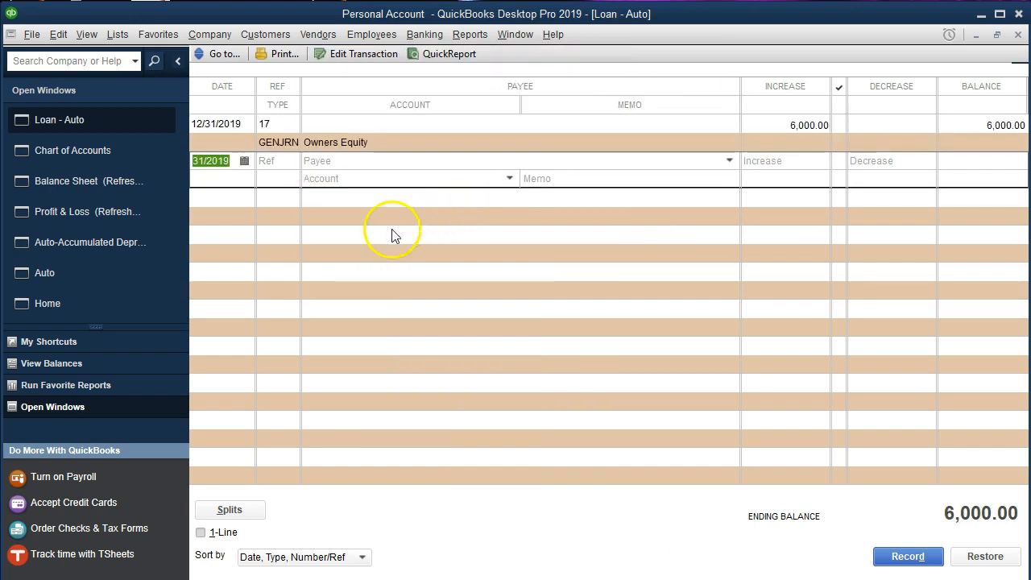
Review the auto, auto loan, total liabilities and equity lines on the Balance Sheet
left_click(117, 187)
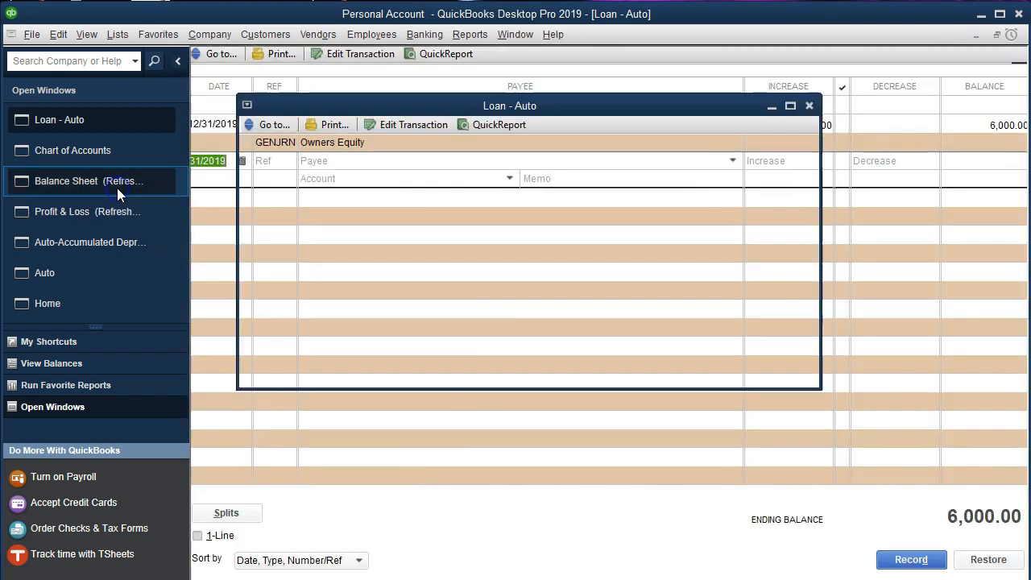
scroll(650, 400, "up", 5)
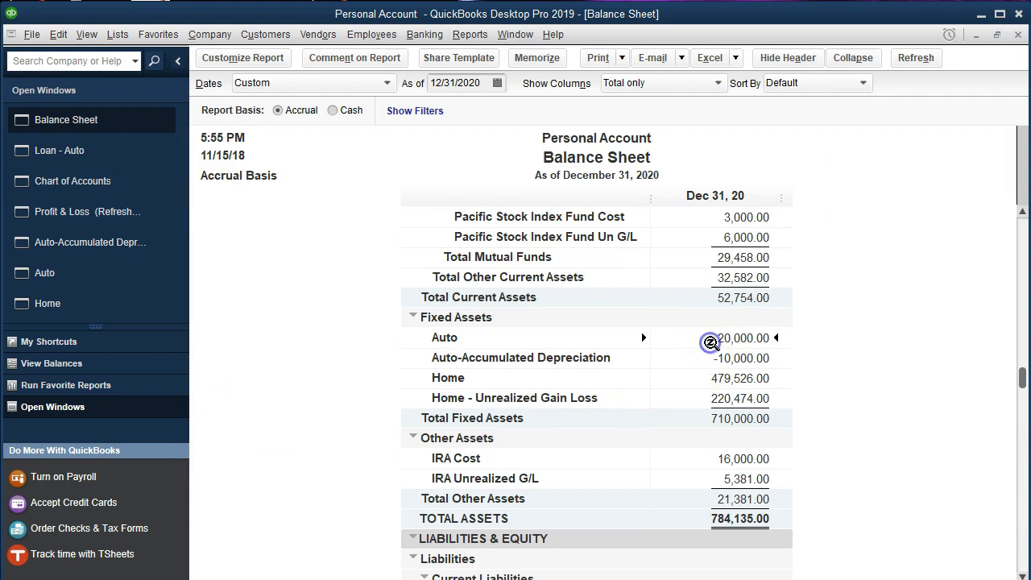
scroll(710, 355, "down", 3)
scroll(711, 357, "down", 3)
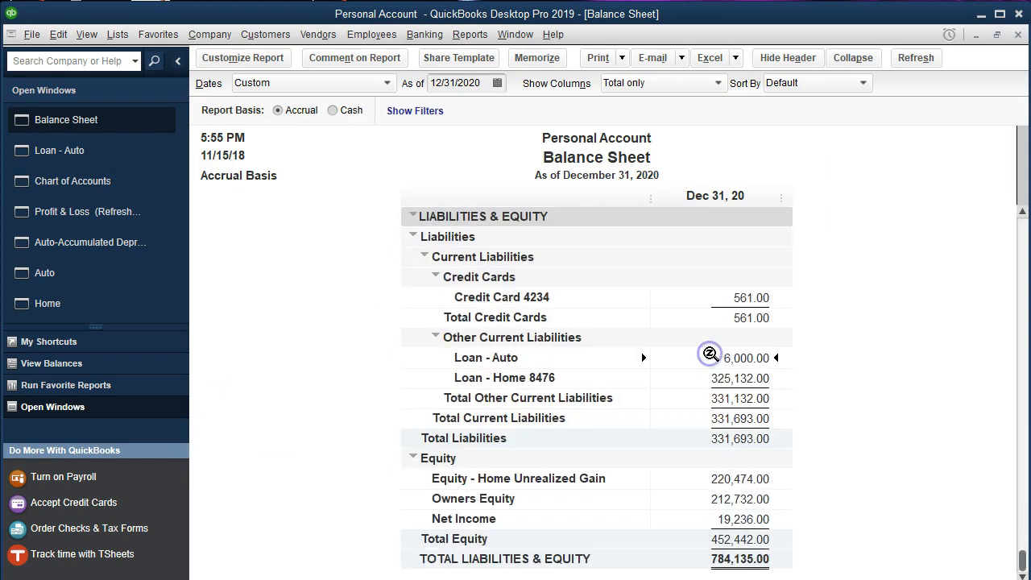
left_click(711, 429)
left_click(763, 481)
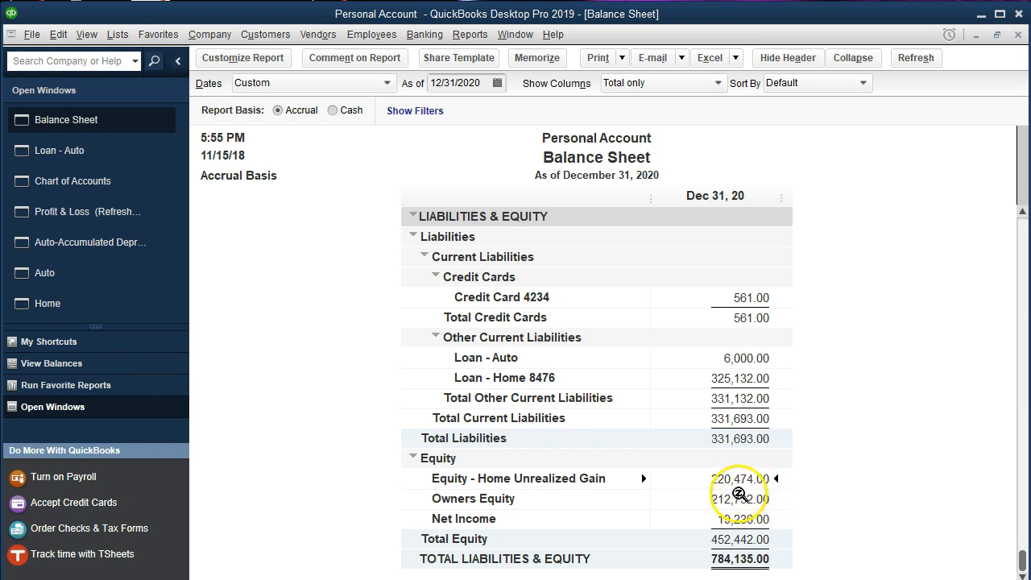
double_click(734, 477)
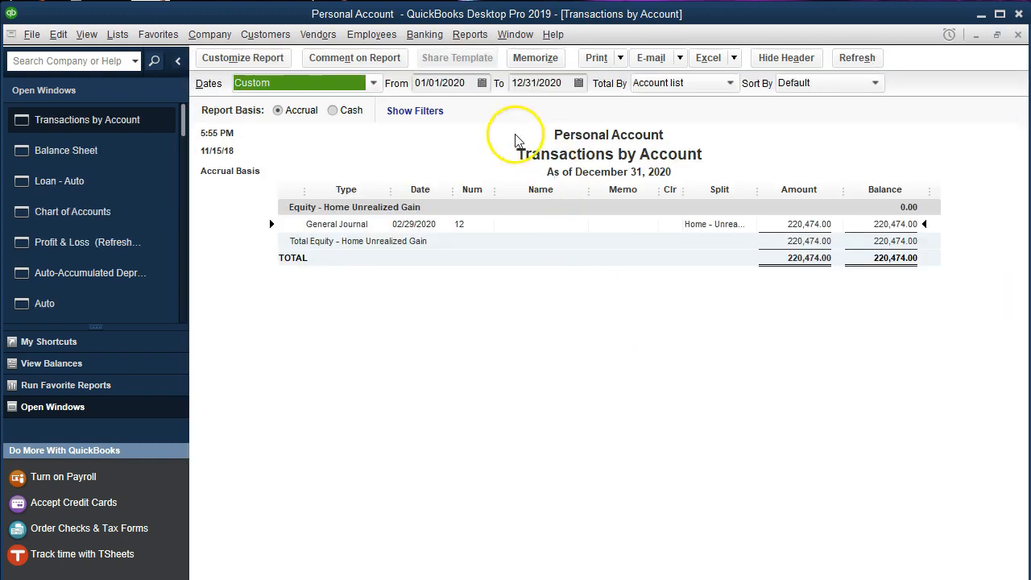
left_click(467, 83)
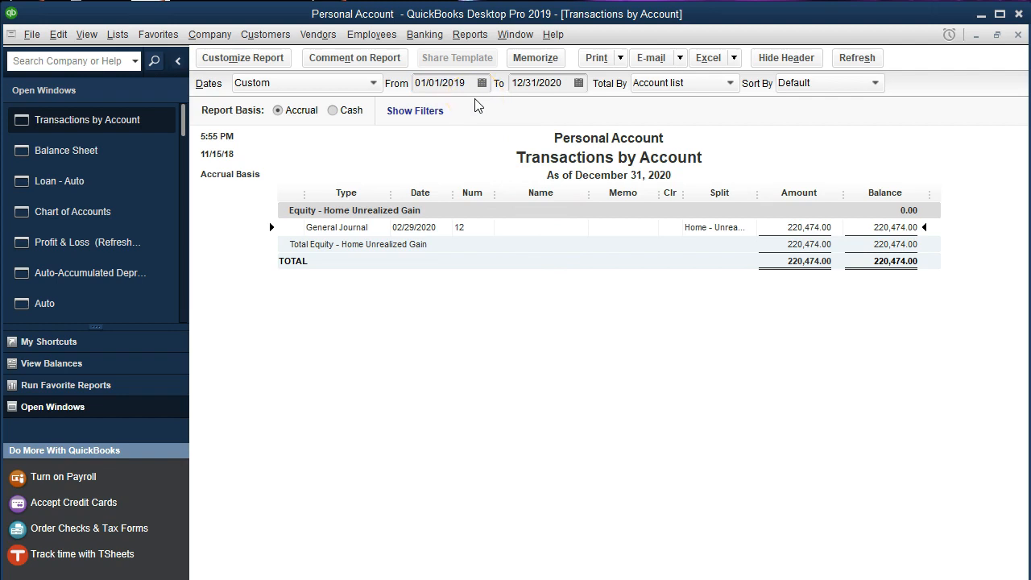
left_click(1018, 35)
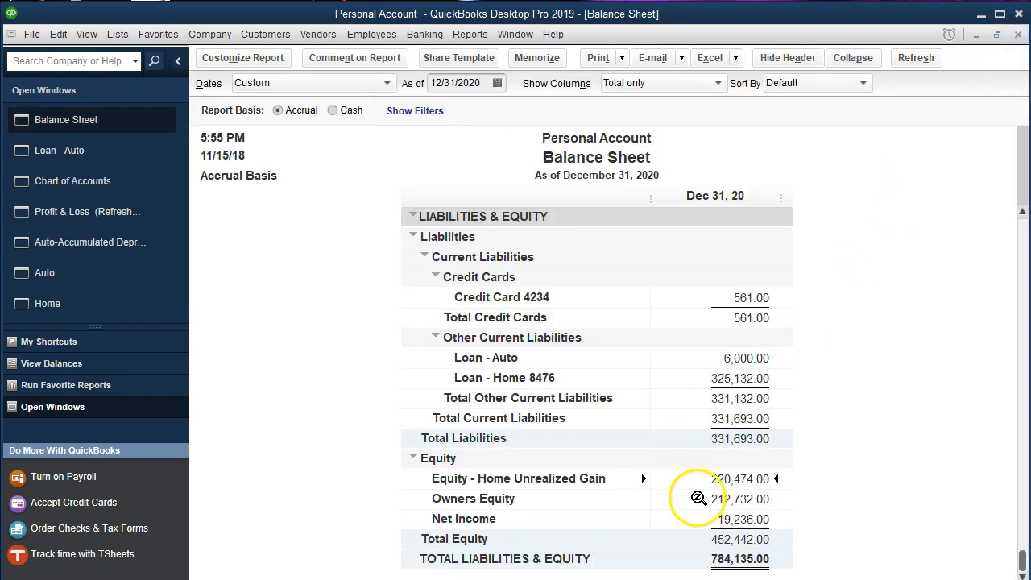
View the transactions behind the Balance Sheet's Owners Equity line, starting the date range from 01/01/2019
double_click(716, 500)
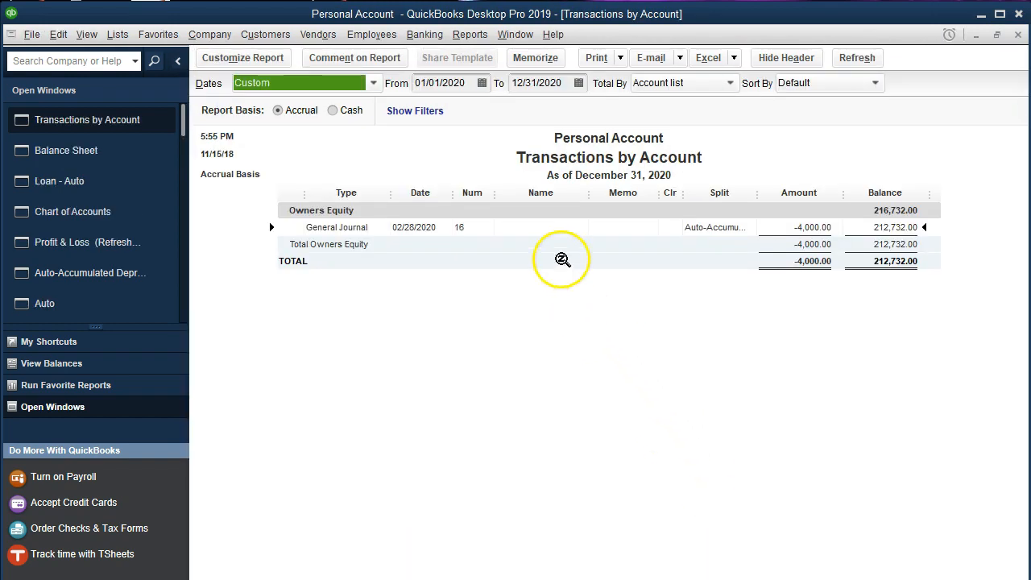
left_click(472, 83)
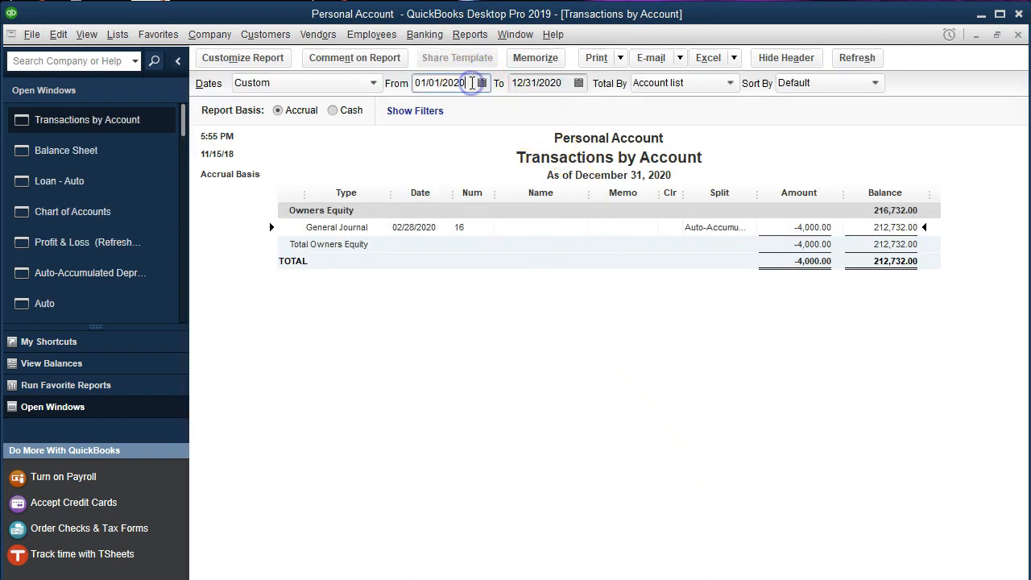
key("BackSpace")
key("BackSpace")
type("19")
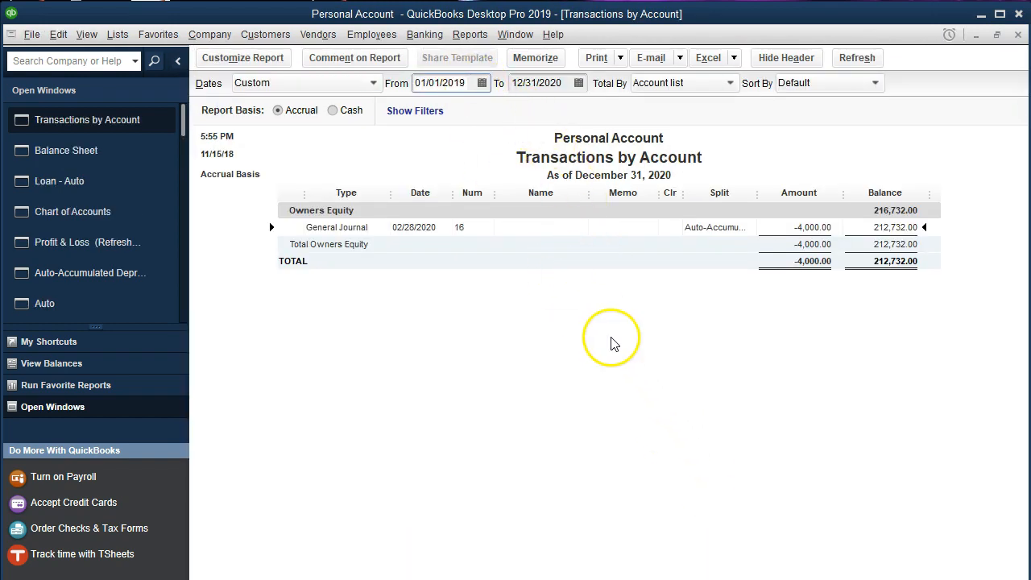
key("Tab")
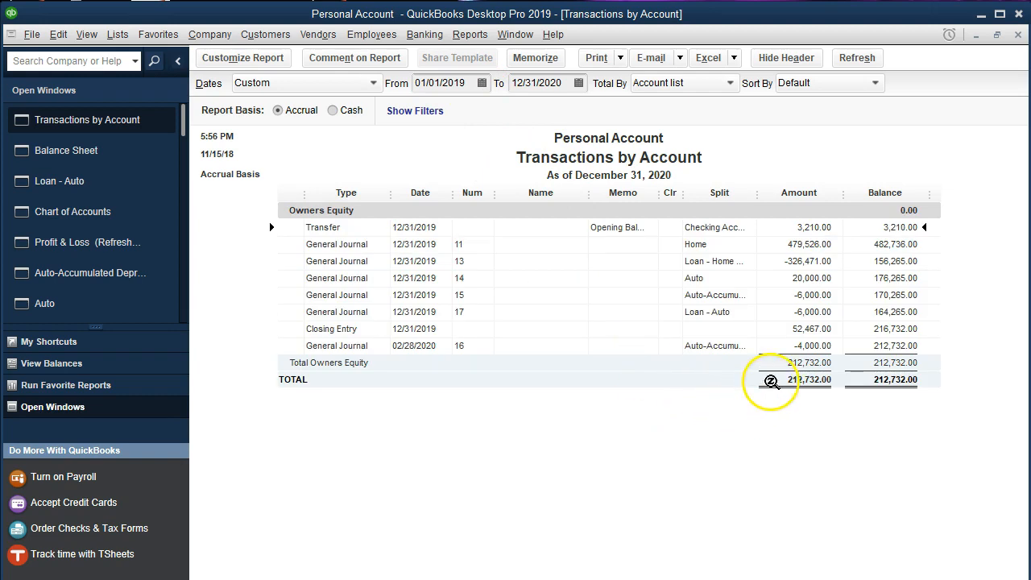
Examine the Owners Equity entries for the auto, its accumulated depreciation and the auto loan, and close the transaction report
left_click(806, 311)
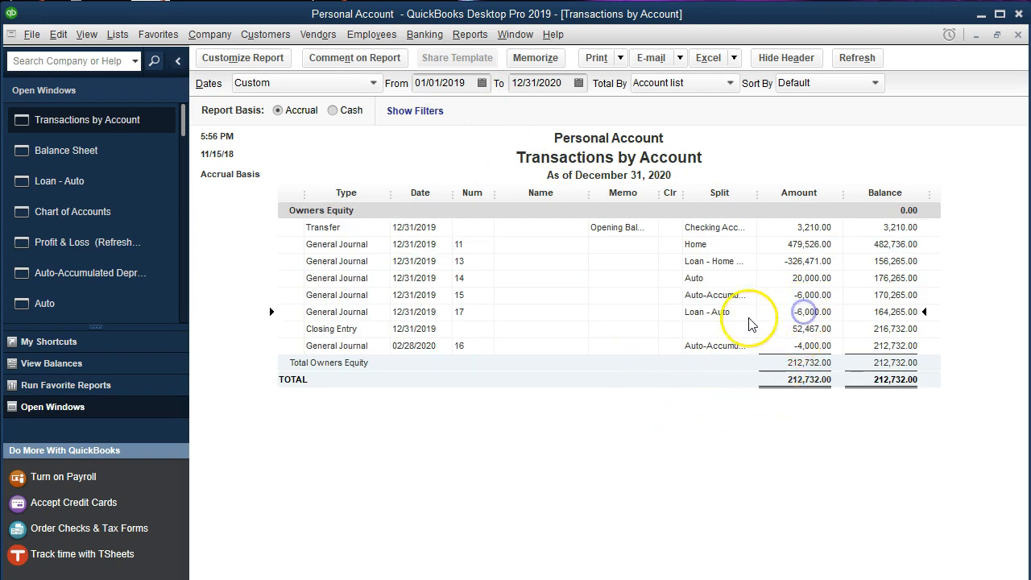
left_click(781, 298)
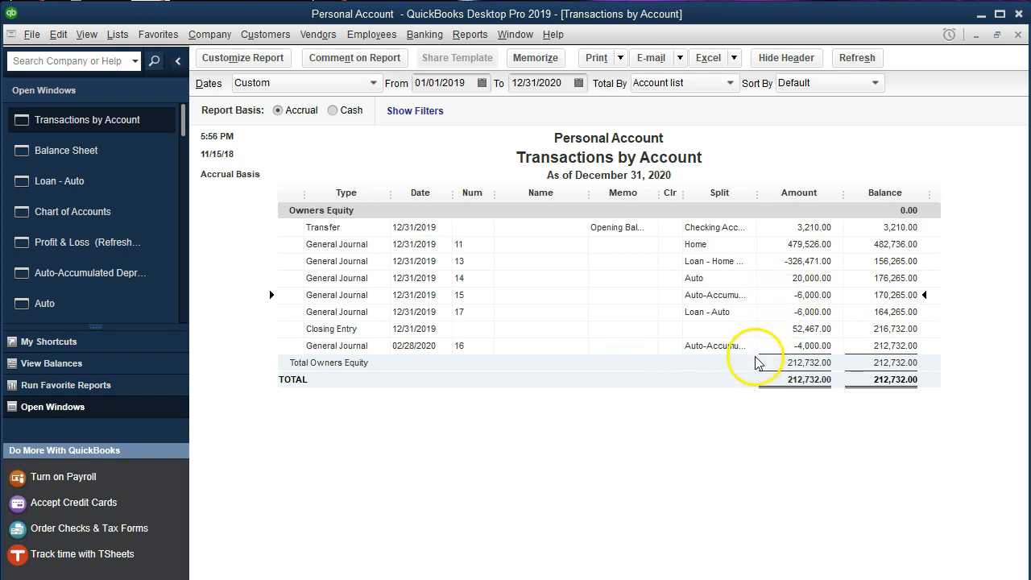
left_click(783, 279)
left_click(791, 348)
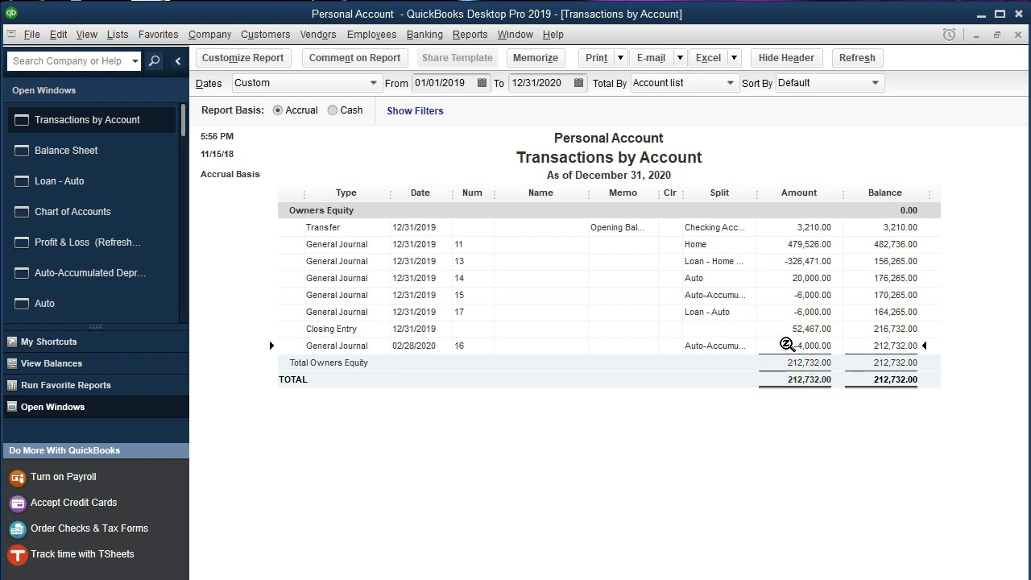
left_click(789, 313)
left_click(786, 275)
left_click(793, 294)
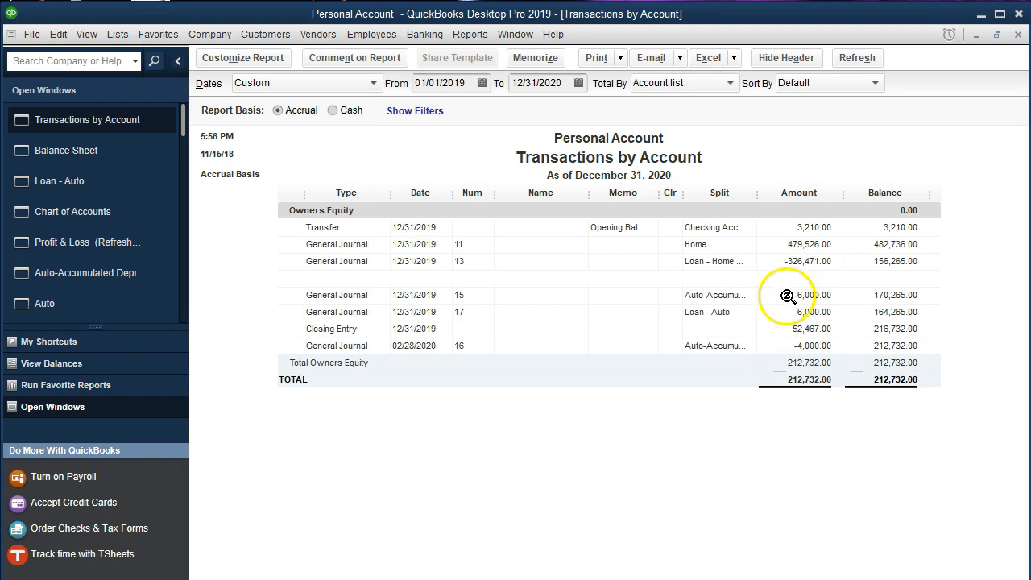
left_click(799, 346)
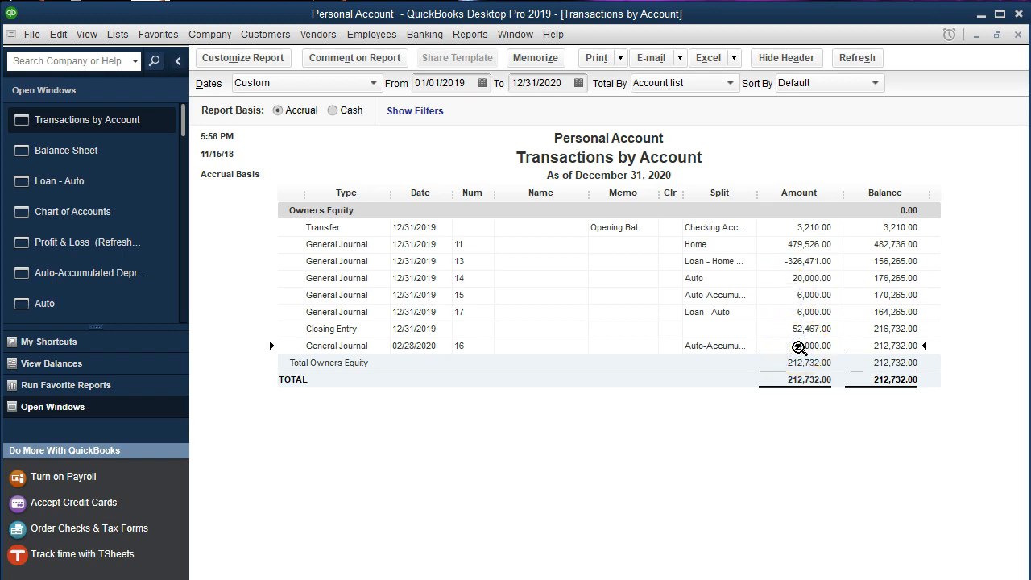
left_click(796, 312)
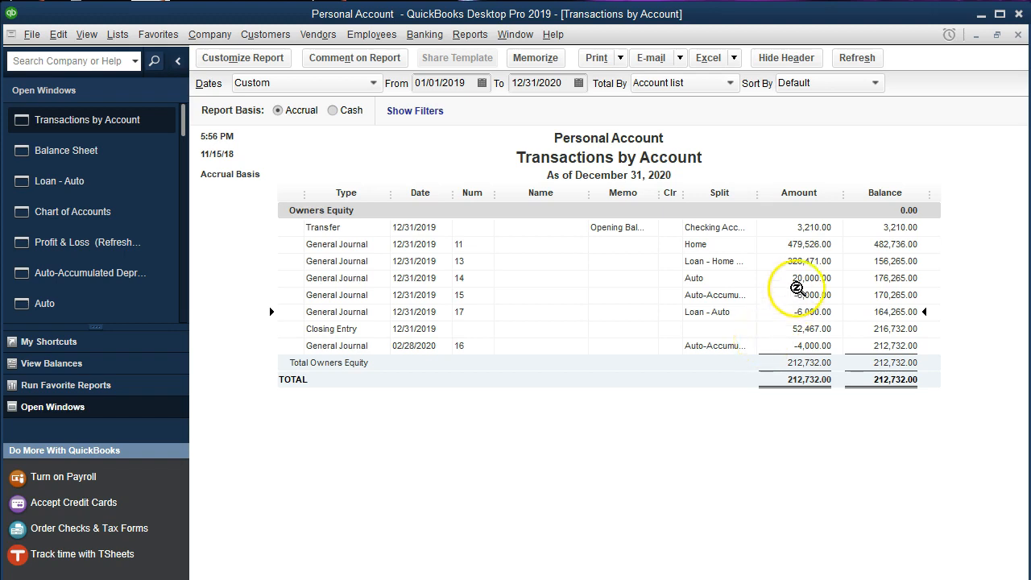
left_click(1018, 34)
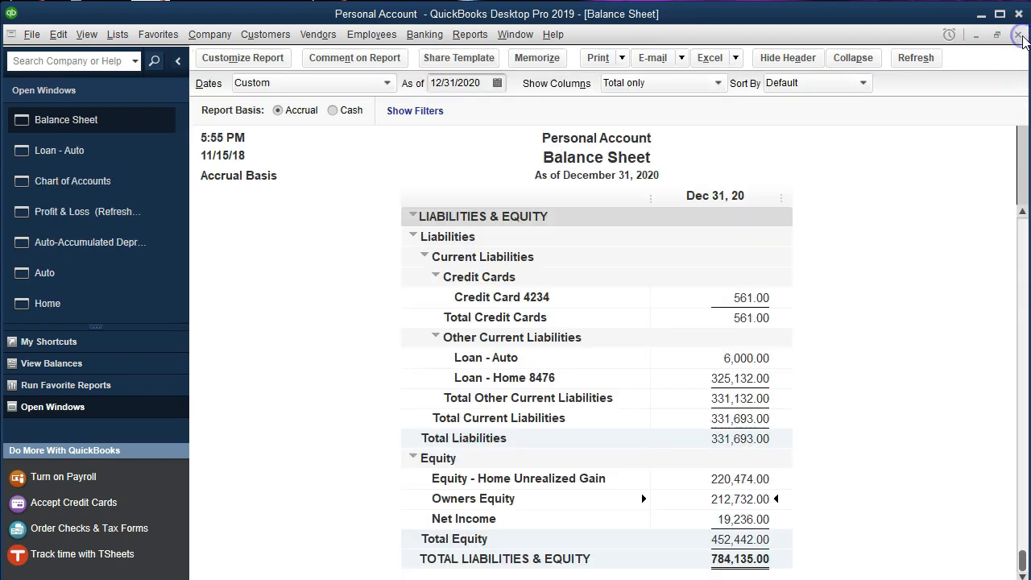
Compare the Balance Sheet's fixed assets and total assets with its loans, total liabilities and equity lines
scroll(772, 256, "up", 3)
scroll(767, 266, "up", 5)
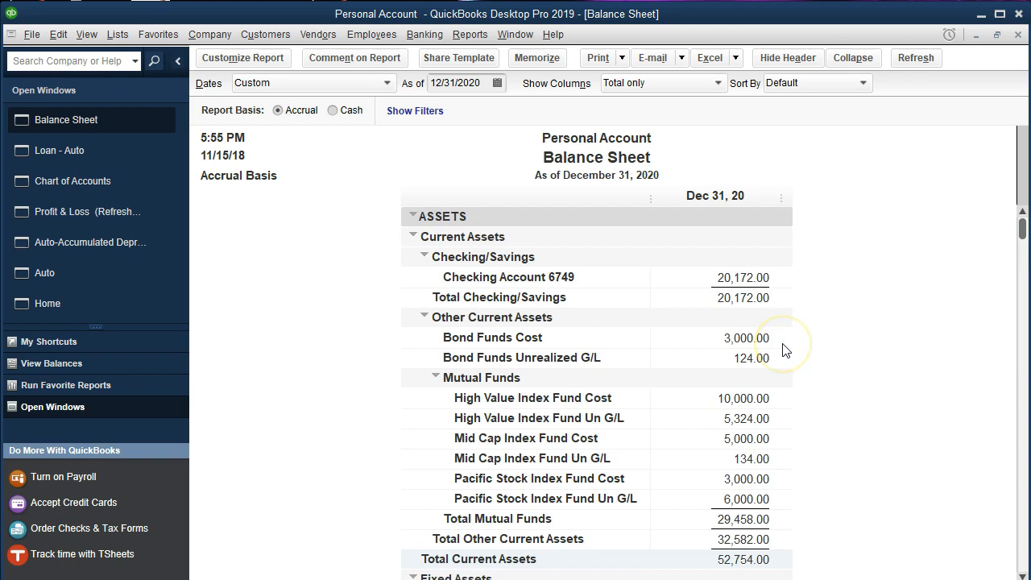
scroll(785, 351, "down", 8)
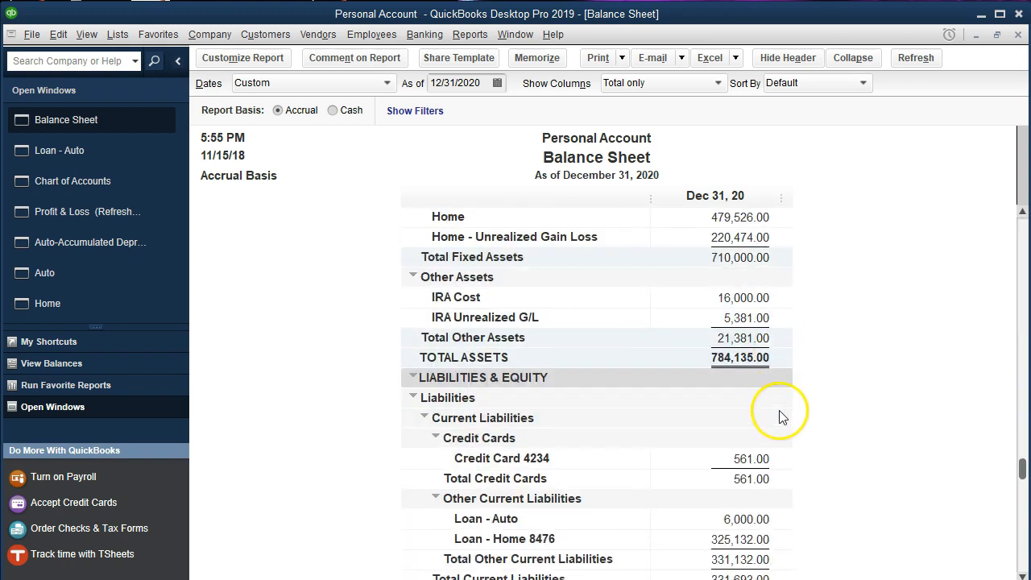
scroll(780, 416, "down", 3)
left_click(798, 481)
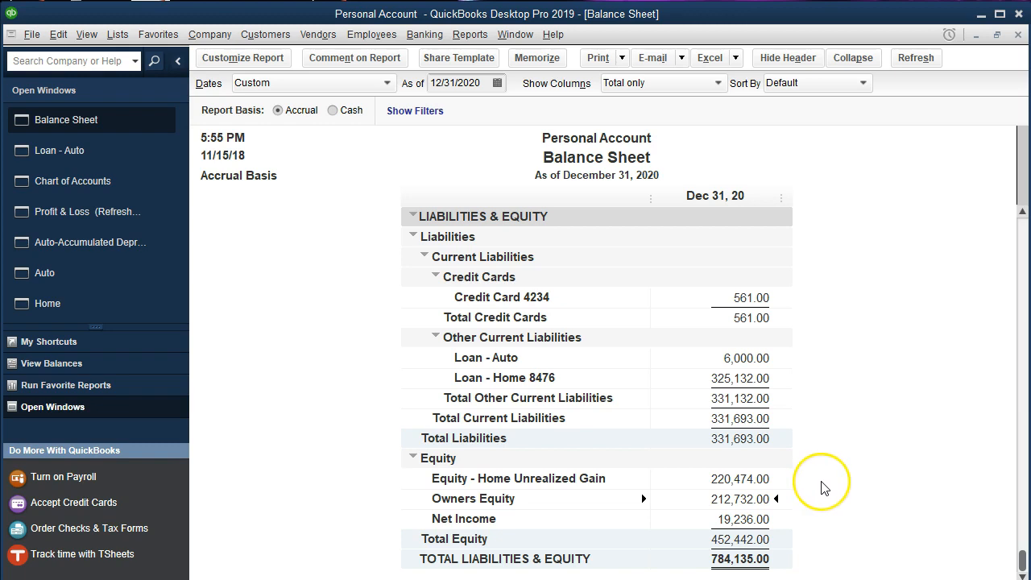
scroll(823, 489, "up", 5)
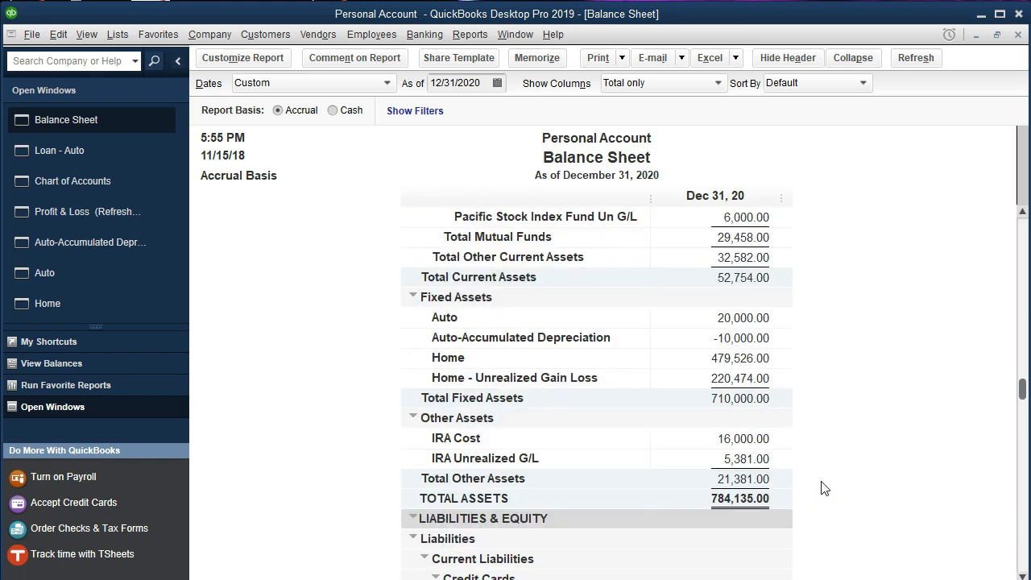
scroll(831, 387, "down", 3)
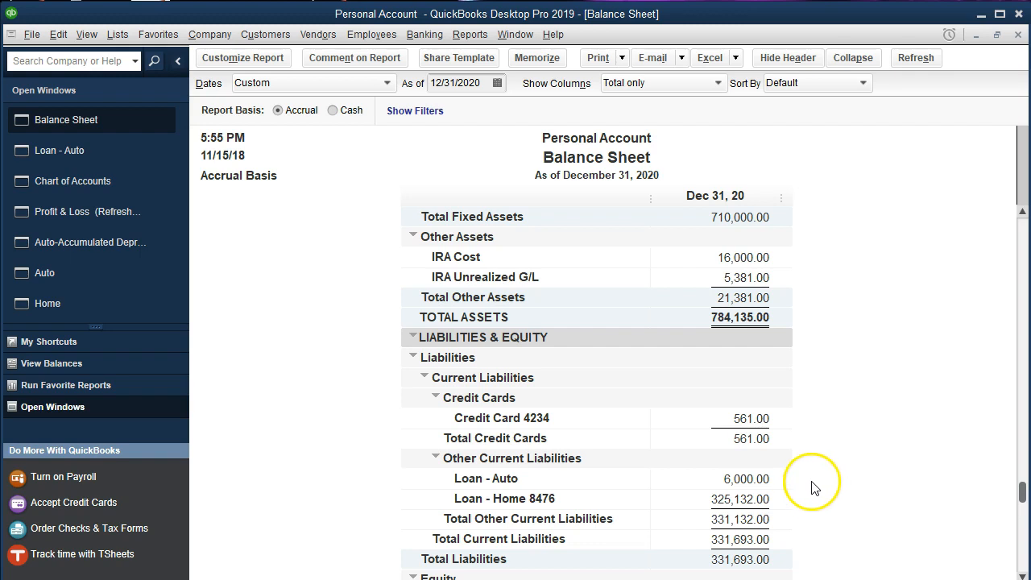
scroll(815, 491, "down", 2)
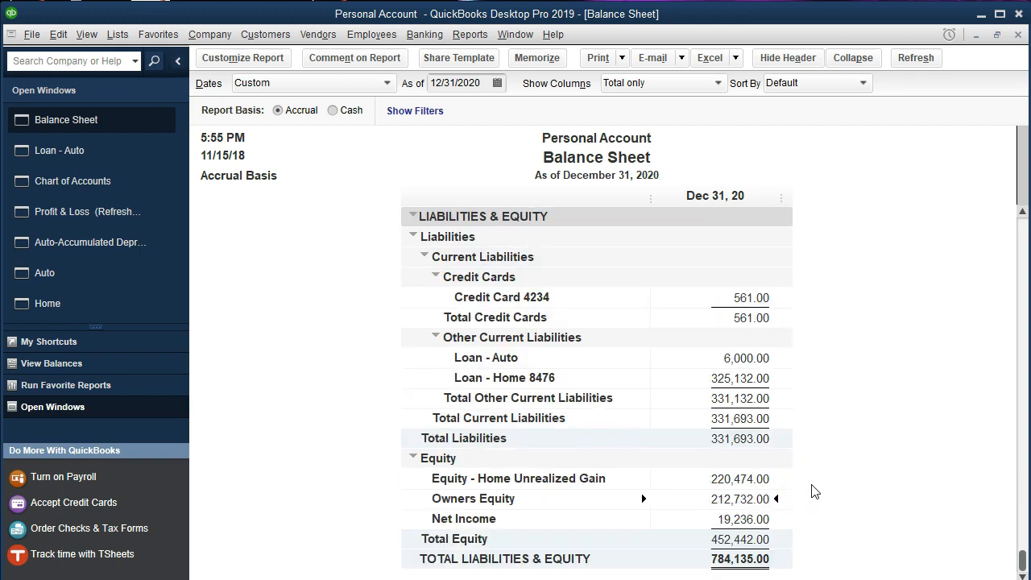